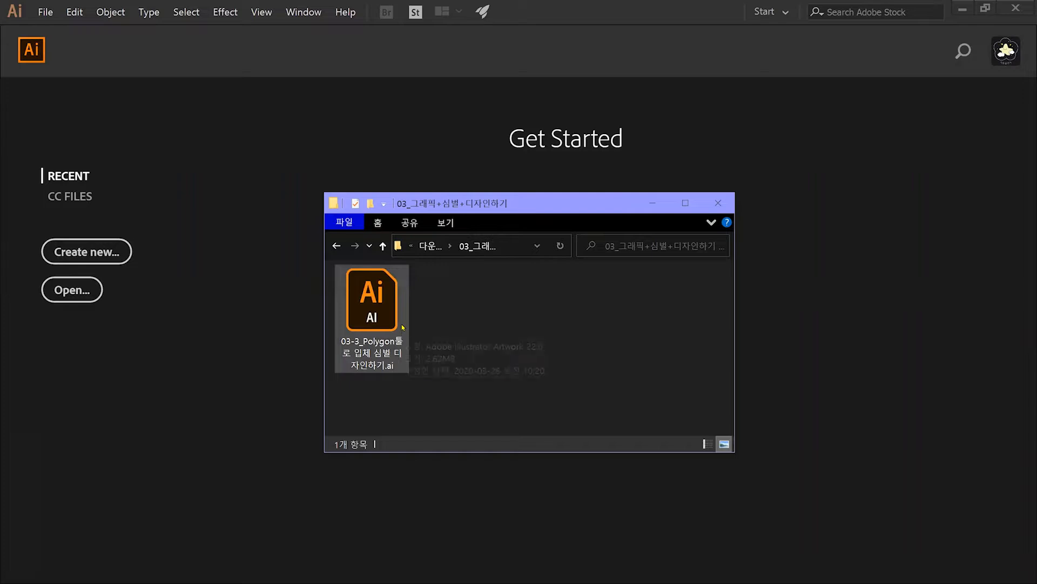
# Open 03-3_Polygon툴로 입체 심벌 디자인하기.ai, hide the rulers and fit the first artboard in the window
pyautogui.moveTo(381, 328); pyautogui.dragTo(825, 287)
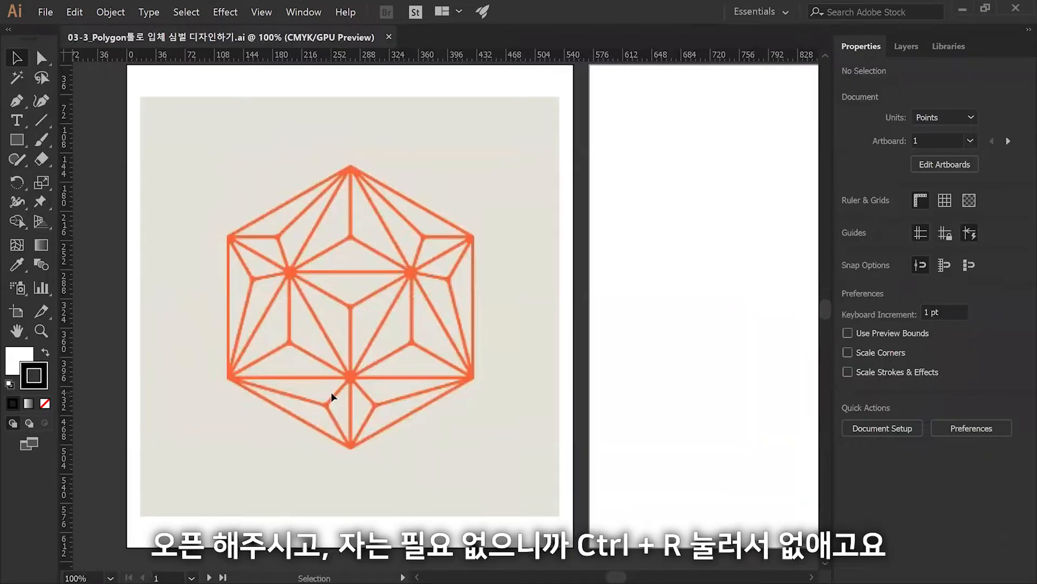
pyautogui.hotkey('ctrl', '0')
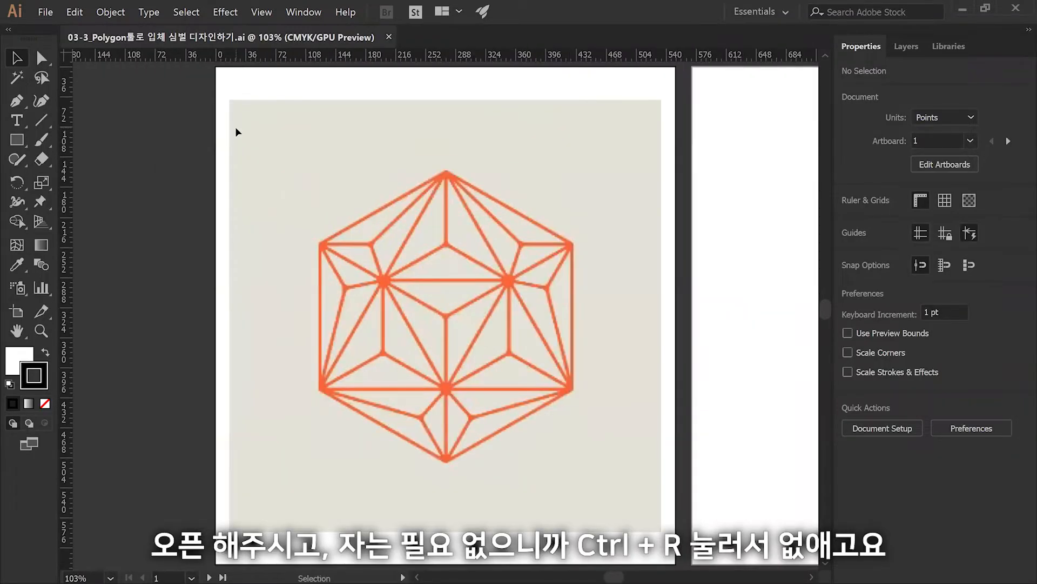
pyautogui.hotkey('ctrl', 'r')
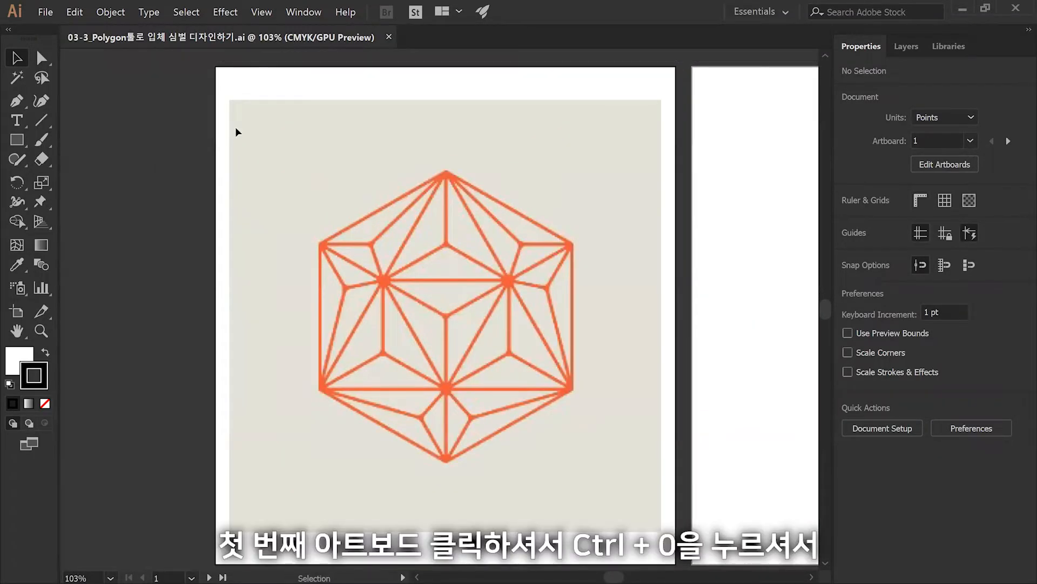
pyautogui.hotkey('ctrl', '0')
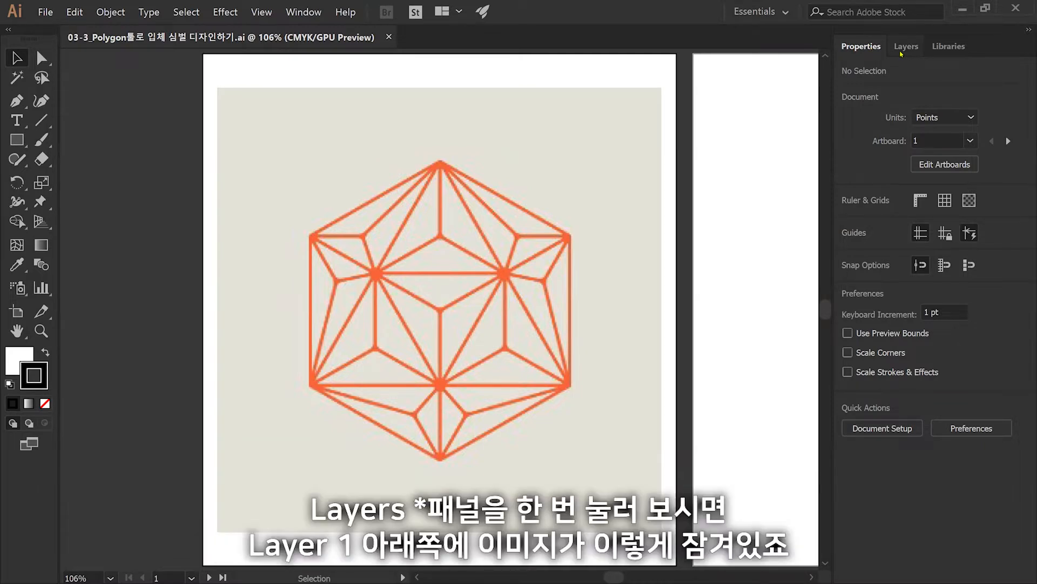
# Unlock the reference image in Layer 1
pyautogui.click(904, 52)
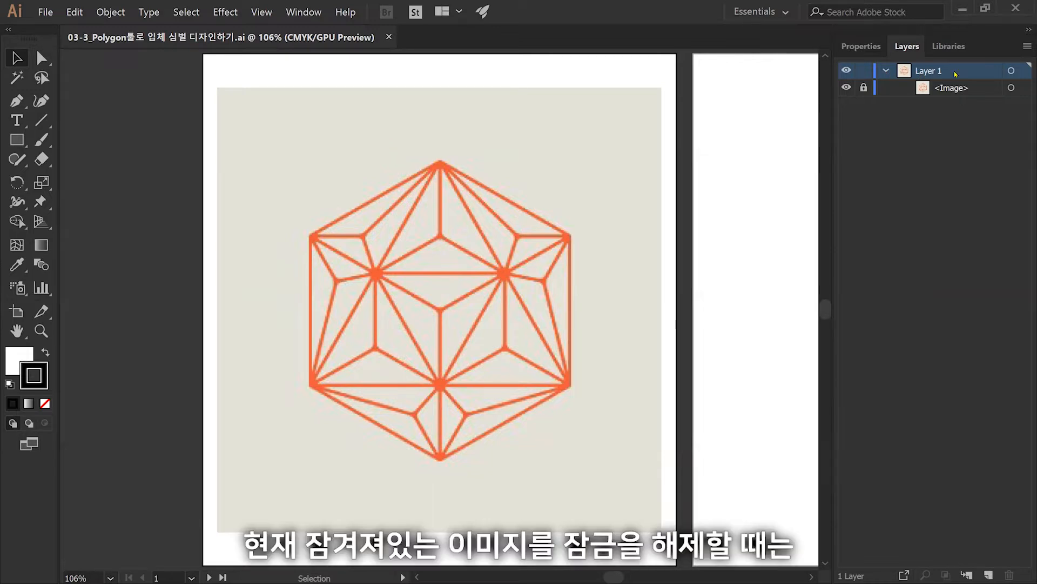
pyautogui.click(865, 88)
pyautogui.click(865, 87)
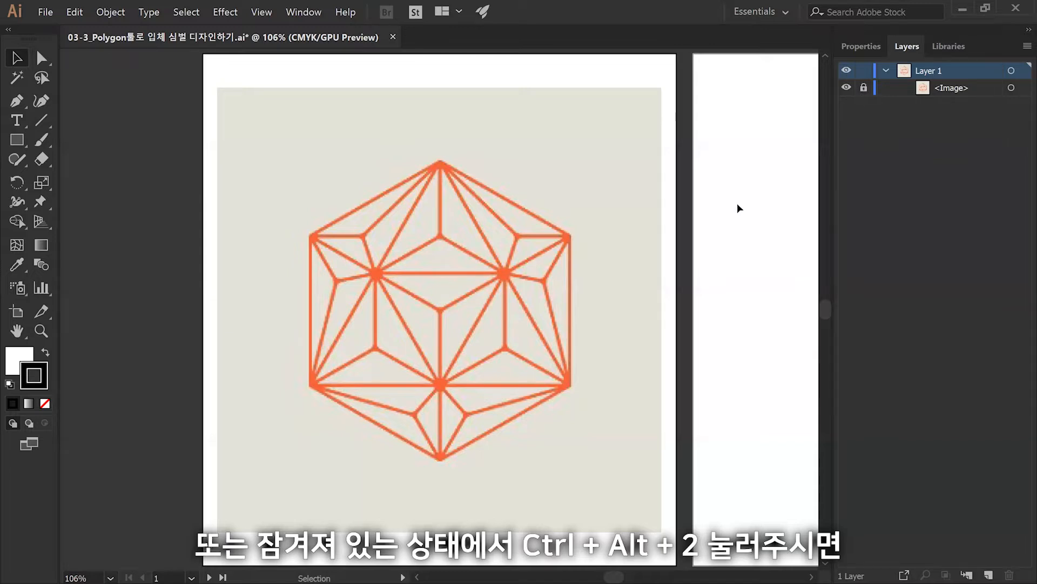
pyautogui.hotkey('ctrl', 'alt', '2')
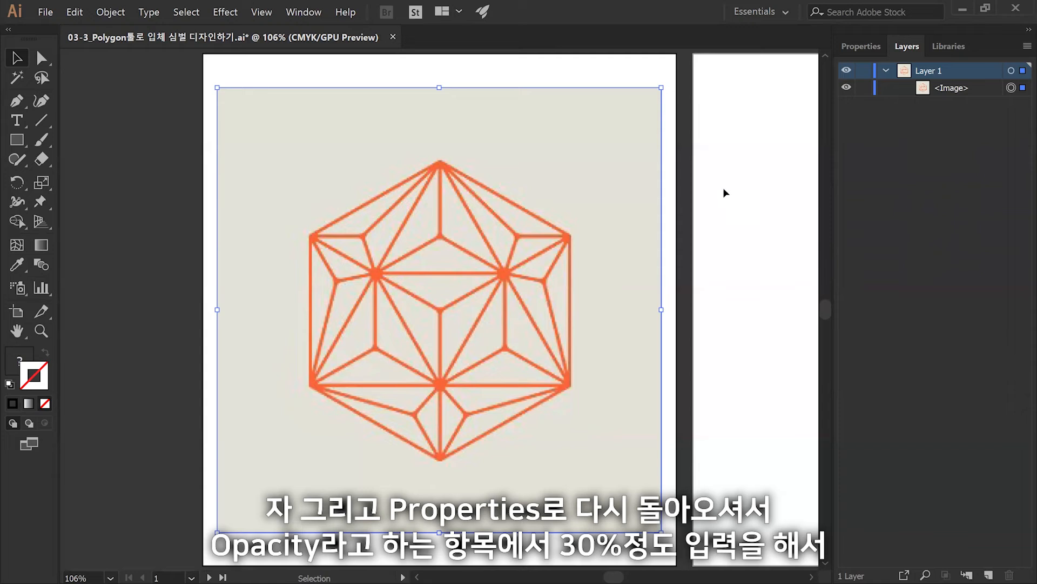
# Set the reference image's opacity to 30% and lock the image again
pyautogui.click(867, 46)
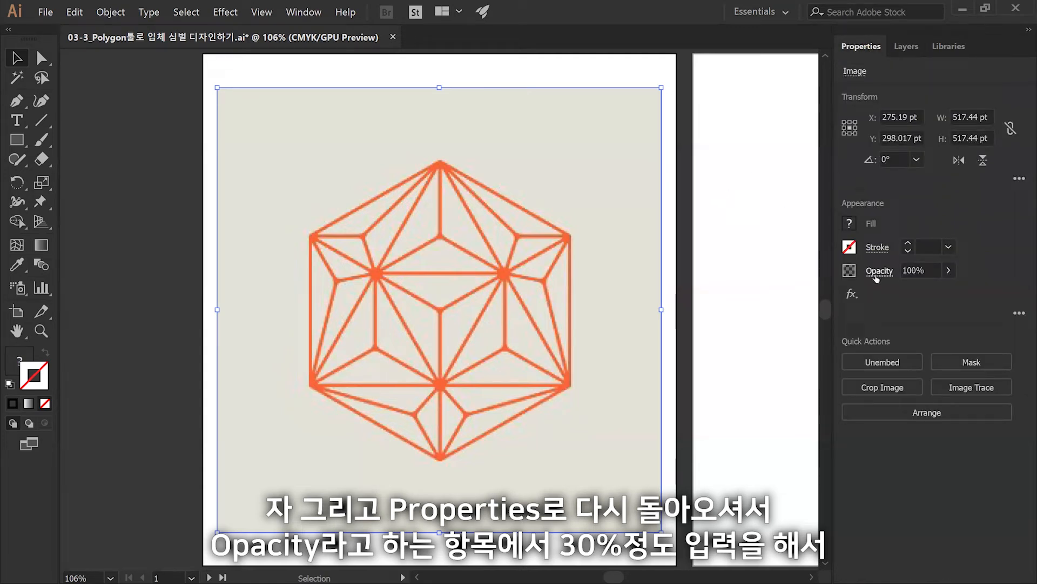
pyautogui.click(919, 270)
pyautogui.doubleClick(919, 270)
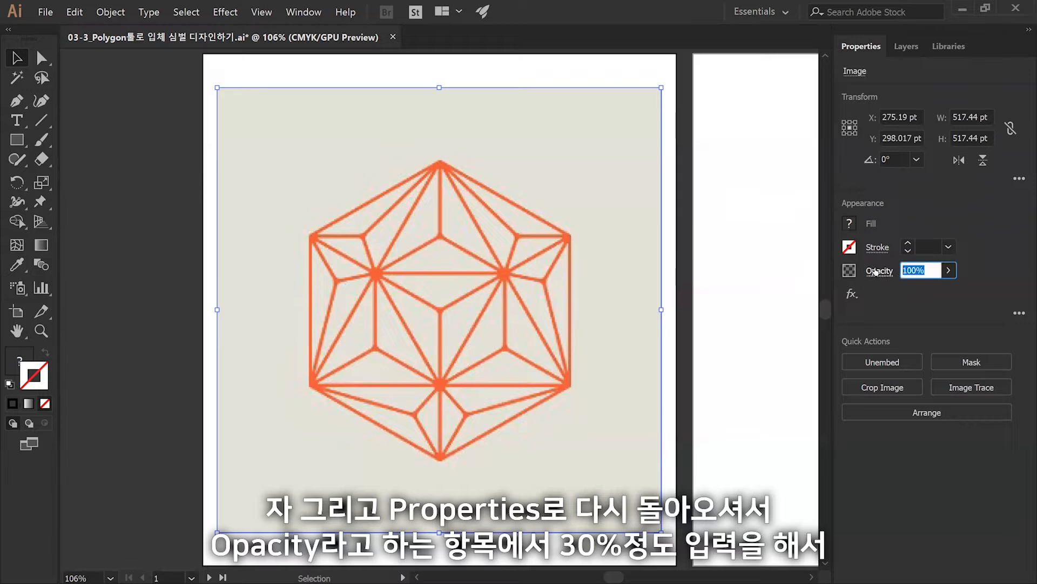
pyautogui.write('30')
pyautogui.press('Return')
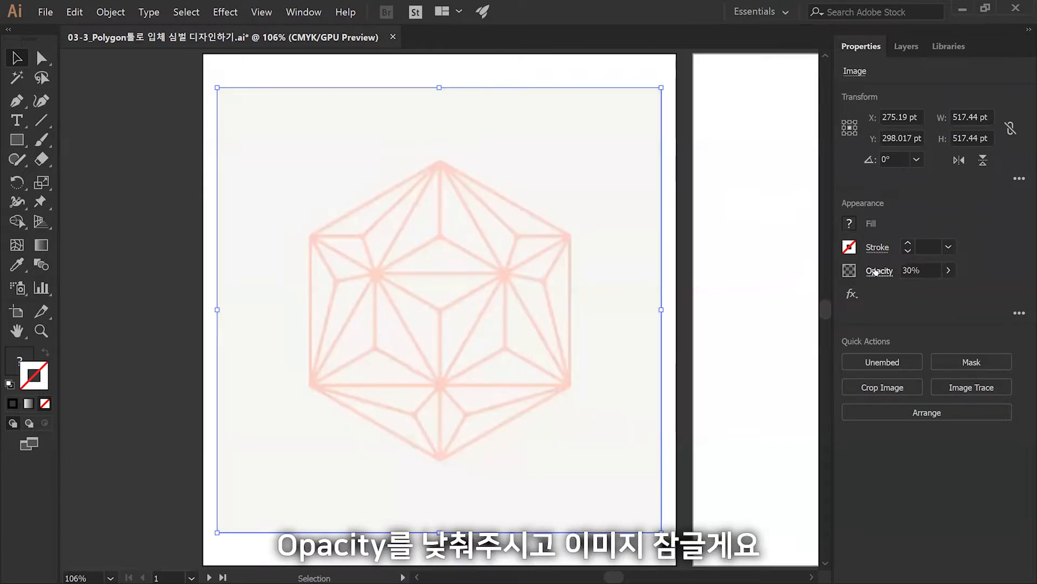
pyautogui.hotkey('ctrl', '2')
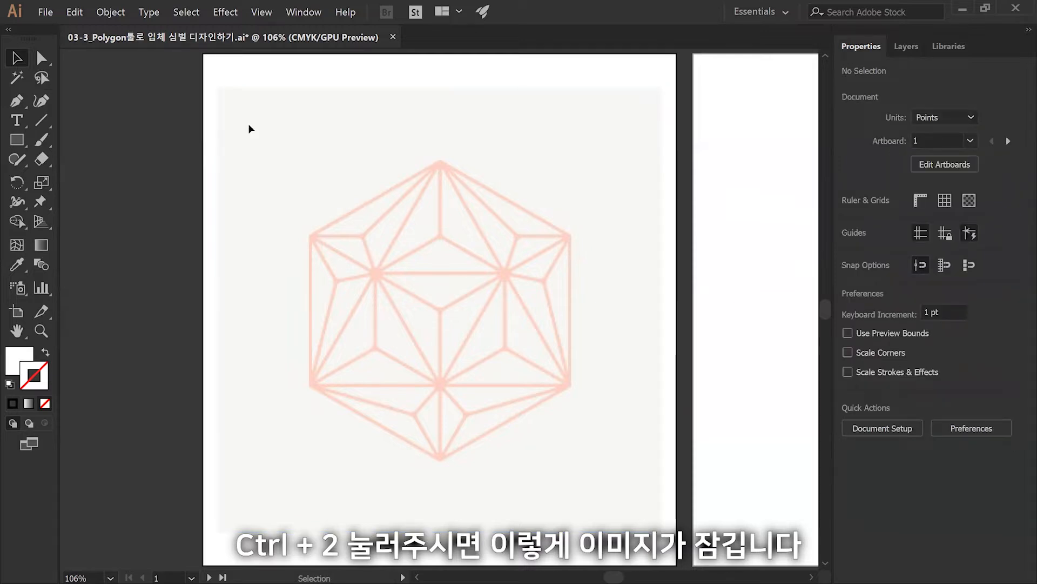
pyautogui.click(907, 50)
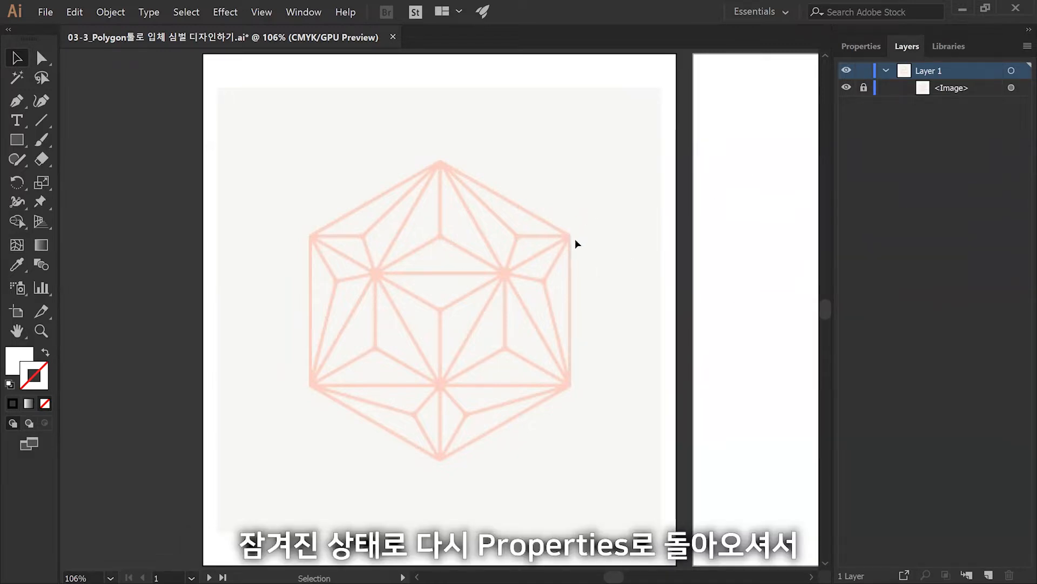
pyautogui.click(876, 45)
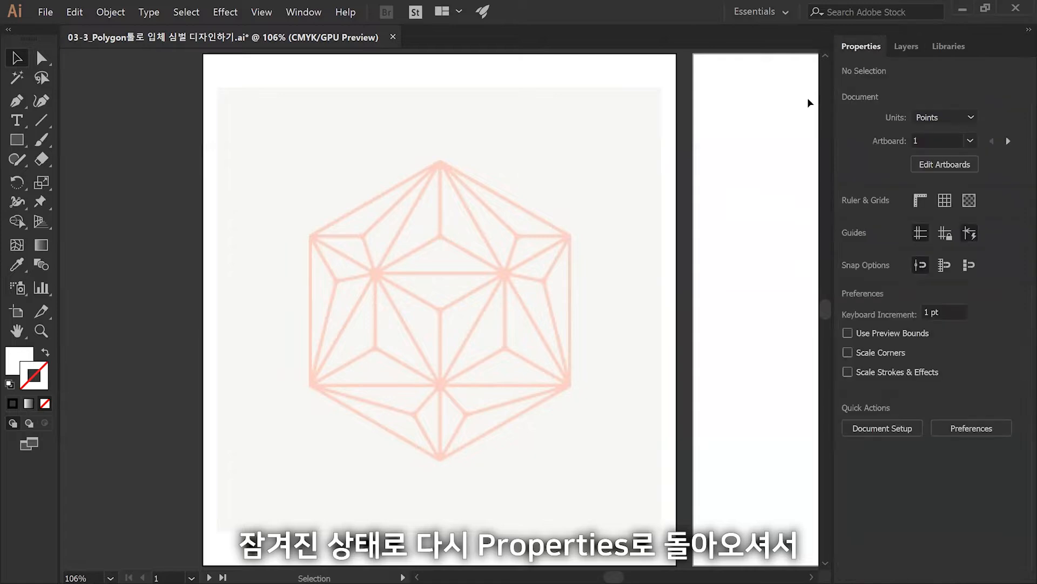
# Create a three-sided polygon with a 50 pt radius at the centre of the reference symbol's upper triangle
pyautogui.scroll(4, 407, 231)
pyautogui.click(26, 145)
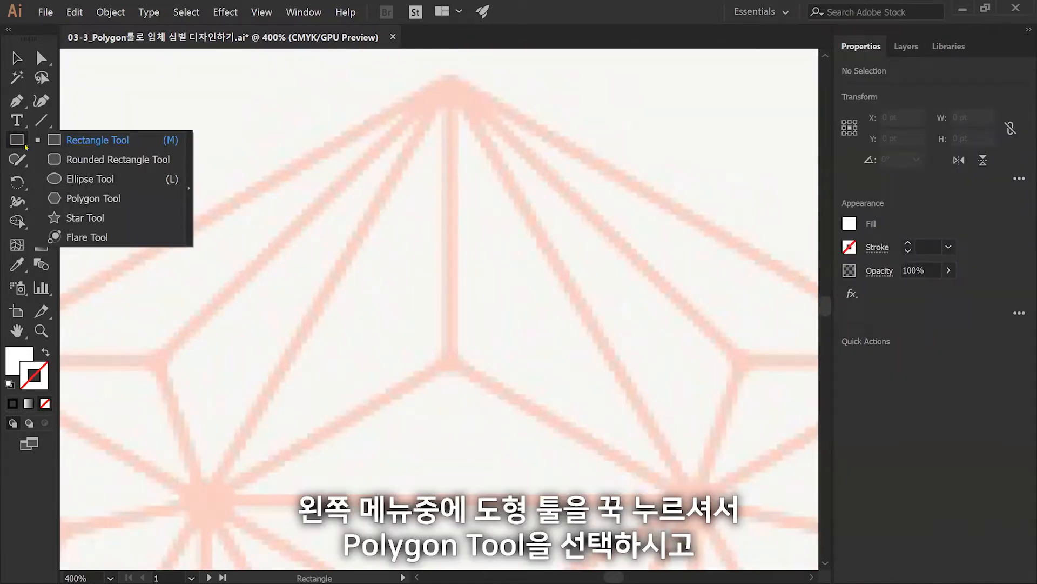
pyautogui.click(93, 198)
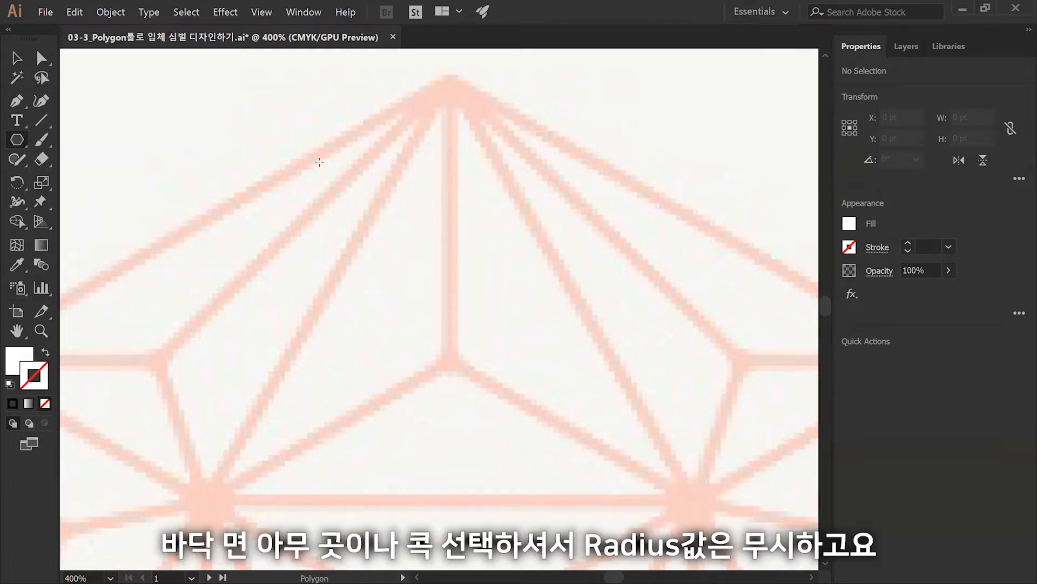
pyautogui.click(448, 361)
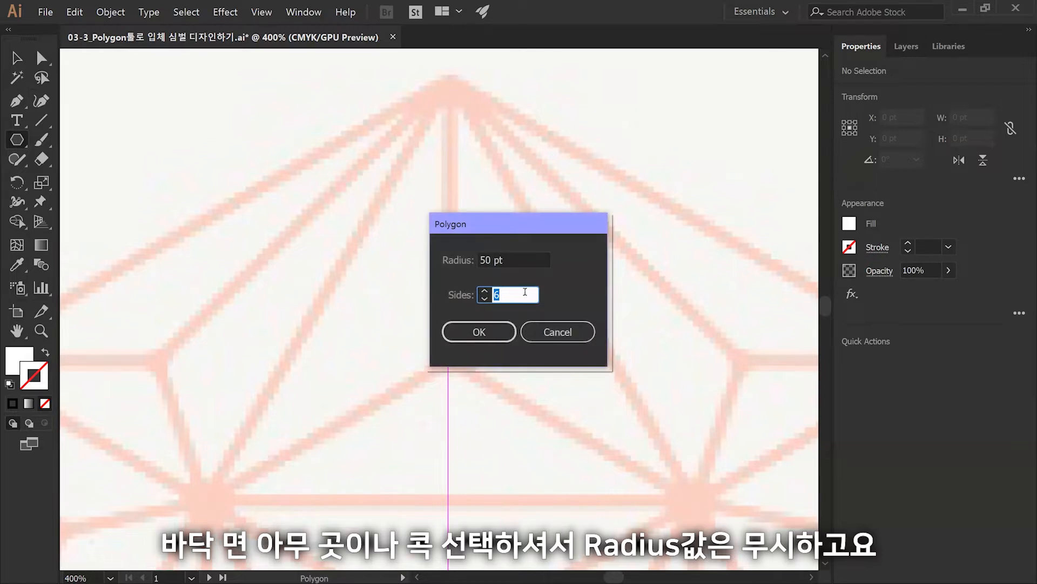
pyautogui.write('3')
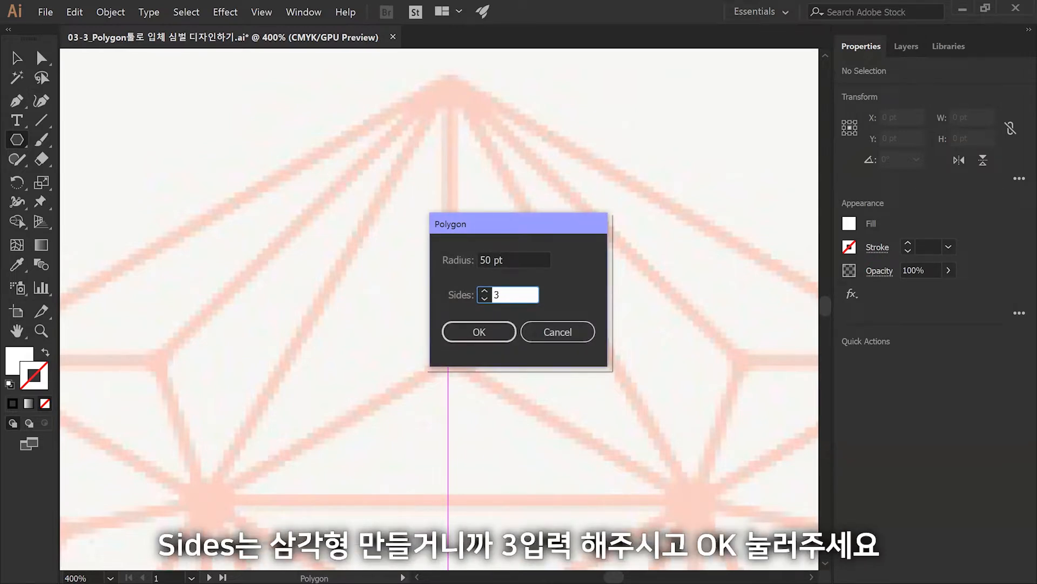
pyautogui.click(489, 327)
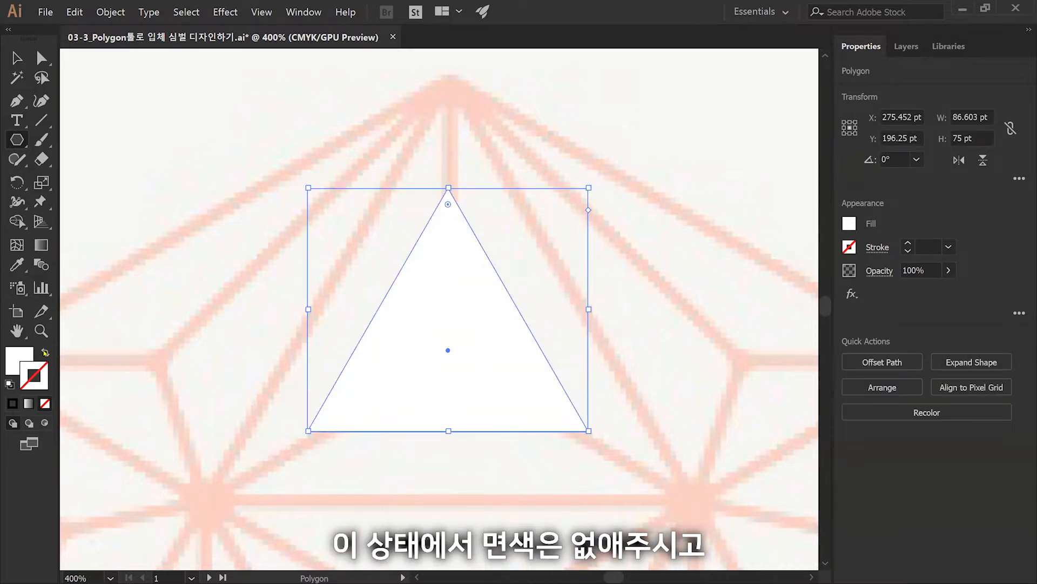
# Remove the triangle's fill and give it a green stroke
pyautogui.click(45, 352)
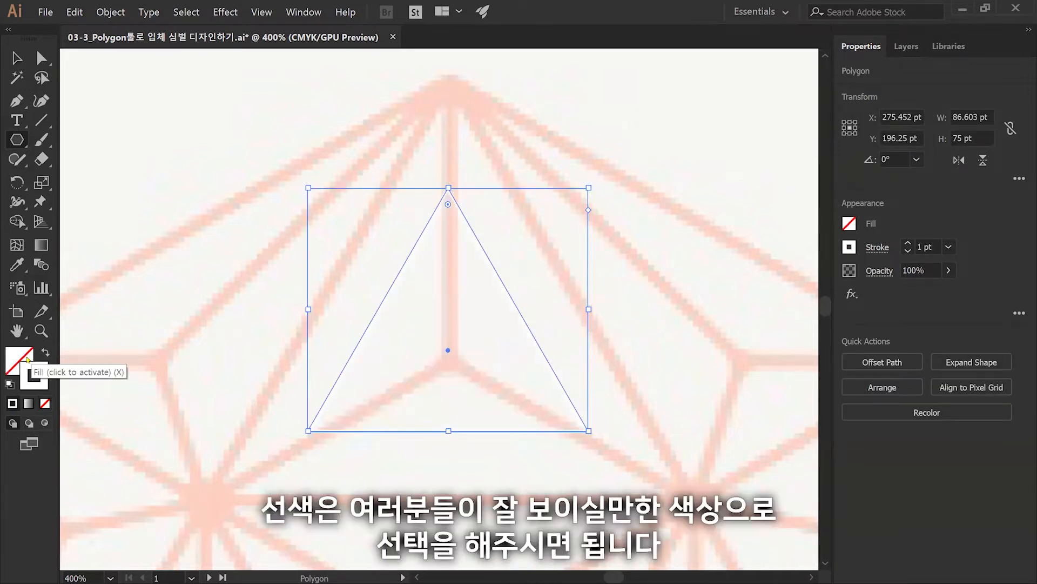
pyautogui.click(47, 377)
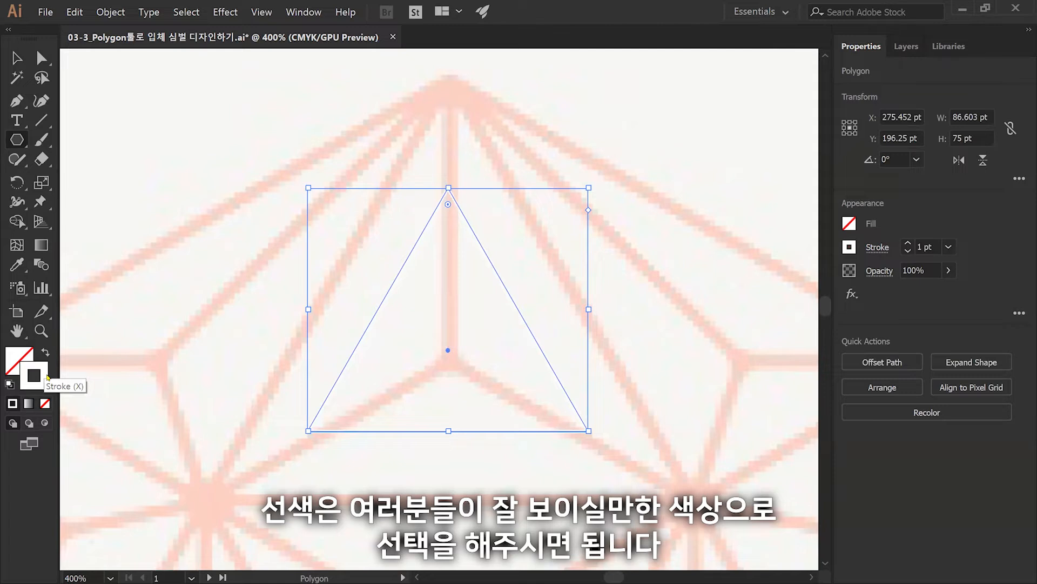
pyautogui.click(852, 252)
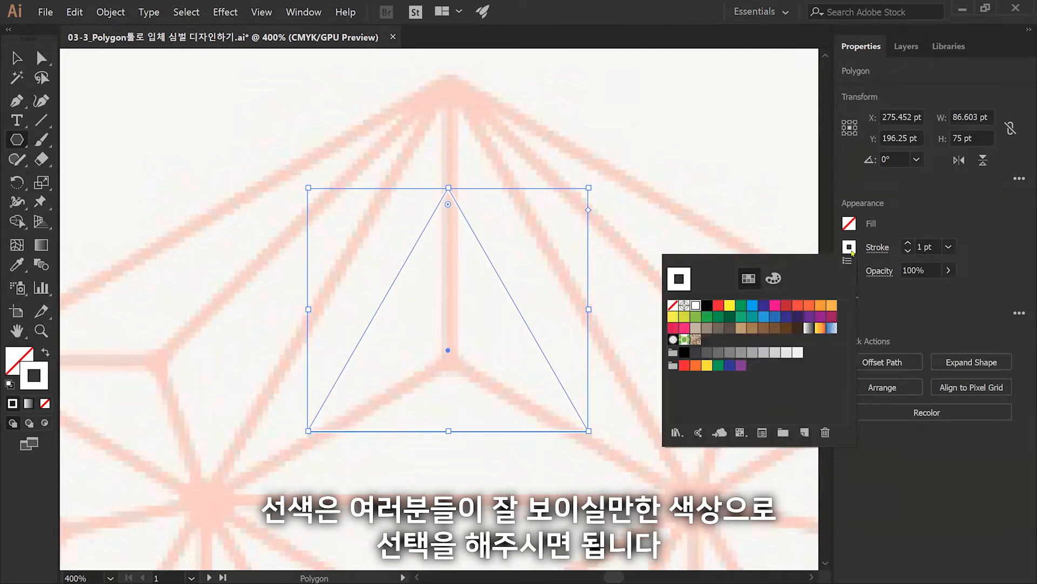
pyautogui.click(707, 316)
# Move the triangle's apex to the reference symbol's top point and enlarge it to about 150 by 130 pt to match the upper triangle
pyautogui.press('v')
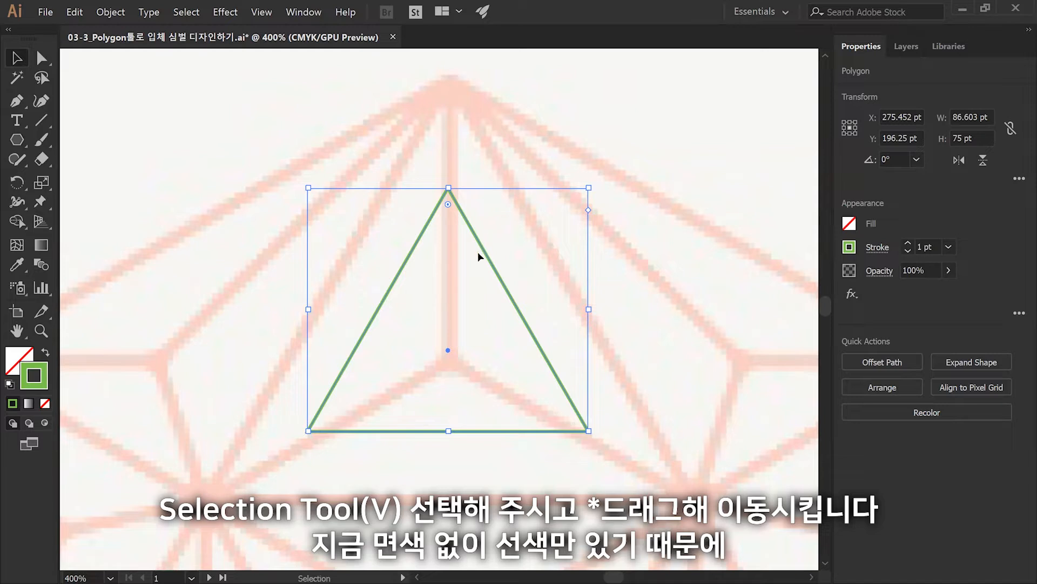
pyautogui.moveTo(484, 251); pyautogui.dragTo(482, 144)
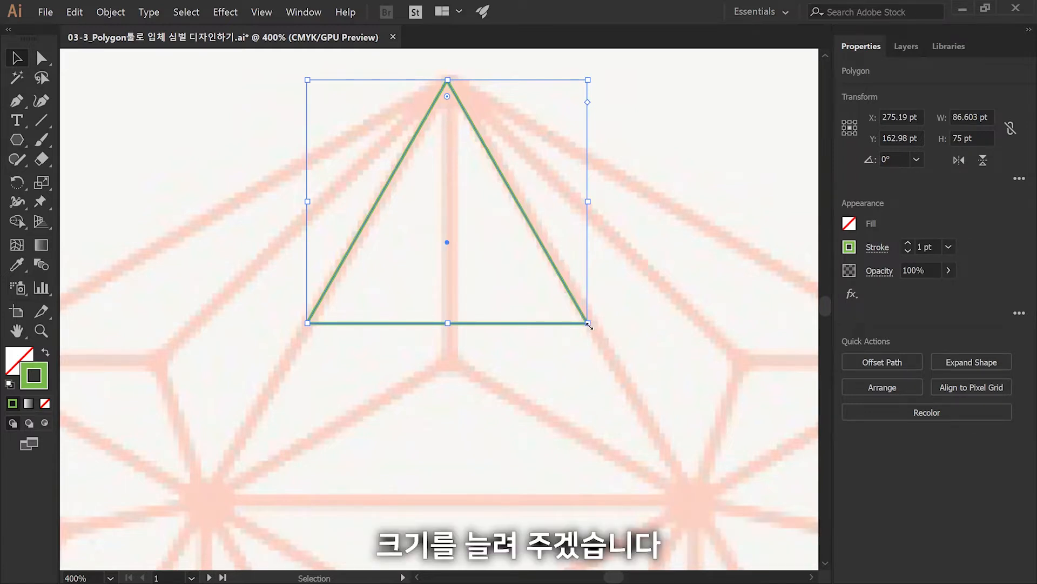
pyautogui.moveTo(589, 324); pyautogui.dragTo(794, 501)
pyautogui.moveTo(621, 201); pyautogui.dragTo(518, 201)
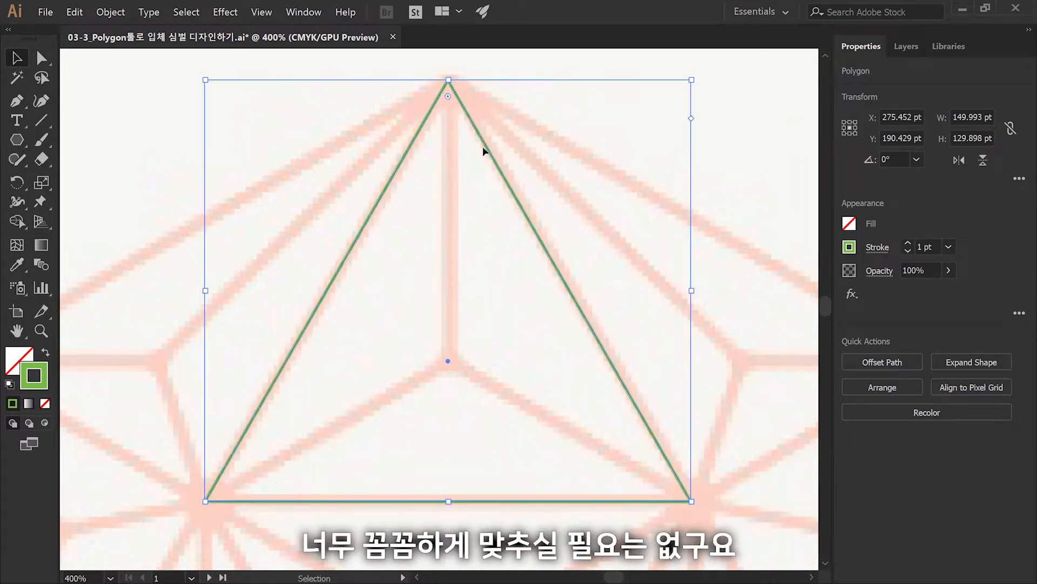
pyautogui.click(445, 364)
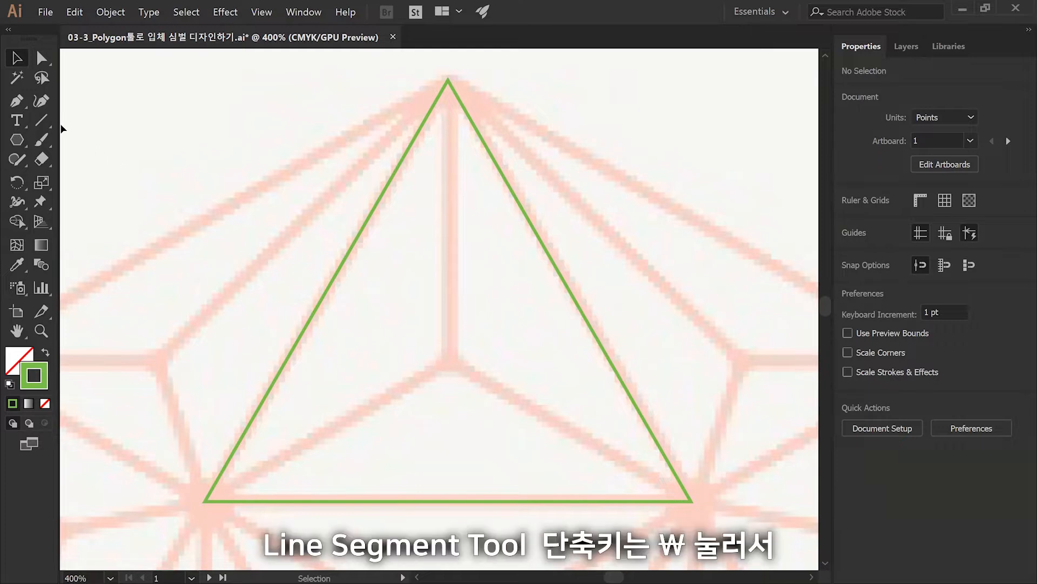
# Draw a vertical line from the triangle's apex straight down to its base
pyautogui.press('\\')
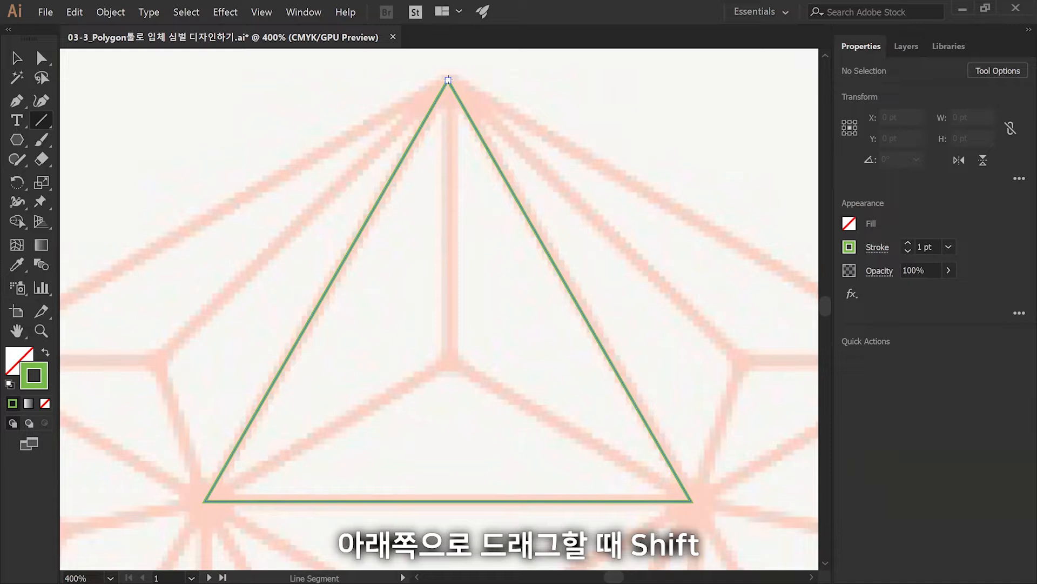
pyautogui.moveTo(448, 80); pyautogui.dragTo(485, 506)
pyautogui.press('v')
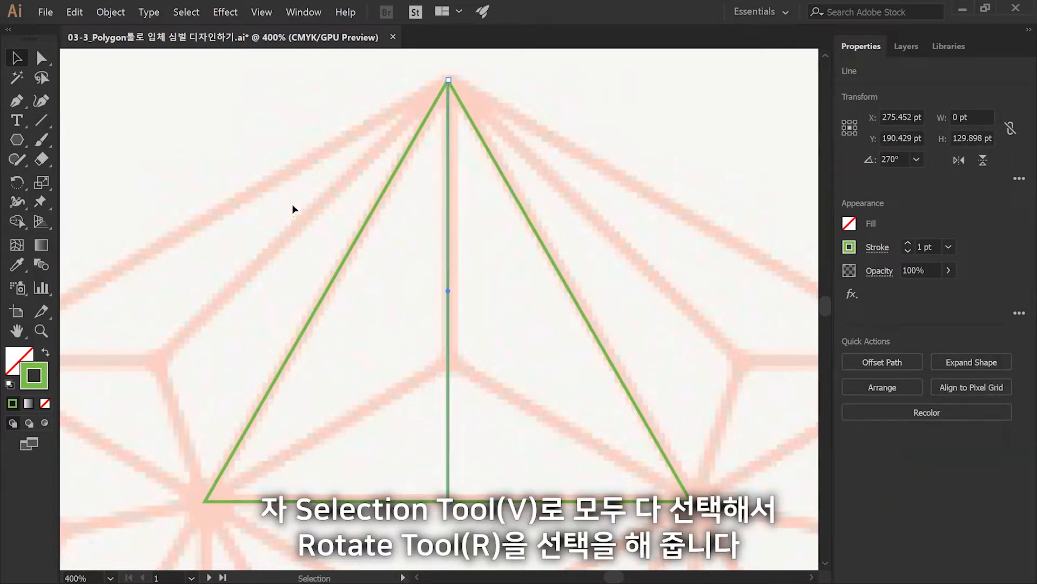
# Rotate the triangle and its vertical line together by 120° about the triangle's centre, checking the preview
pyautogui.hotkey('ctrl', 'a')
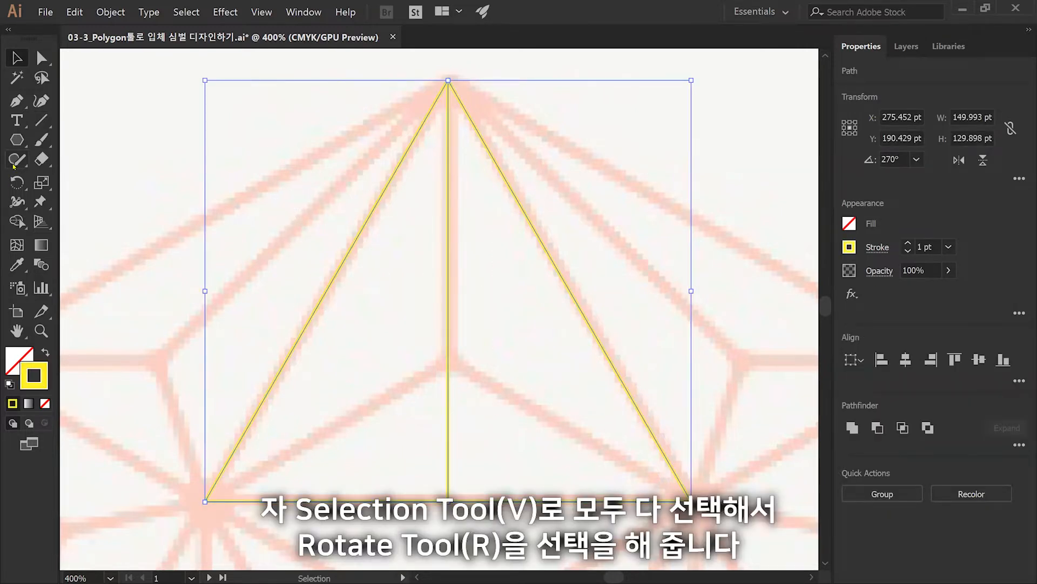
pyautogui.press('r')
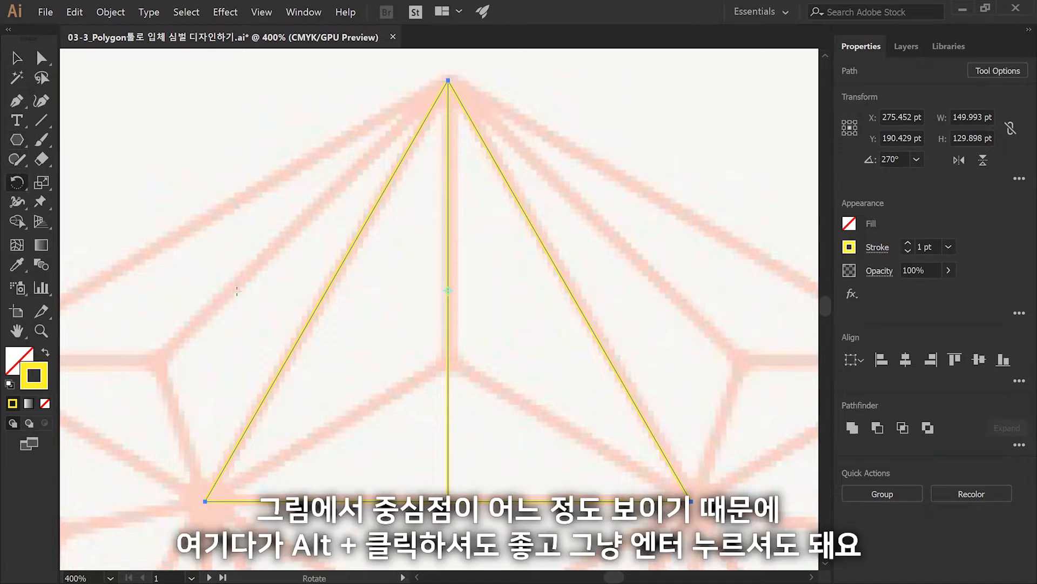
pyautogui.keyDown('alt'); pyautogui.click(448, 359); pyautogui.keyUp('alt')
pyautogui.write('120')
pyautogui.click(114, 508)
pyautogui.click(114, 507)
pyautogui.click(113, 508)
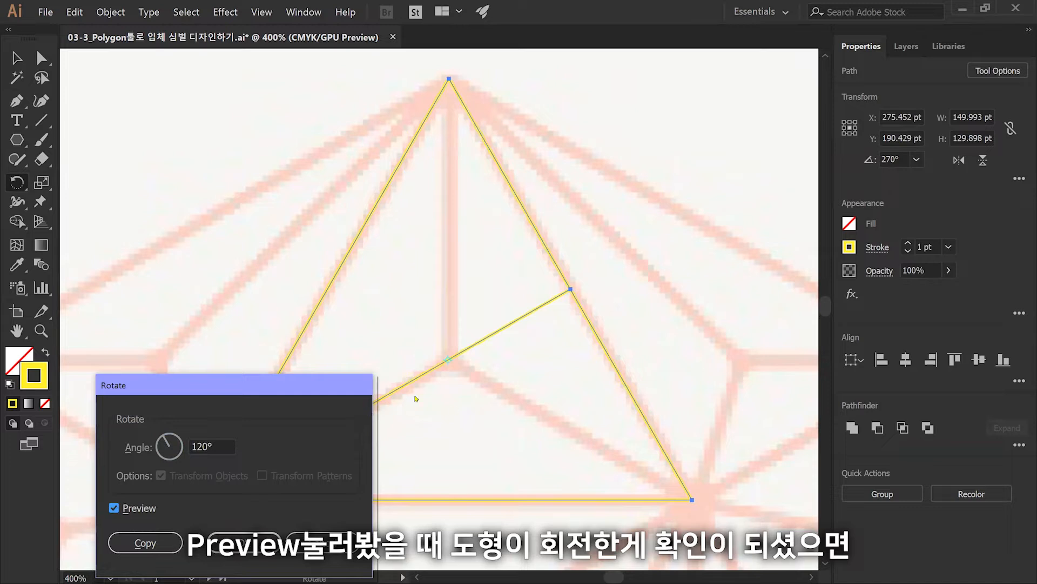
pyautogui.press('Return')
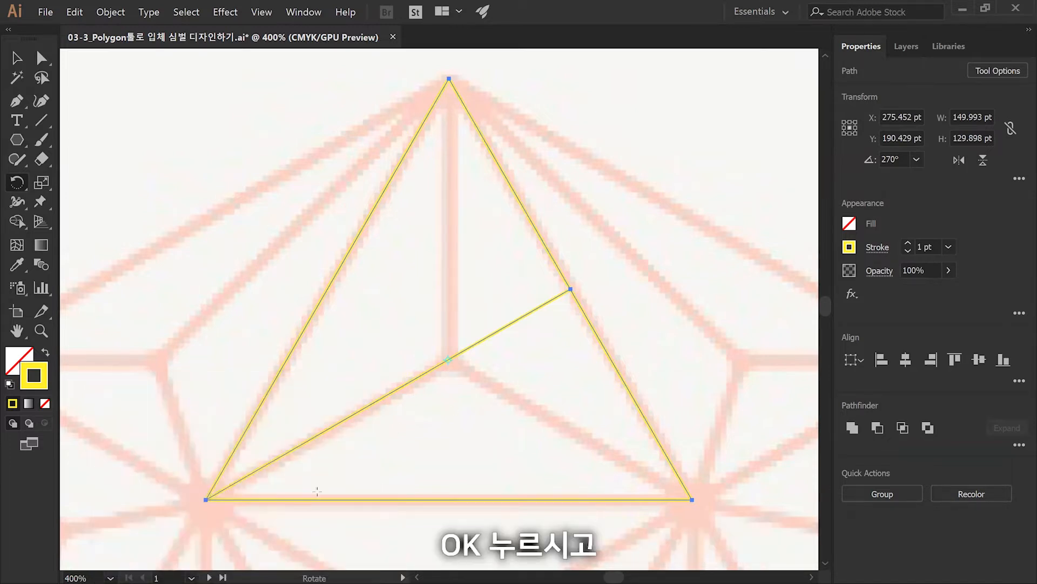
# Hide the bounding box and draw another vertical line from the triangle's apex down to its base
pyautogui.press('\\')
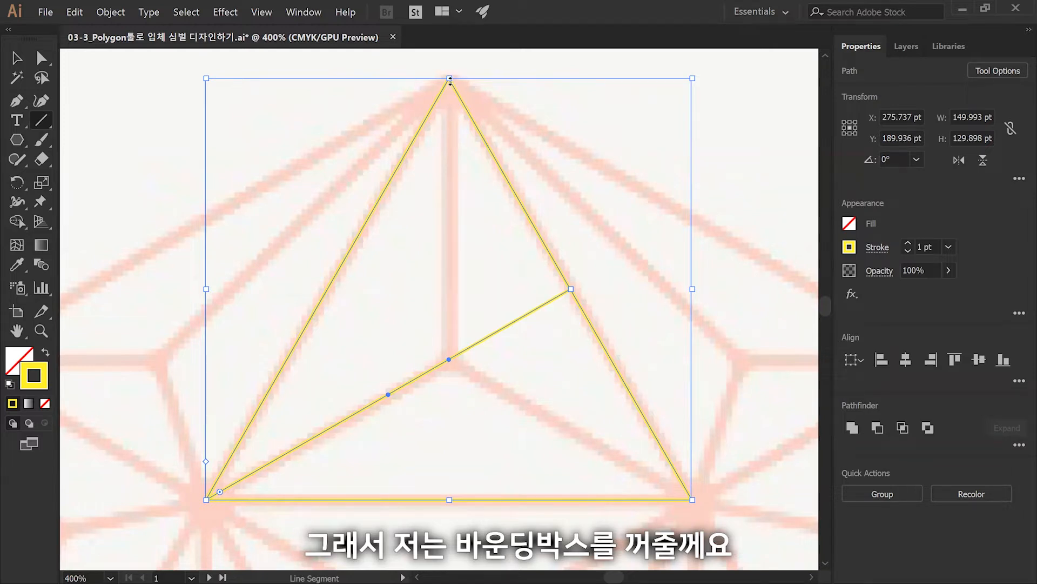
pyautogui.hotkey('ctrl', 'shift', 'b')
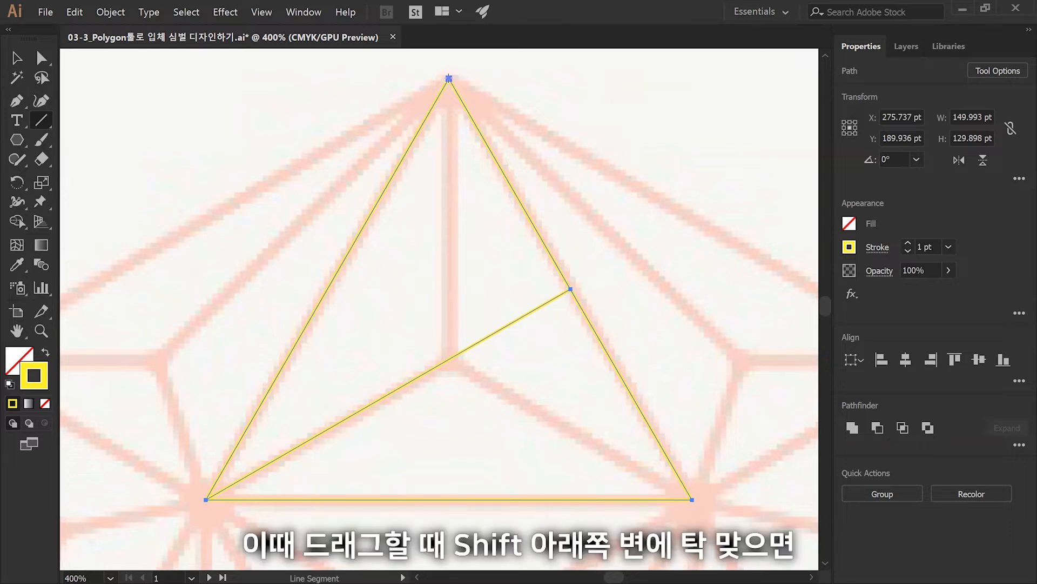
pyautogui.moveTo(449, 79); pyautogui.dragTo(449, 500)
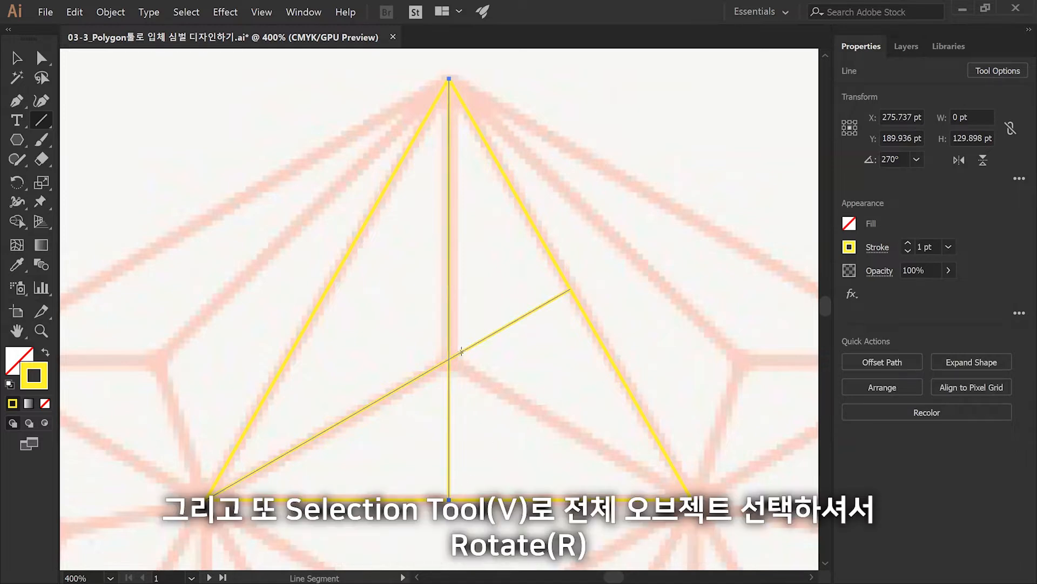
# Rotate the triangle and its inner lines by 120° about the triangle's centre and draw a third vertical line from apex to base
pyautogui.press('v')
pyautogui.moveTo(301, 234); pyautogui.dragTo(725, 444)
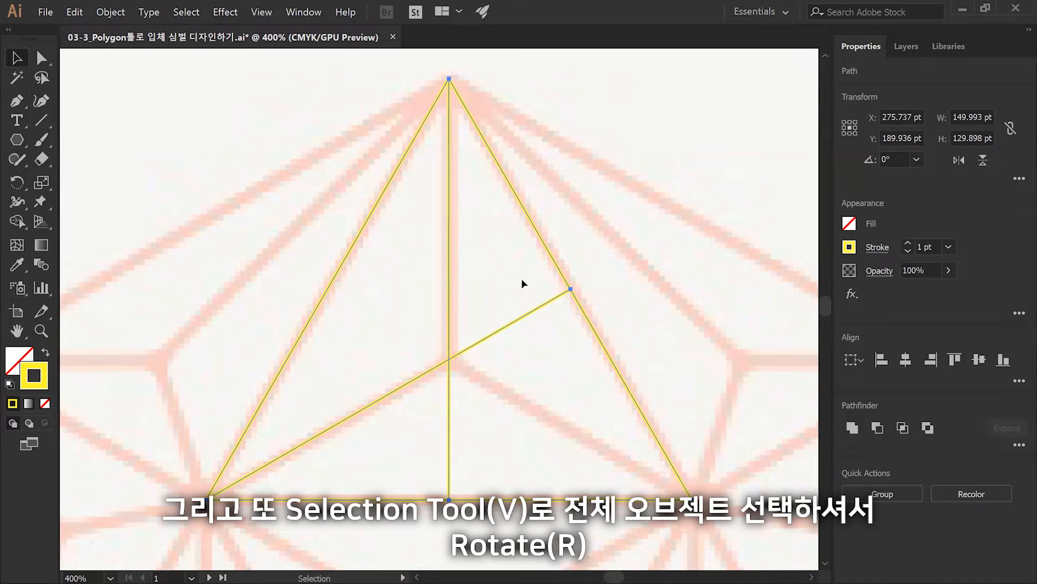
pyautogui.press('r')
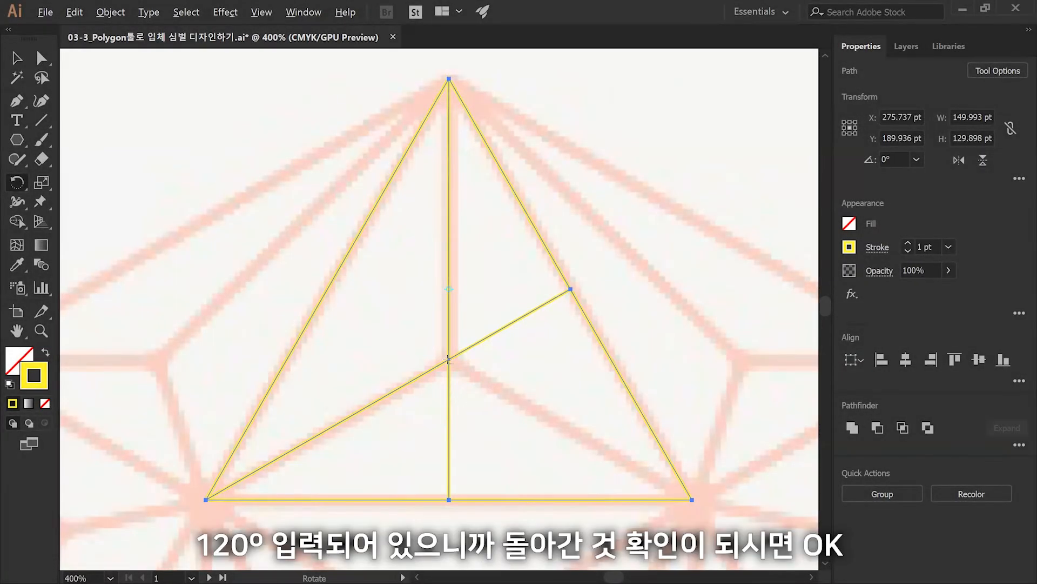
pyautogui.keyDown('alt'); pyautogui.click(448, 358); pyautogui.keyUp('alt')
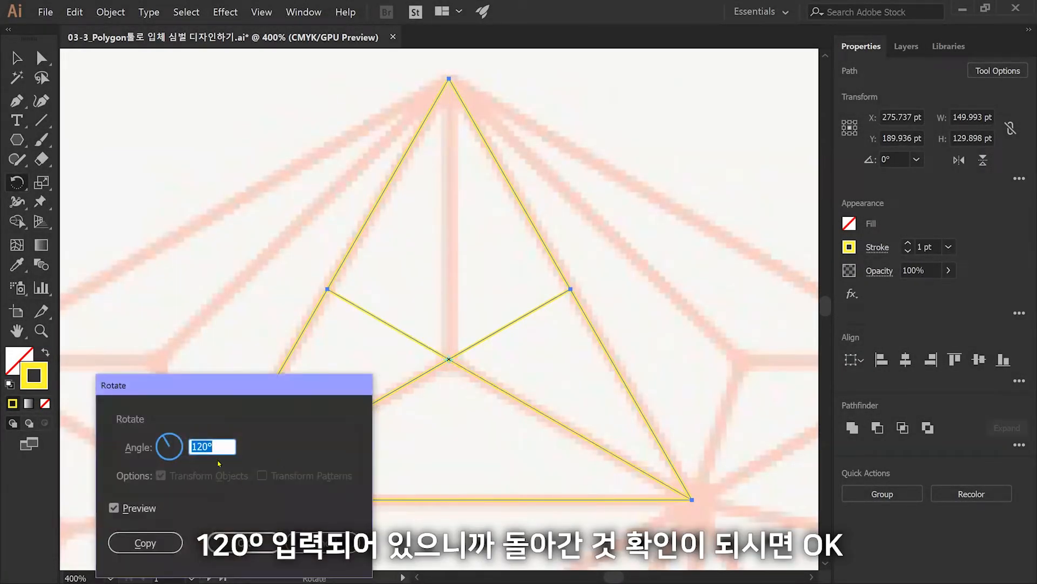
pyautogui.click(238, 542)
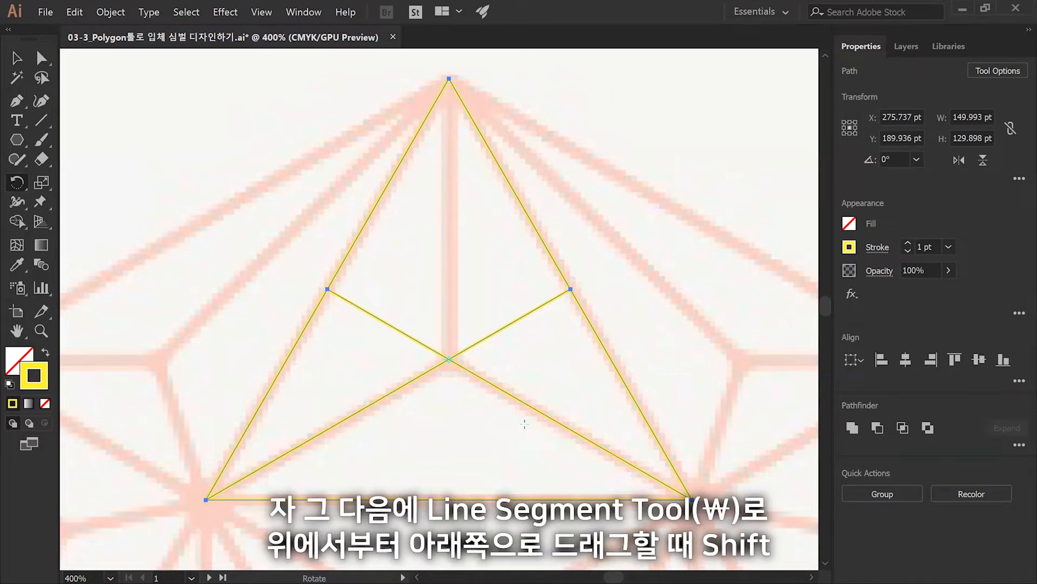
pyautogui.press('\\')
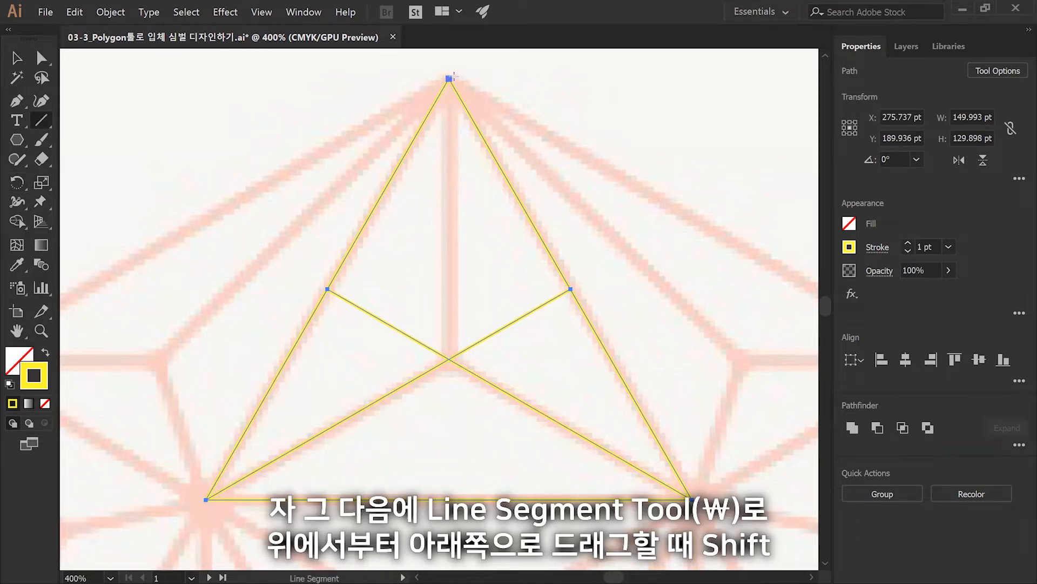
pyautogui.moveTo(448, 79); pyautogui.dragTo(449, 499)
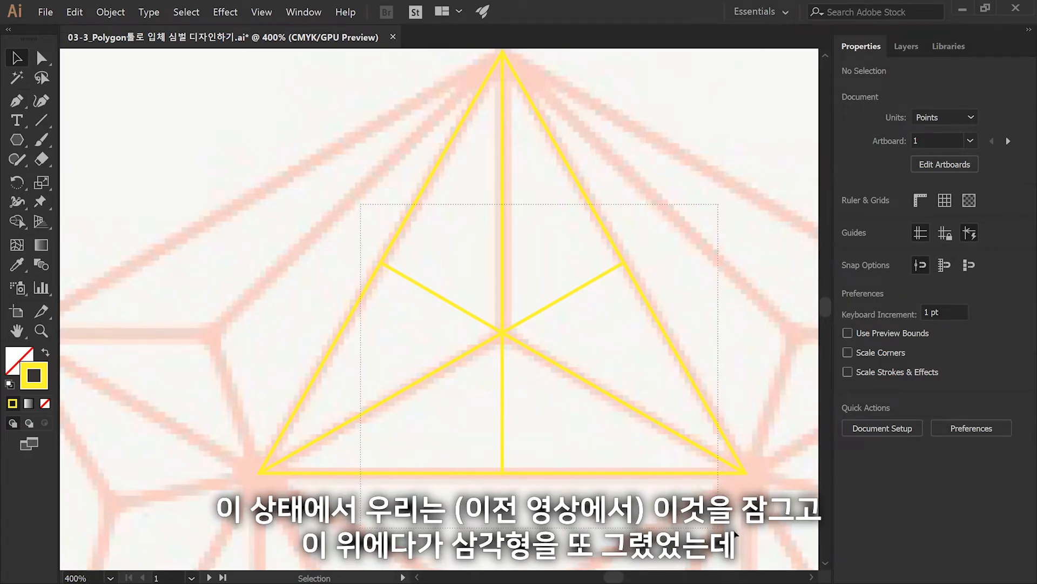
# Split the whole triangle along its three inner lines with Pathfinder Divide and ungroup the resulting pieces
pyautogui.hotkey('ctrl', 'a')
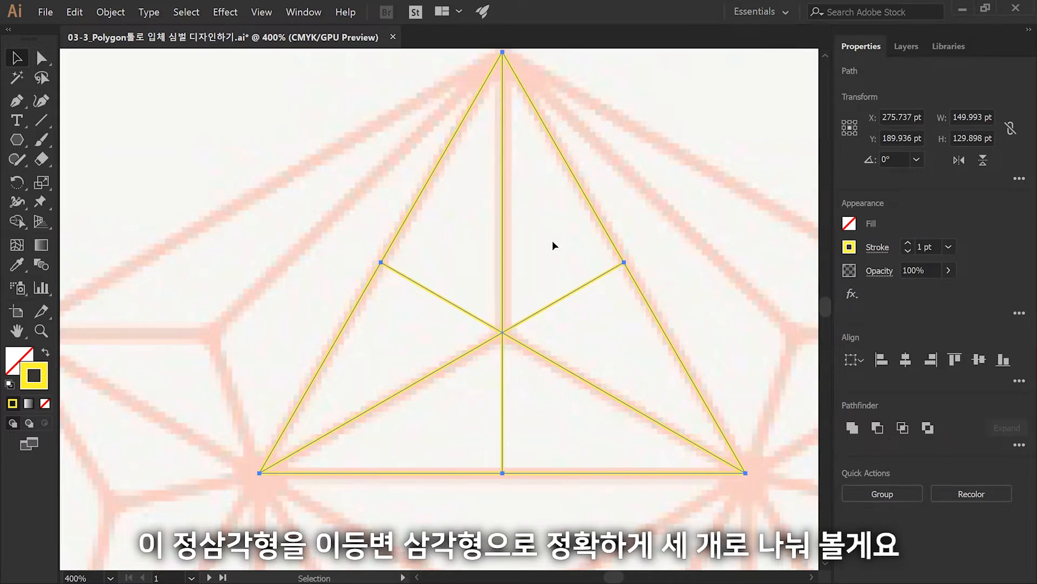
pyautogui.hotkey('ctrl', 'shift', 'F9')
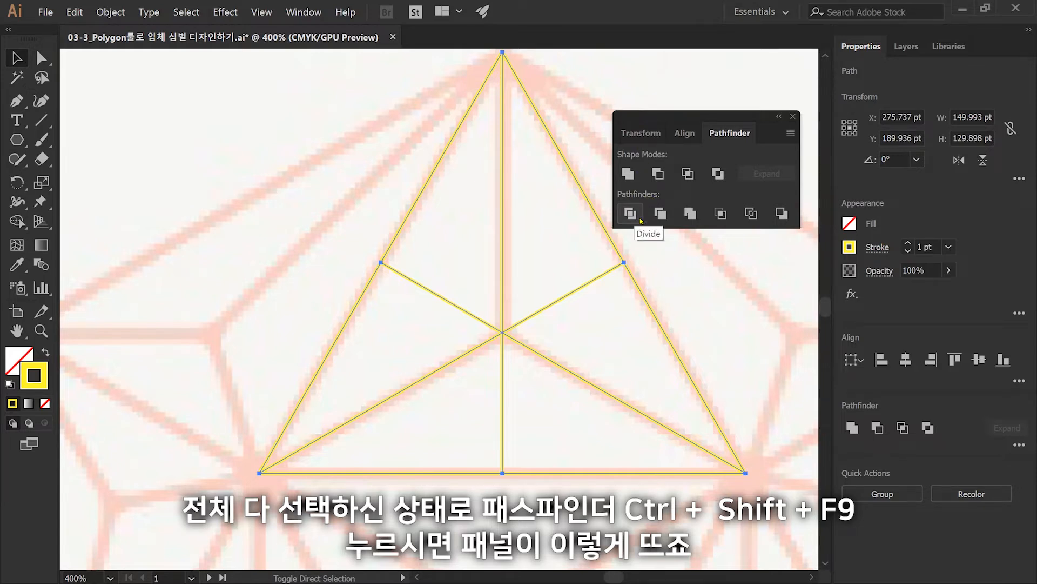
pyautogui.press('a')
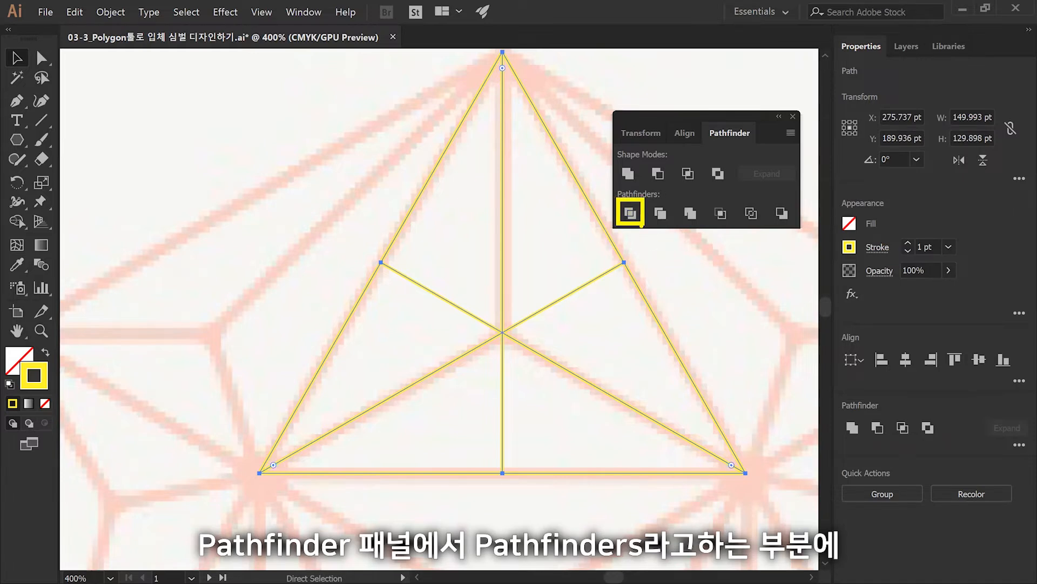
pyautogui.click(636, 217)
pyautogui.press('v')
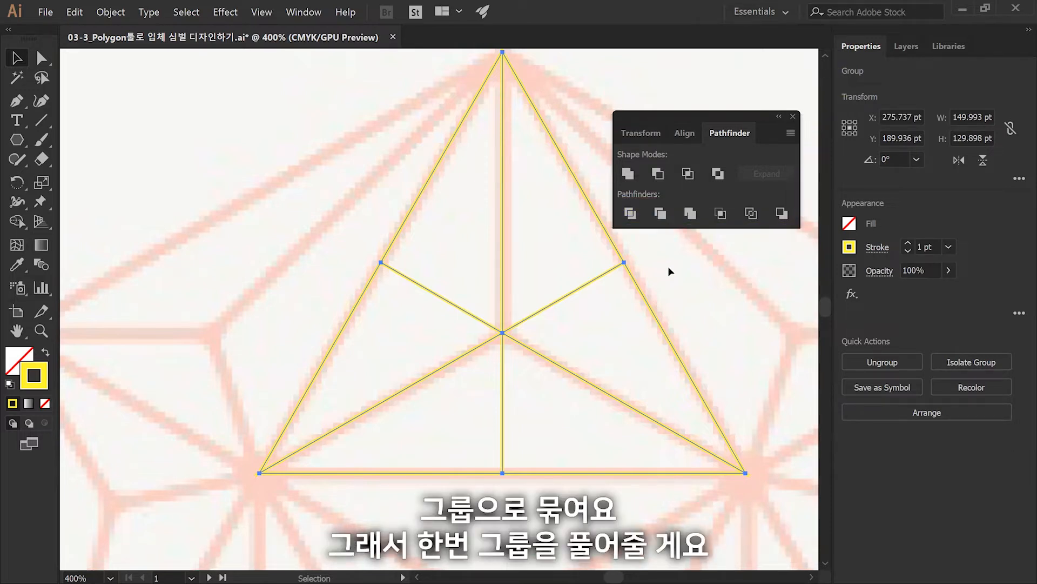
pyautogui.hotkey('ctrl', 'shift', 'g')
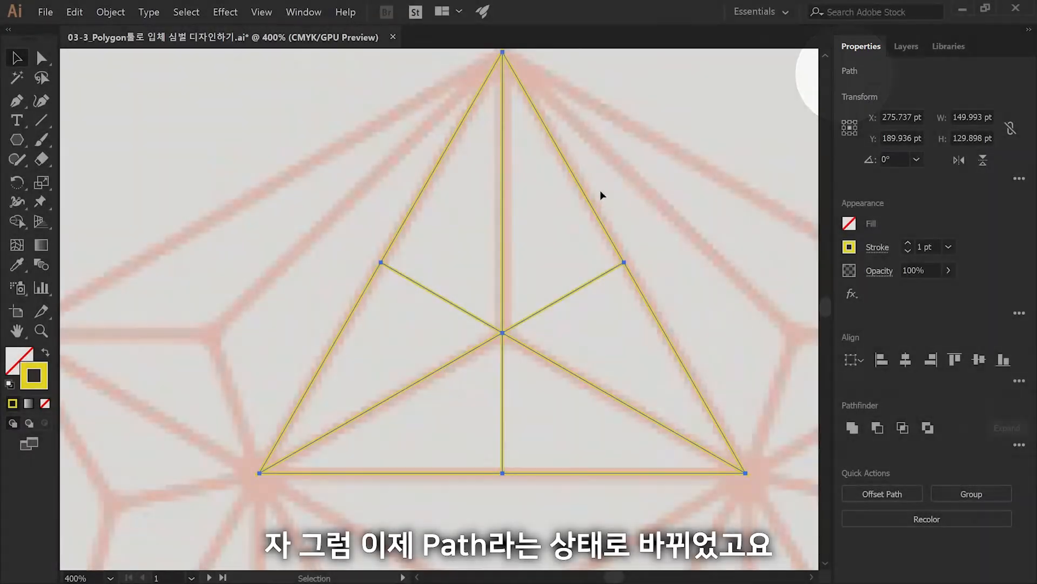
# Swap fill and stroke on the two pieces along the triangle's right side and select both yellow-filled shapes together
pyautogui.moveTo(605, 172); pyautogui.dragTo(572, 204)
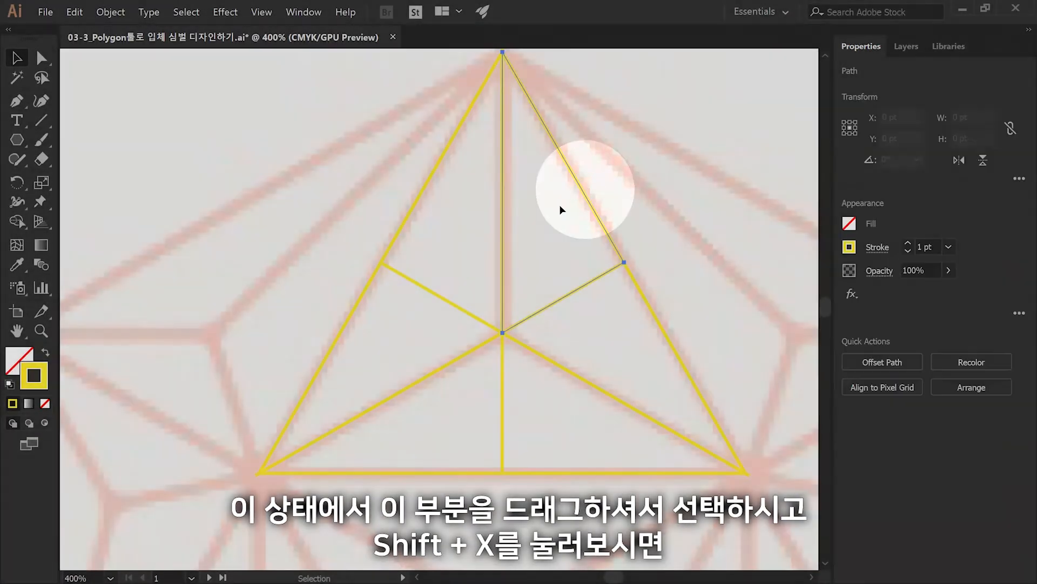
pyautogui.hotkey('shift', 'x')
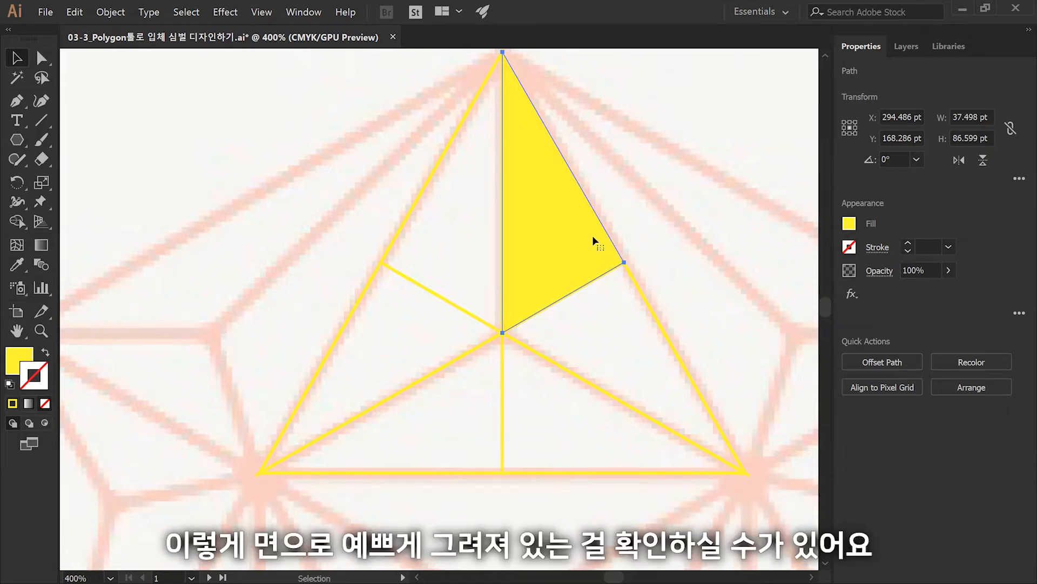
pyautogui.click(625, 325)
pyautogui.hotkey('shift', 'x')
pyautogui.keyDown('shift'); pyautogui.click(610, 254); pyautogui.keyUp('shift')
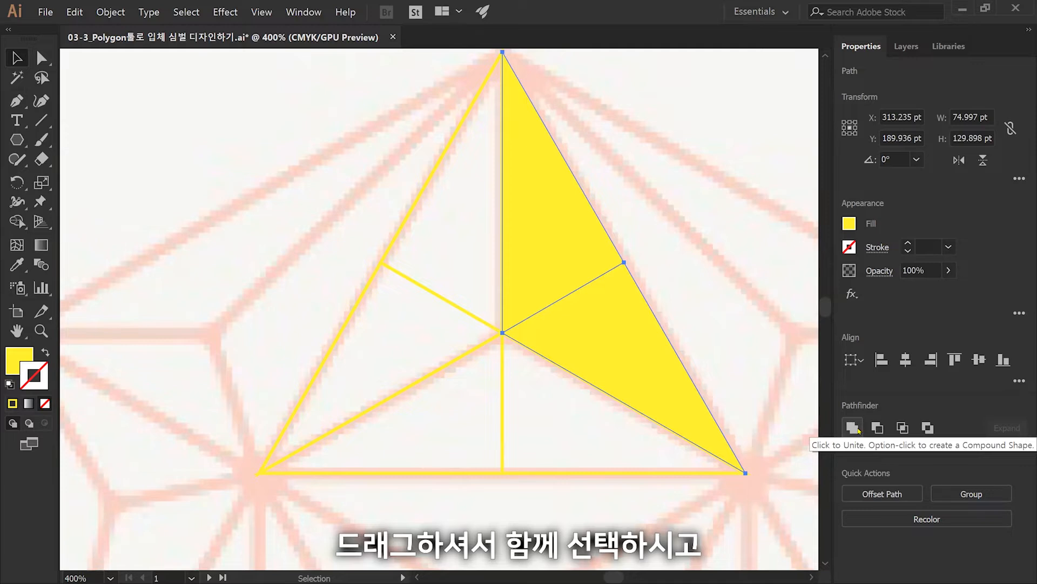
# Unite the two yellow-filled pieces into one isosceles triangle and swap its fill back to a stroke
pyautogui.hotkey('ctrl', 'shift', 'F9')
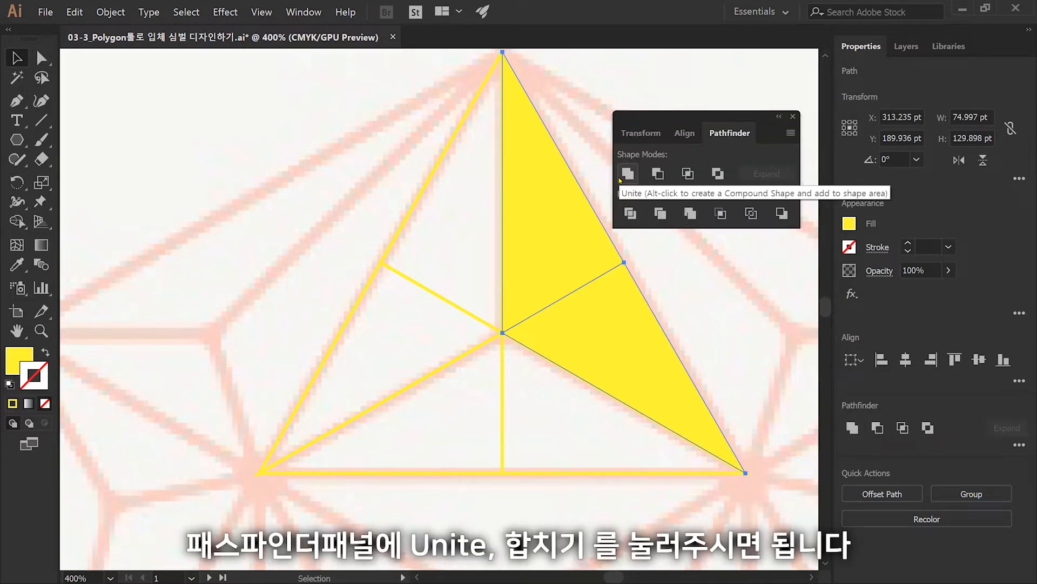
pyautogui.click(625, 175)
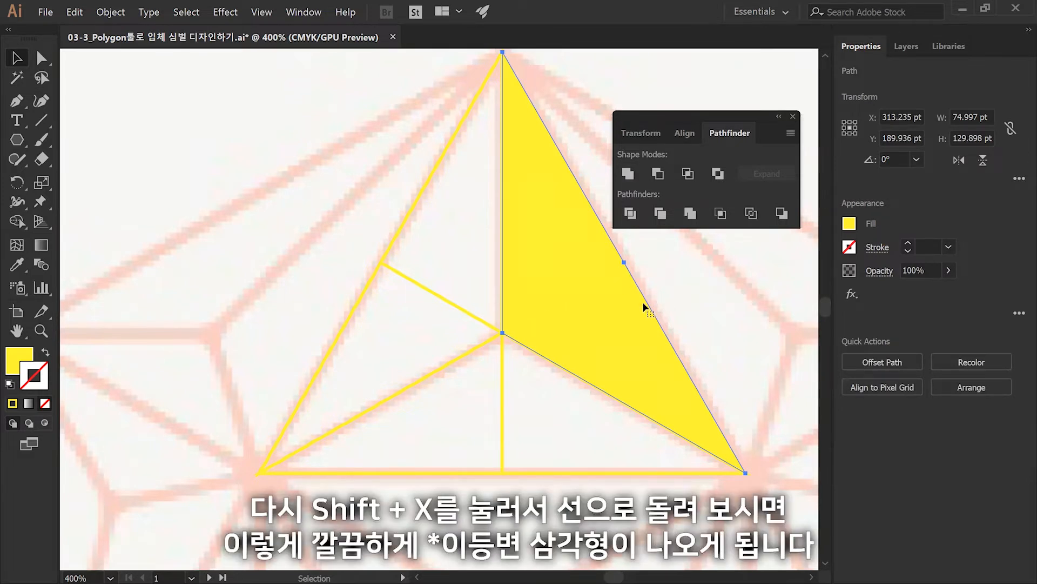
pyautogui.hotkey('shift', 'x')
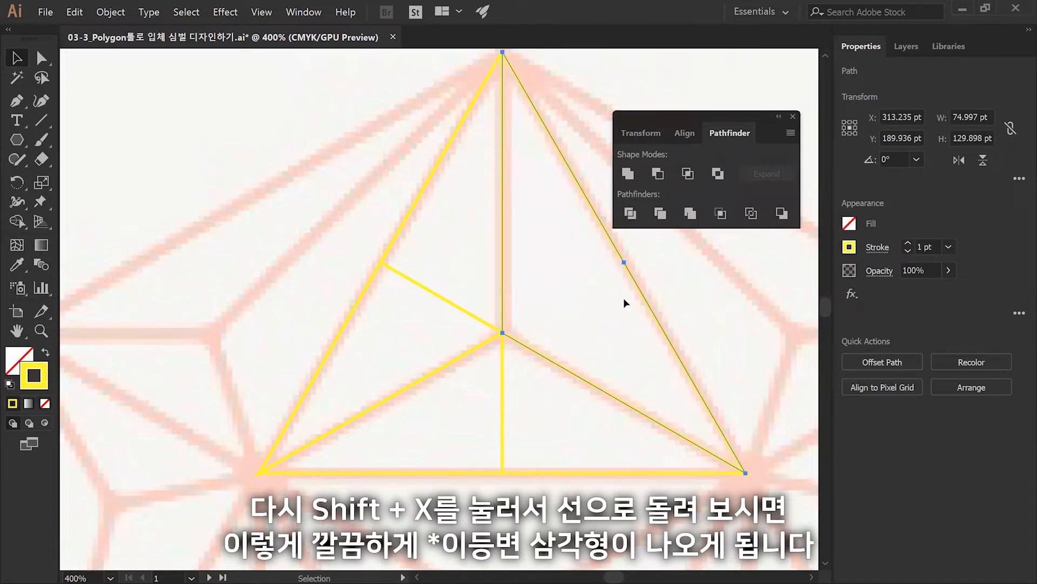
pyautogui.click(708, 288)
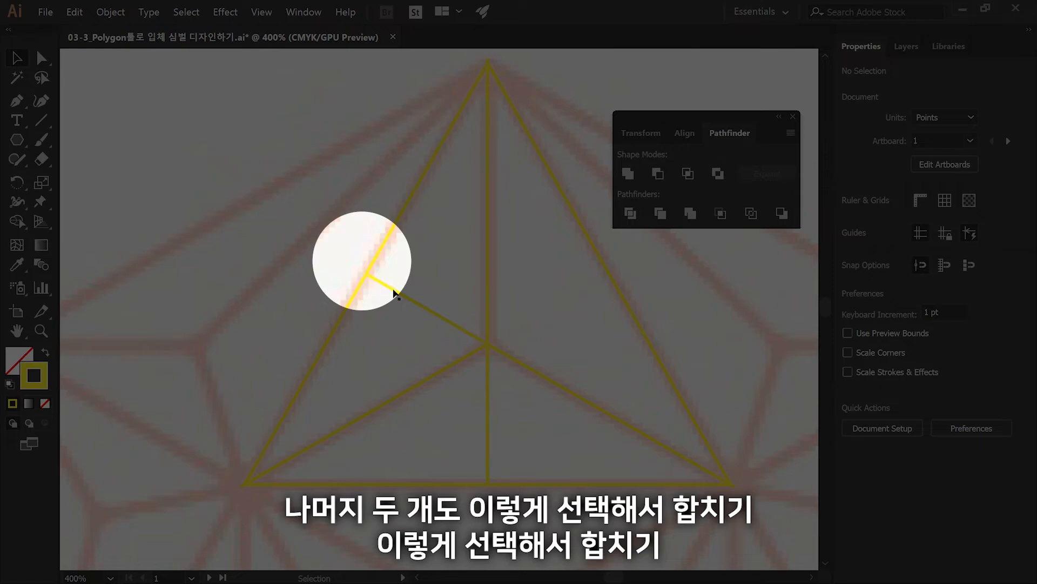
# Unite the two pieces along the triangle's left side and the two along its base into one isosceles triangle each
pyautogui.click(389, 296)
pyautogui.click(628, 182)
pyautogui.click(487, 472)
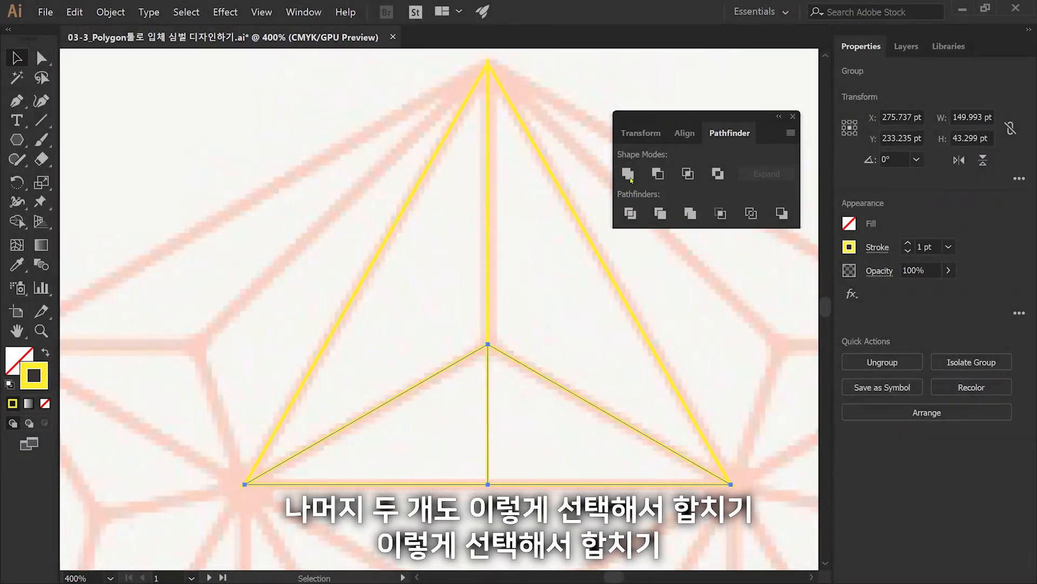
pyautogui.click(628, 174)
pyautogui.click(529, 392)
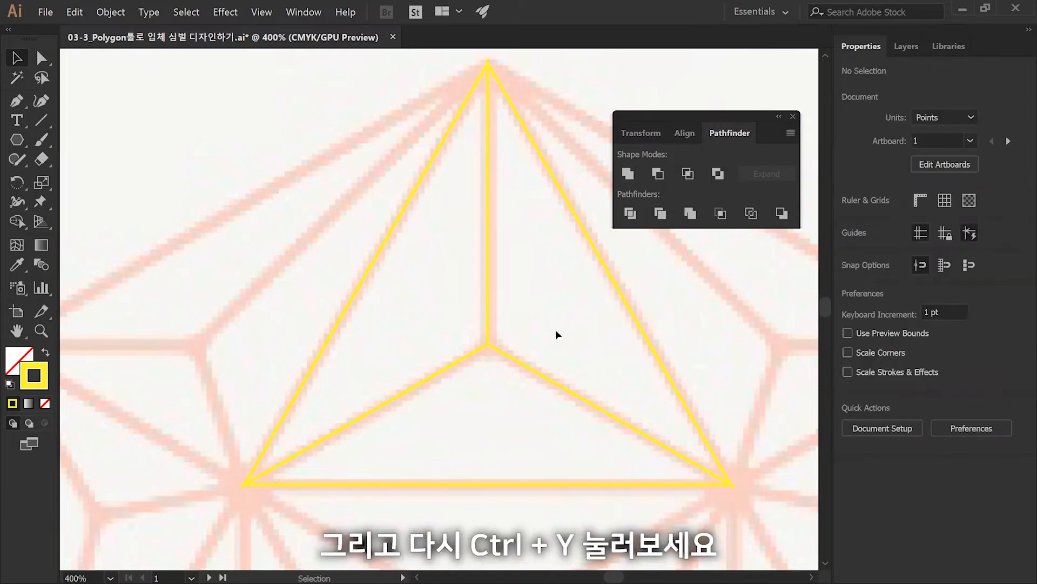
# Examine in Outline view how the paths meet at the triangle's corners and centre, and return to the normal preview
pyautogui.hotkey('ctrl', 'y')
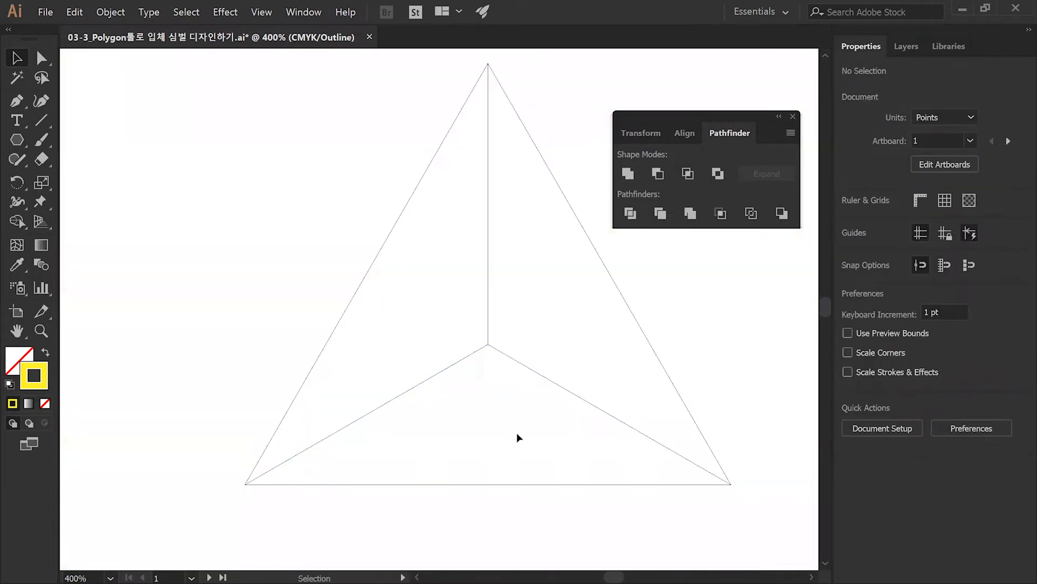
pyautogui.scroll(2, 243, 506)
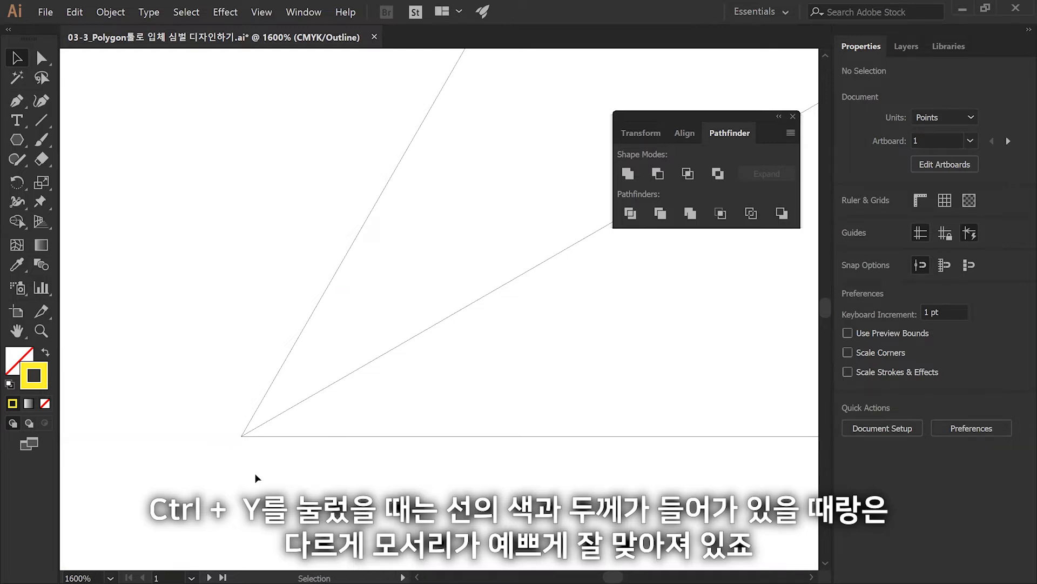
pyautogui.scroll(-1, 253, 471)
pyautogui.moveTo(276, 395); pyautogui.dragTo(363, 423)
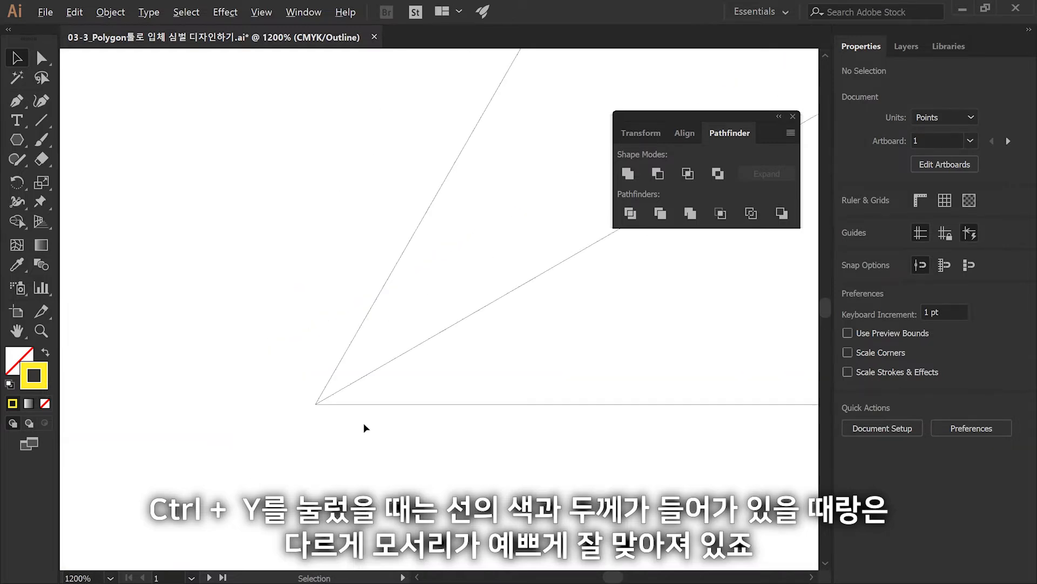
pyautogui.scroll(-2, 582, 426)
pyautogui.moveTo(641, 380); pyautogui.dragTo(173, 434)
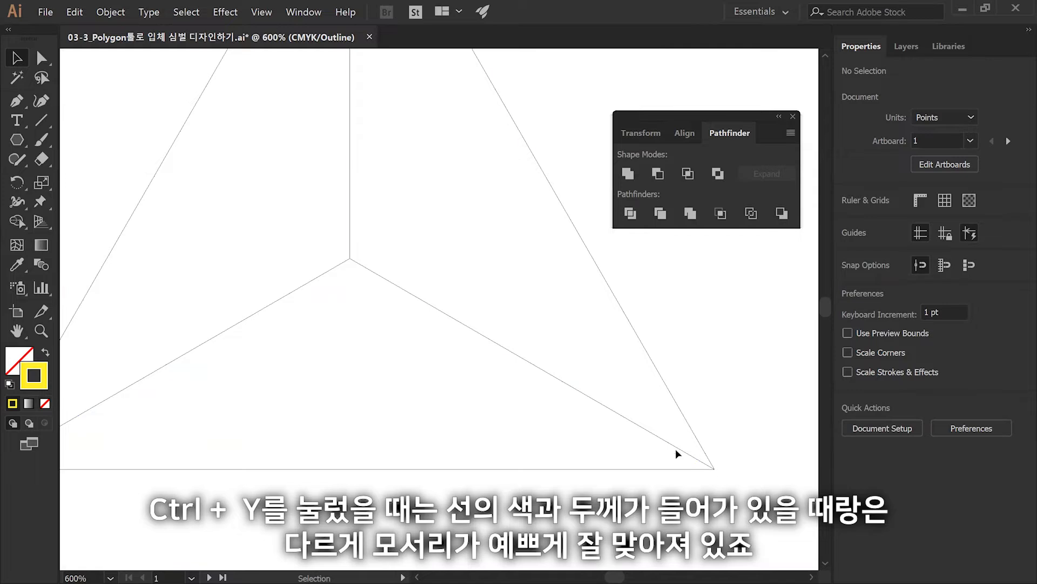
pyautogui.moveTo(377, 401); pyautogui.dragTo(566, 452)
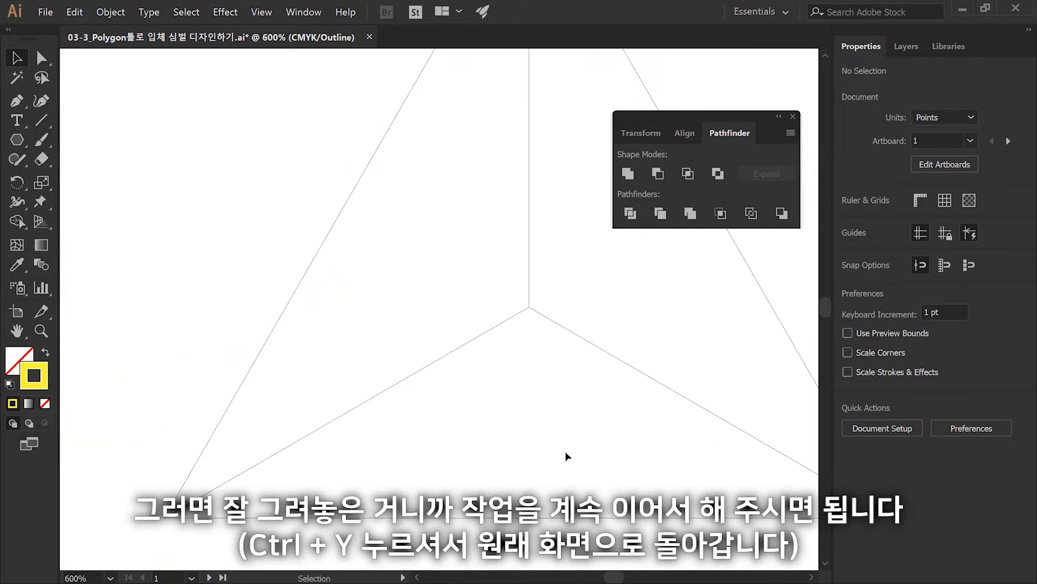
pyautogui.hotkey('ctrl', 'y')
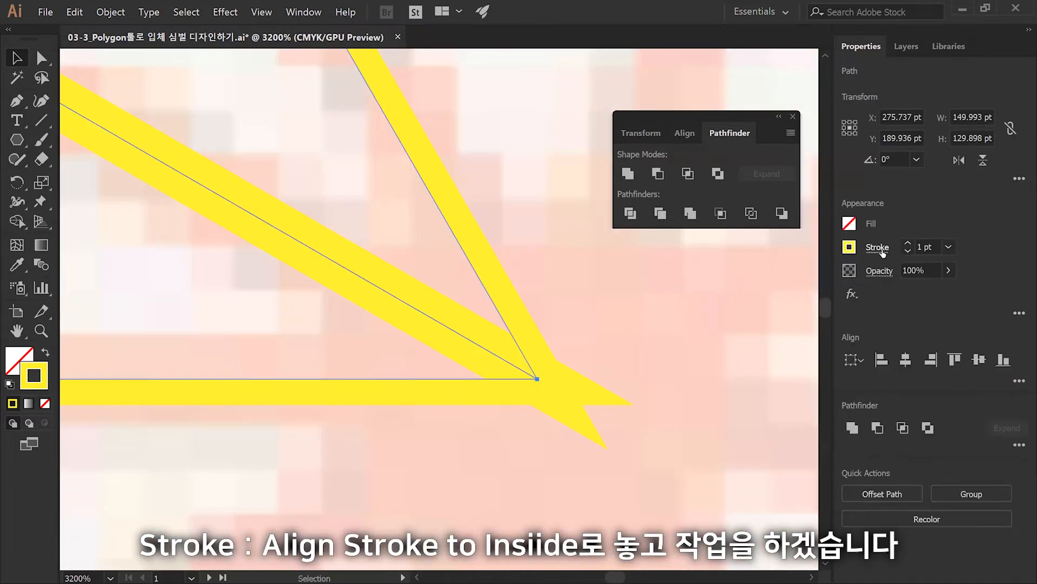
# Align the strokes of the three isosceles triangles to the inside and group the triangles together
pyautogui.click(877, 247)
pyautogui.click(781, 333)
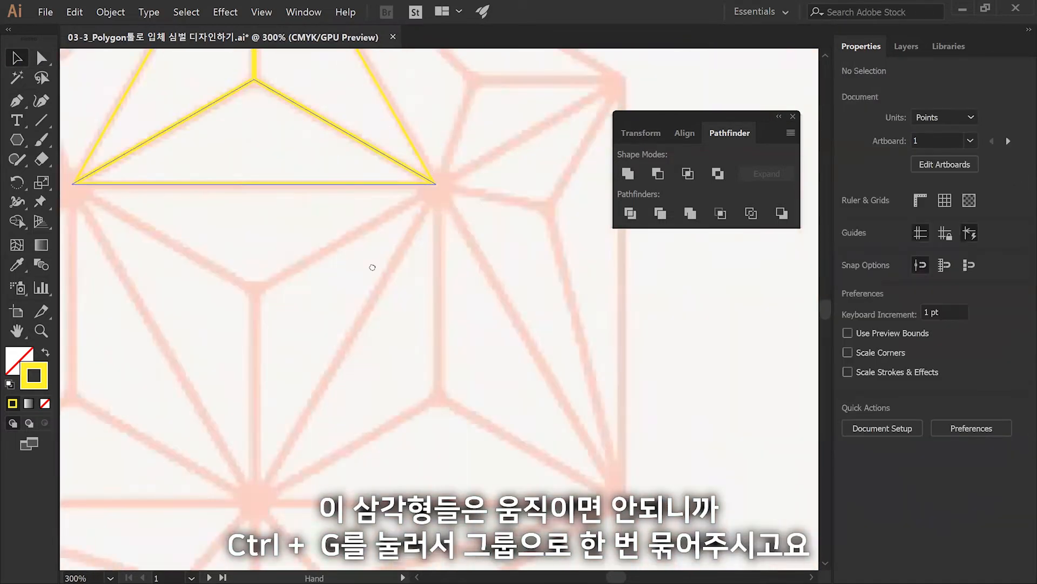
pyautogui.moveTo(305, 145); pyautogui.dragTo(675, 417)
pyautogui.click(792, 116)
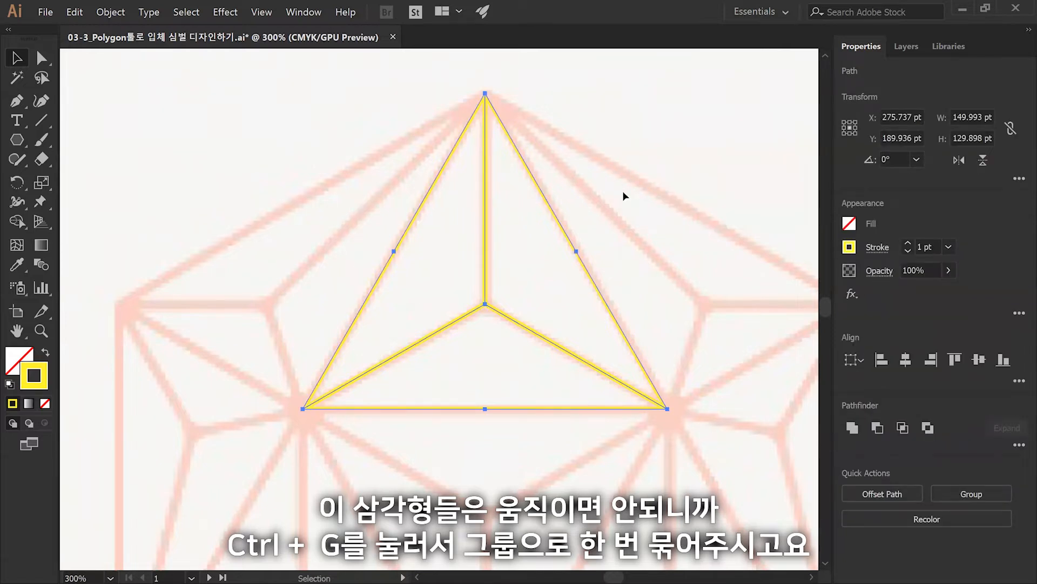
pyautogui.hotkey('ctrl', 'g')
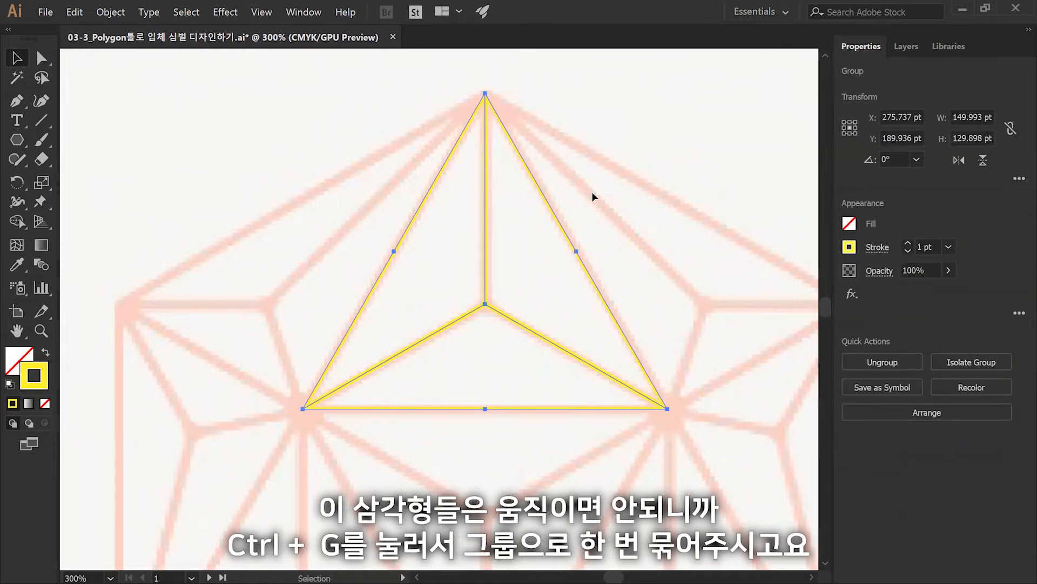
# Reflect a copy of the triangle group across a horizontal axis through the midpoint of its base
pyautogui.moveTo(531, 359); pyautogui.dragTo(501, 314)
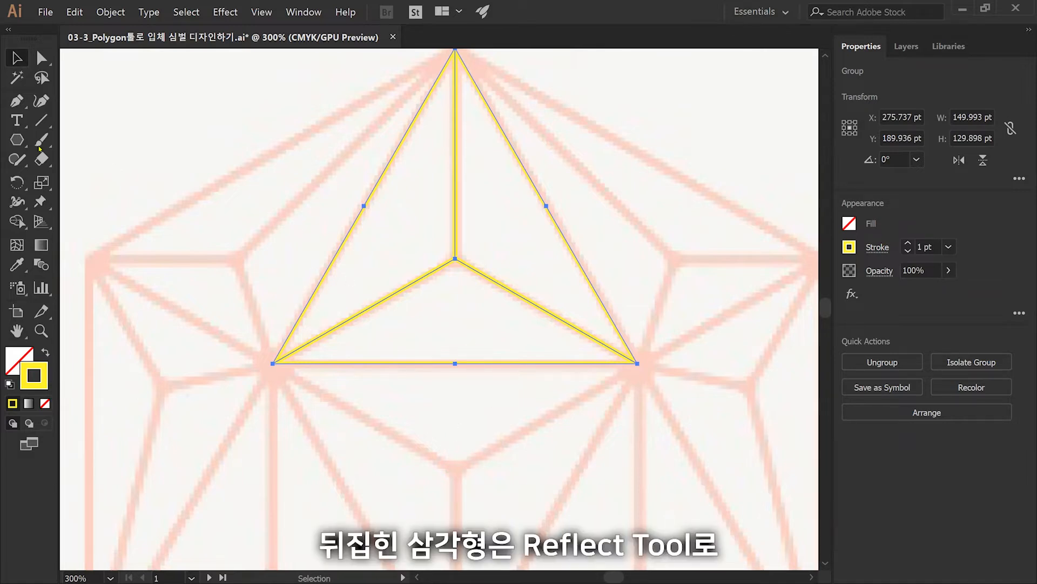
pyautogui.click(18, 183)
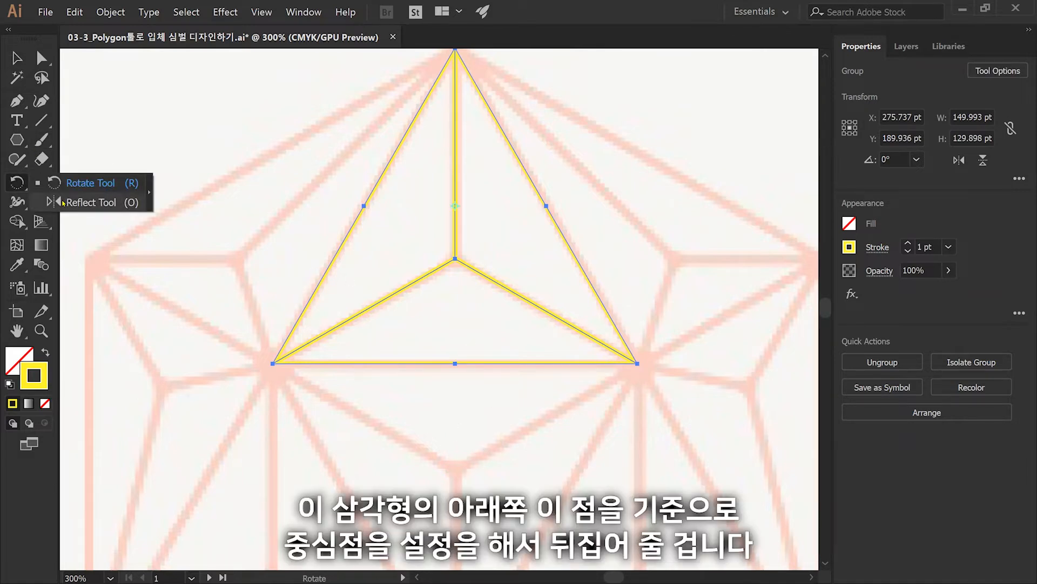
pyautogui.click(63, 203)
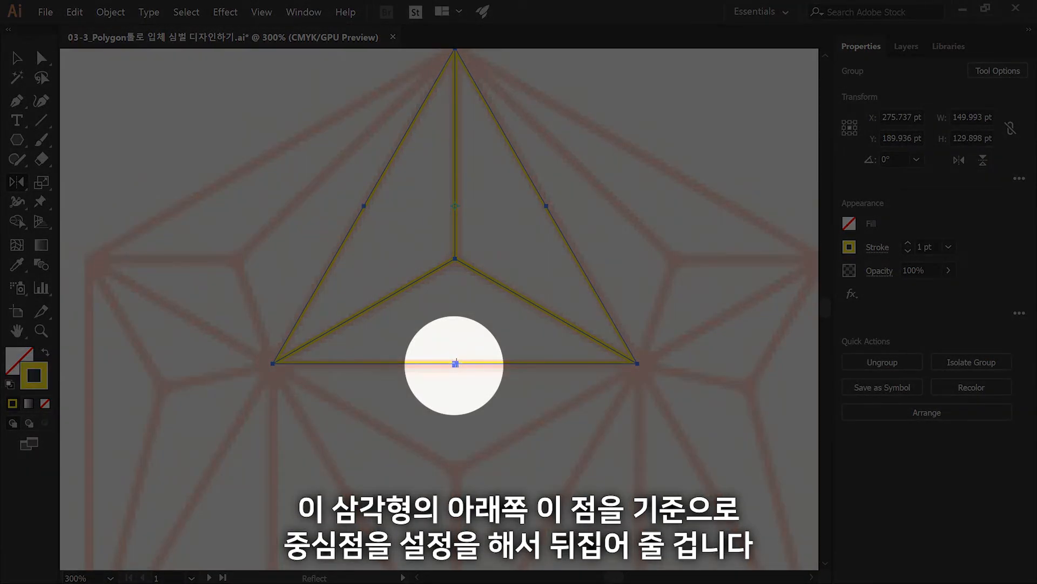
pyautogui.click(455, 363)
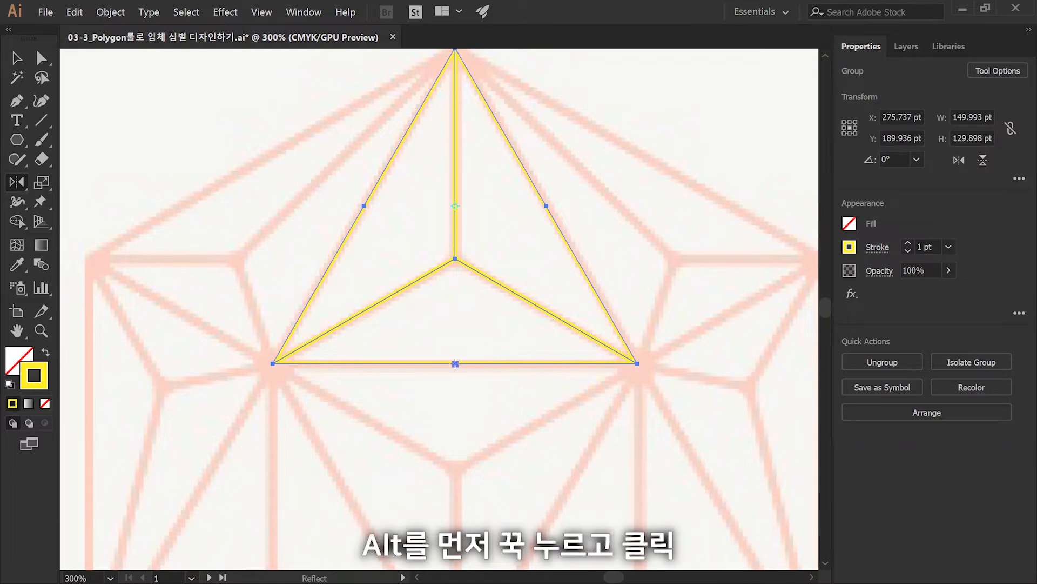
pyautogui.keyDown('alt'); pyautogui.click(455, 364); pyautogui.keyUp('alt')
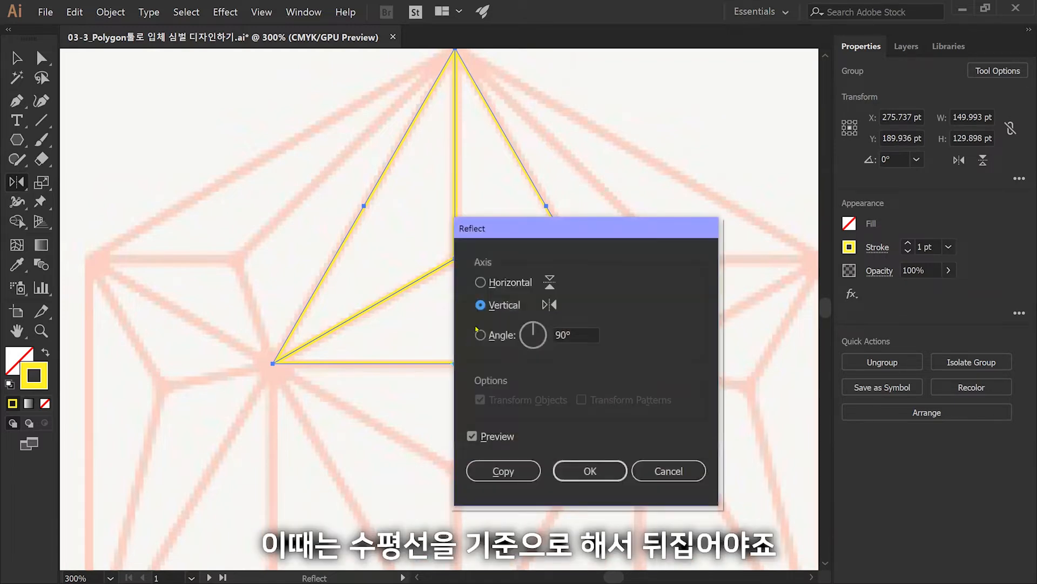
pyautogui.click(498, 283)
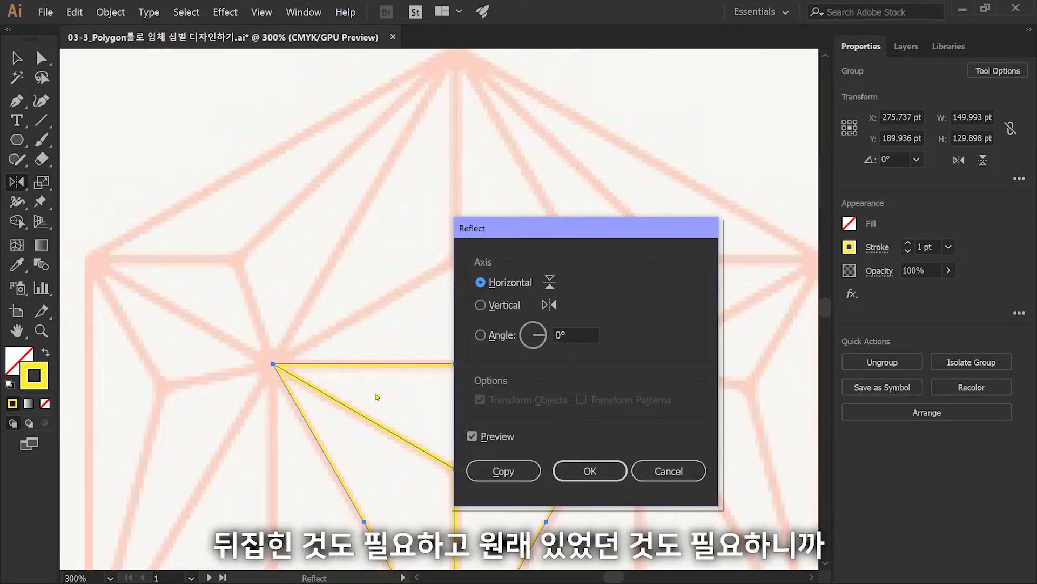
pyautogui.moveTo(506, 233); pyautogui.dragTo(681, 206)
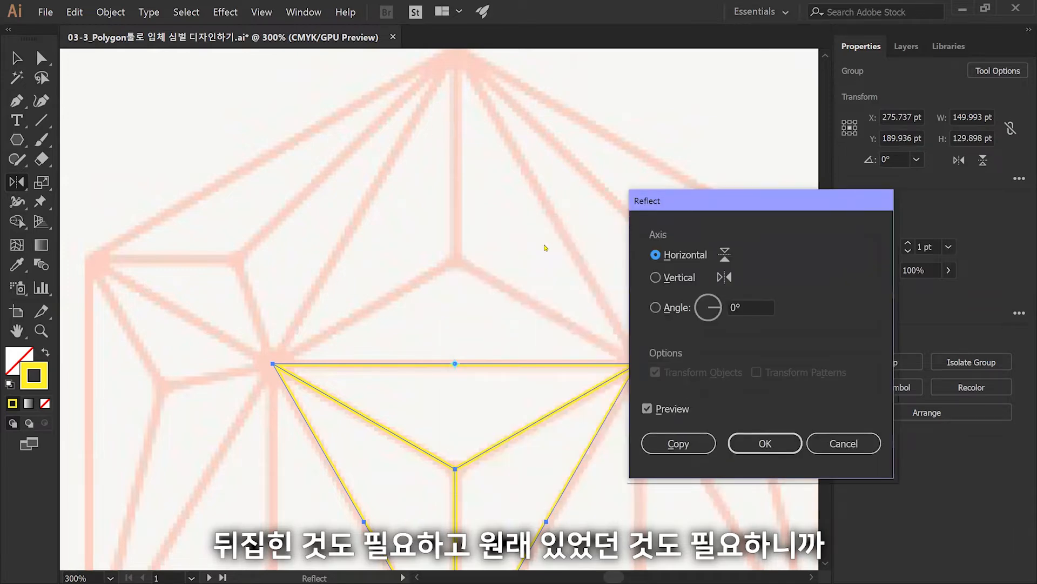
pyautogui.click(670, 442)
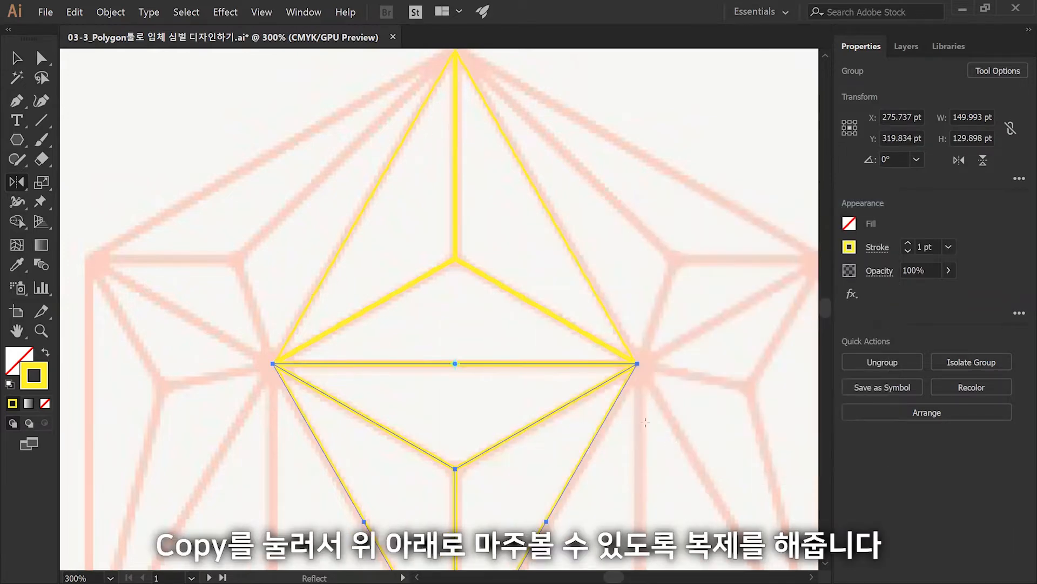
# Examine up close how the paths of the two mirrored triangle groups meet at their shared left corner
pyautogui.scroll(-1, 540, 284)
pyautogui.click(17, 58)
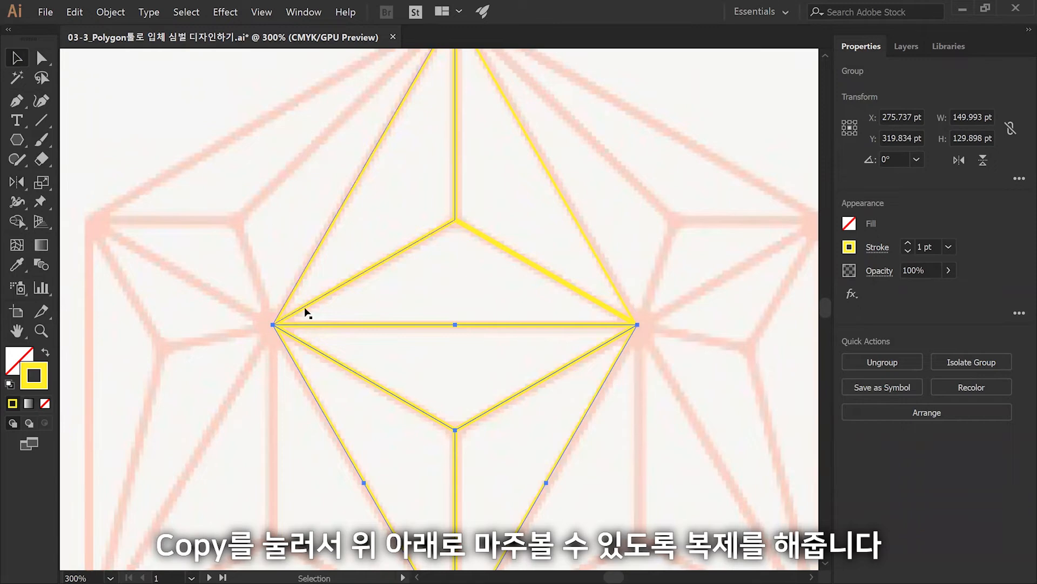
pyautogui.click(254, 306)
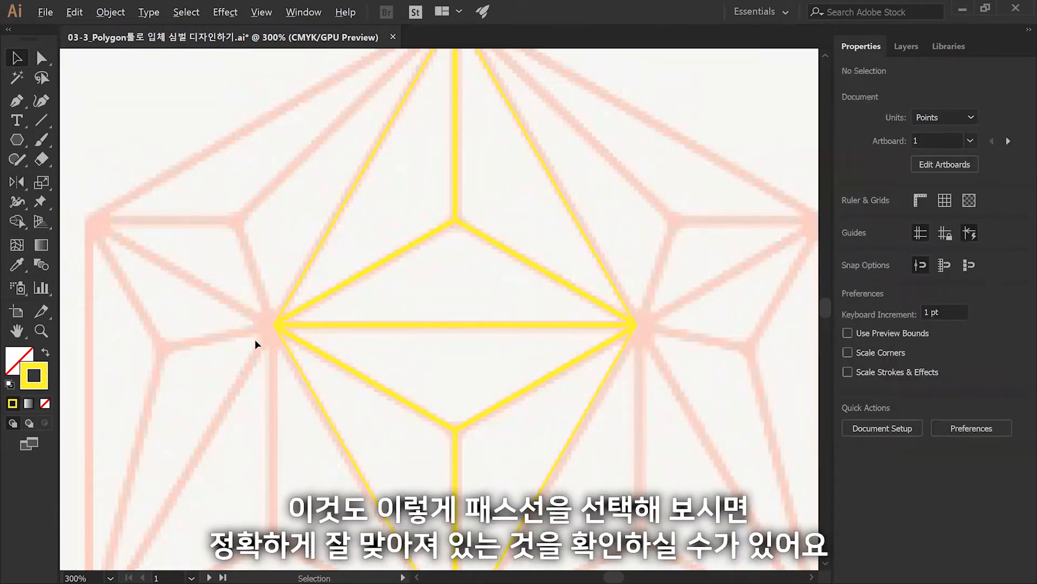
pyautogui.scroll(6, 260, 341)
pyautogui.click(475, 202)
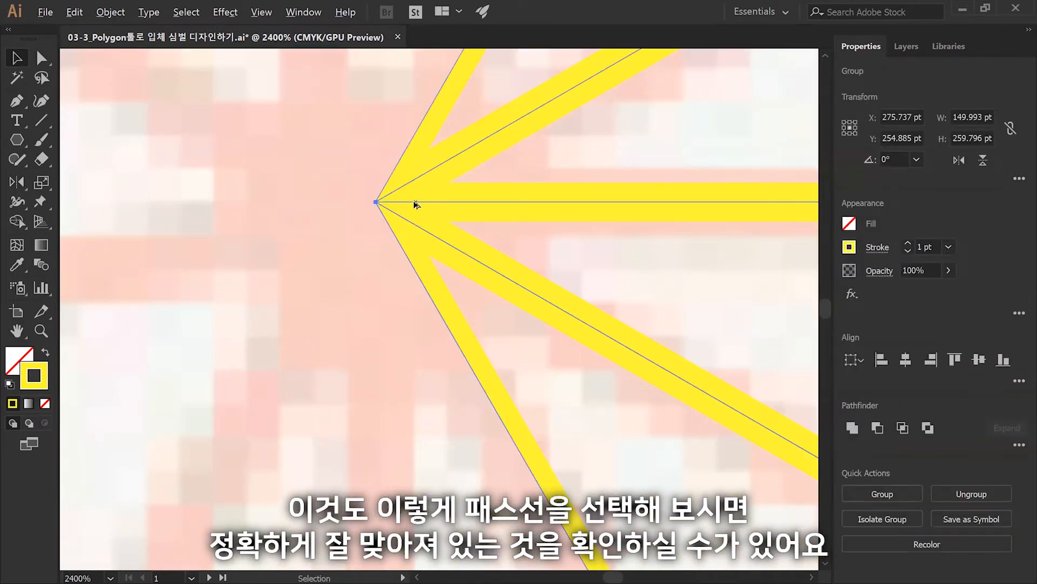
pyautogui.scroll(2, 378, 205)
pyautogui.scroll(-9, 426, 230)
pyautogui.click(326, 226)
pyautogui.moveTo(326, 226); pyautogui.dragTo(324, 229)
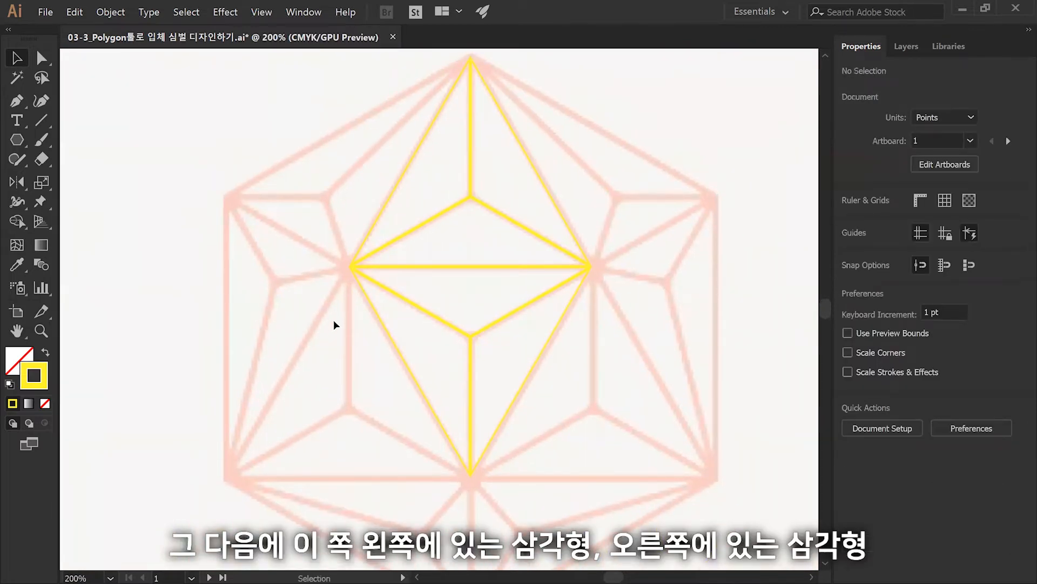
# Duplicate the upper triangle group down-left so the copy's apex snaps to the left corner of the shared base, and check the joint
pyautogui.hotkey('ctrl', '2')
pyautogui.moveTo(591, 267)
pyautogui.mouseDown()
pyautogui.moveTo(732, 489)
pyautogui.moveTo(716, 477)
pyautogui.moveTo(229, 467)
pyautogui.moveTo(225, 477)
pyautogui.moveTo(351, 265)
pyautogui.mouseUp()
pyautogui.press('Escape')
pyautogui.click(471, 65)
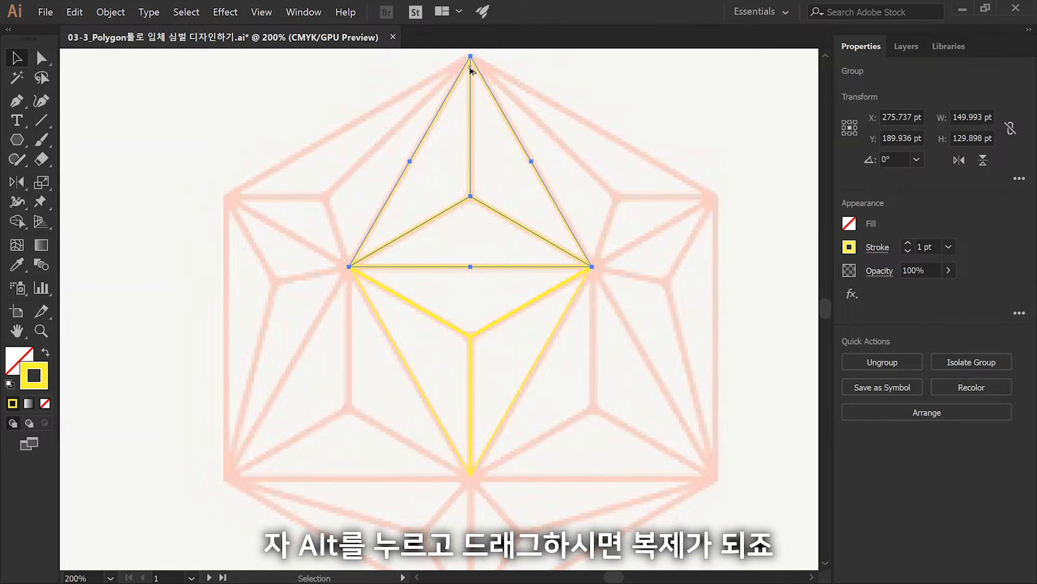
pyautogui.moveTo(471, 70); pyautogui.dragTo(351, 280)
pyautogui.hotkey('ctrl', '=')
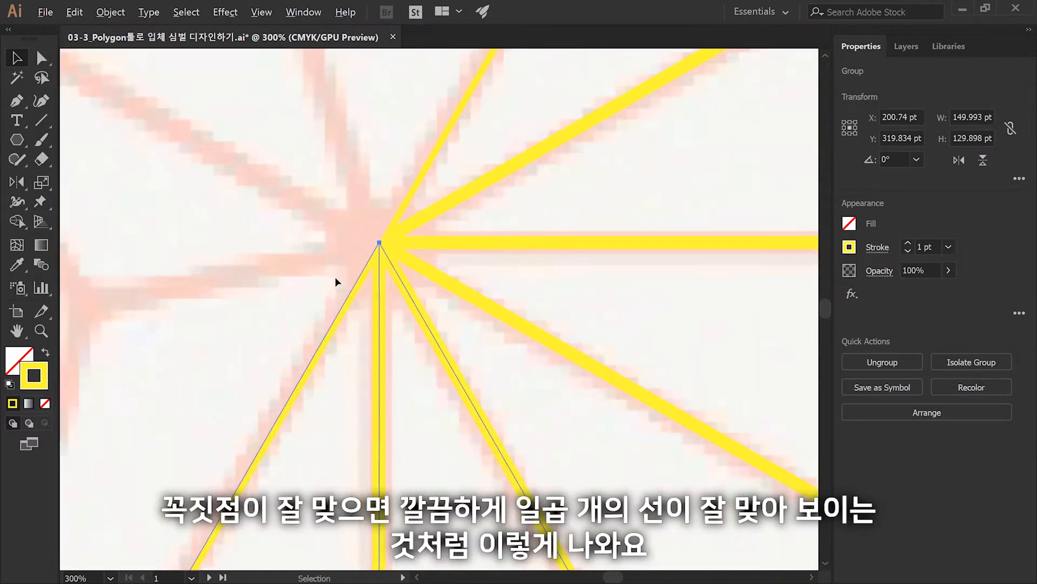
pyautogui.scroll(8, 335, 281)
pyautogui.keyDown('shift'); pyautogui.click(663, 217); pyautogui.keyUp('shift')
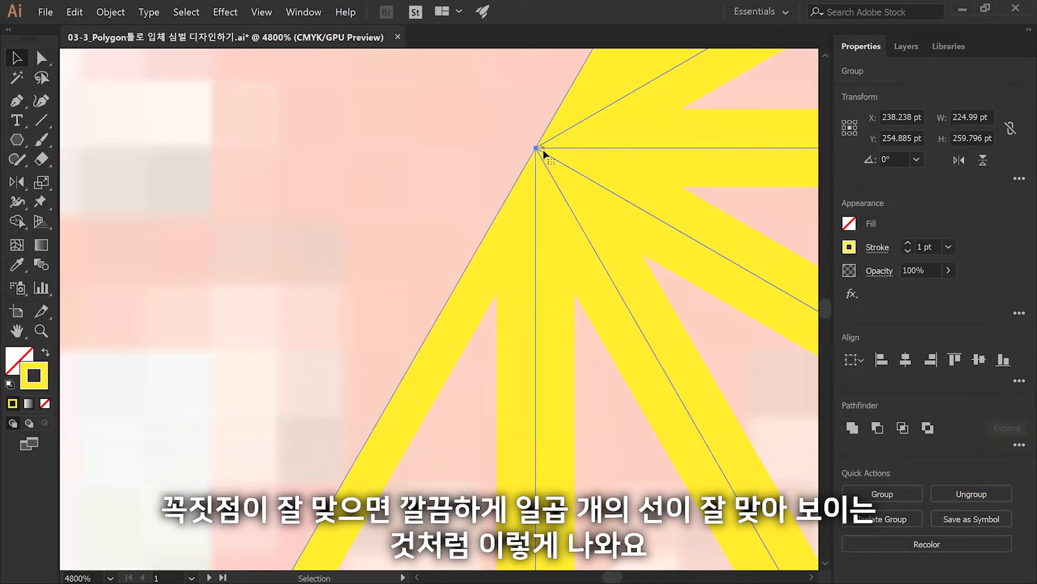
pyautogui.scroll(-8, 528, 213)
# Duplicate the lower-left triangle group sideways so the copy's apex meets the right corner of the shared base, and check the joint
pyautogui.moveTo(550, 270); pyautogui.dragTo(170, 163)
pyautogui.click(226, 276)
pyautogui.click(237, 287)
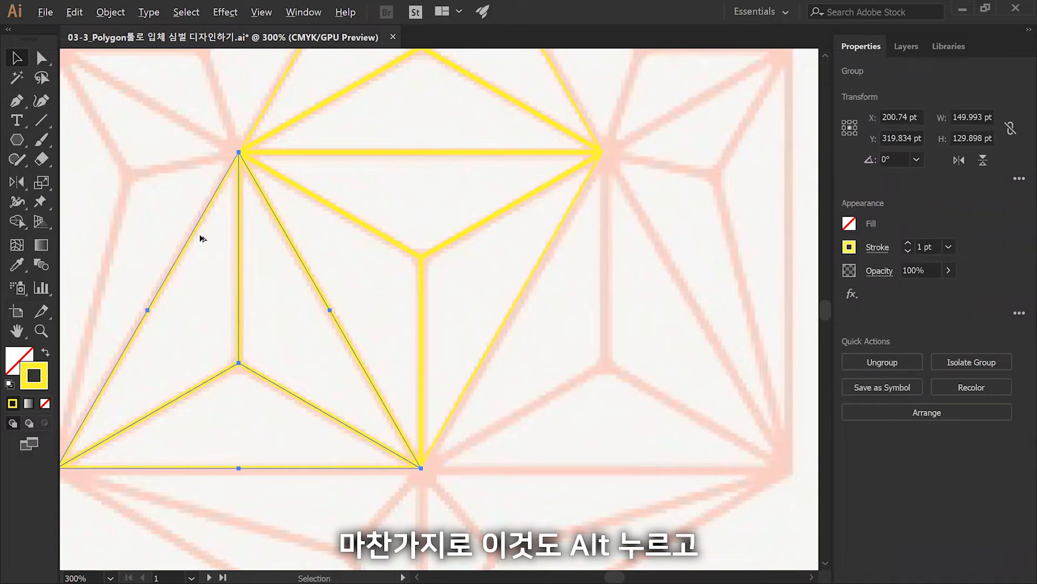
pyautogui.moveTo(193, 235); pyautogui.dragTo(558, 238)
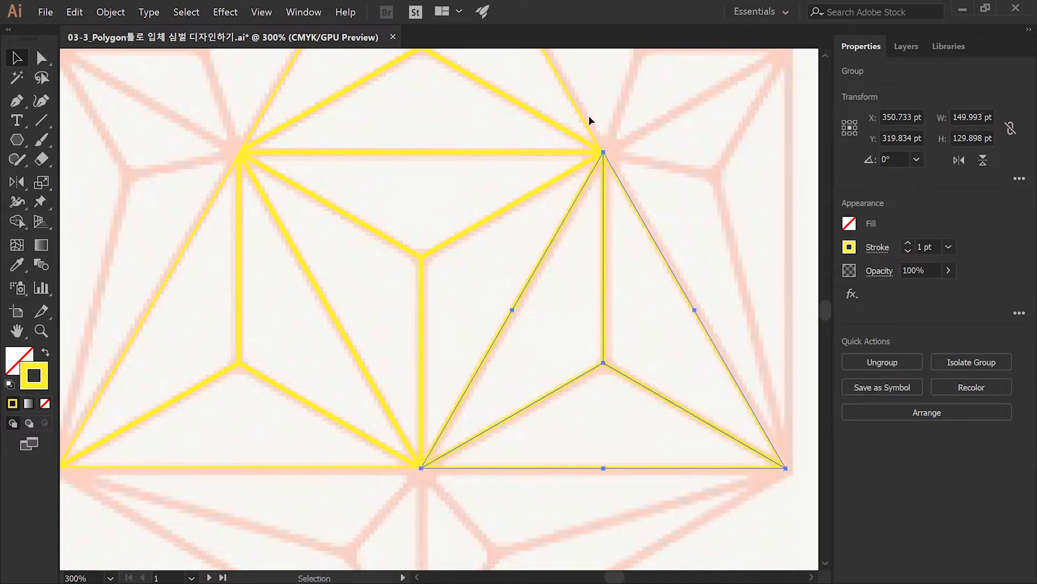
pyautogui.scroll(5, 603, 120)
pyautogui.hotkey('ctrl', 'a')
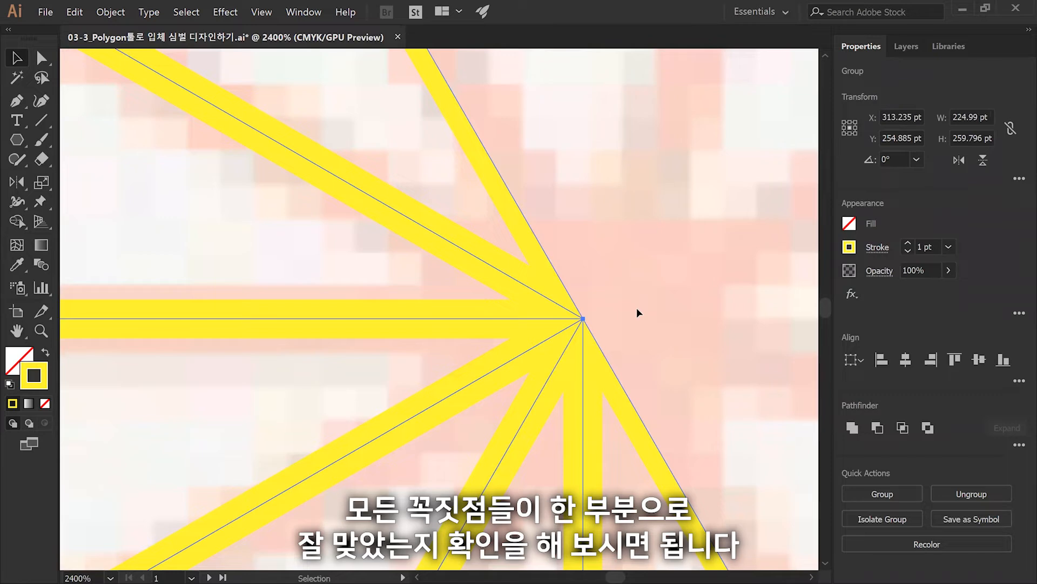
pyautogui.hotkey('ctrl', 'shift', 'a')
pyautogui.hotkey('ctrl', '0')
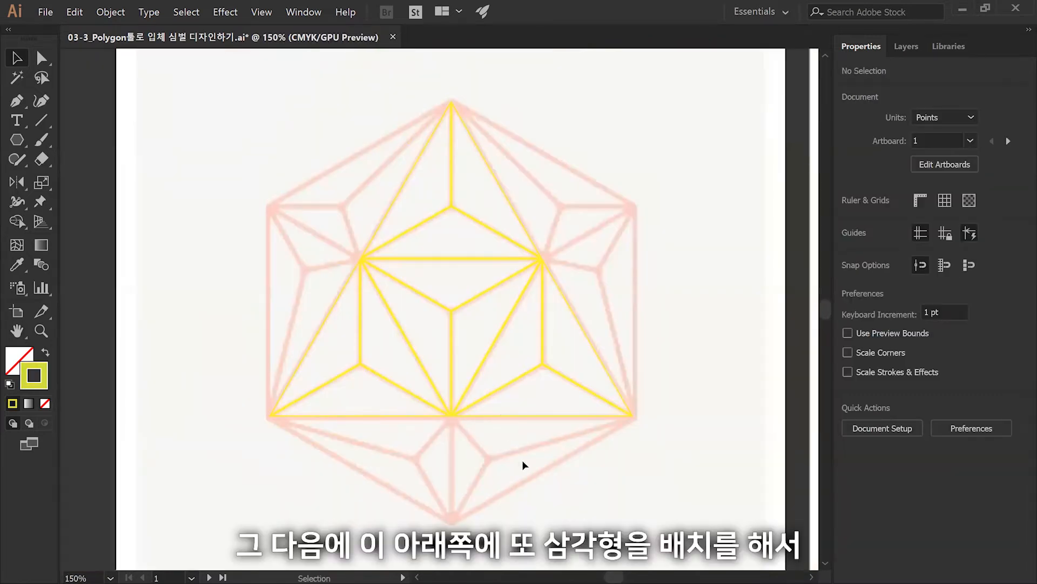
# Duplicate the lower-left triangle group into the empty area below and to the left of the hexagon
pyautogui.moveTo(436, 460); pyautogui.dragTo(495, 418)
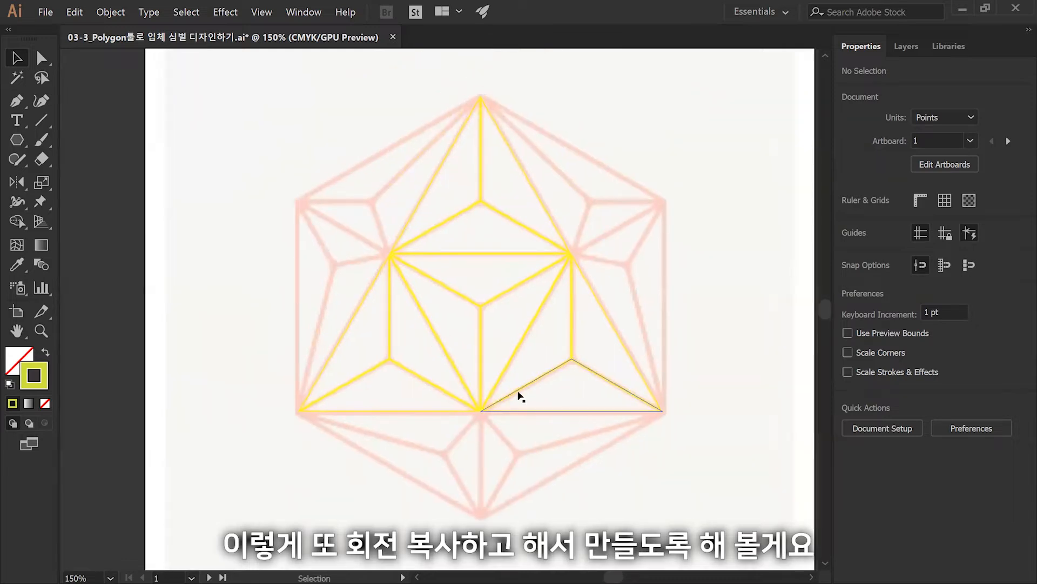
pyautogui.scroll(2, 521, 394)
pyautogui.moveTo(463, 422); pyautogui.dragTo(562, 239)
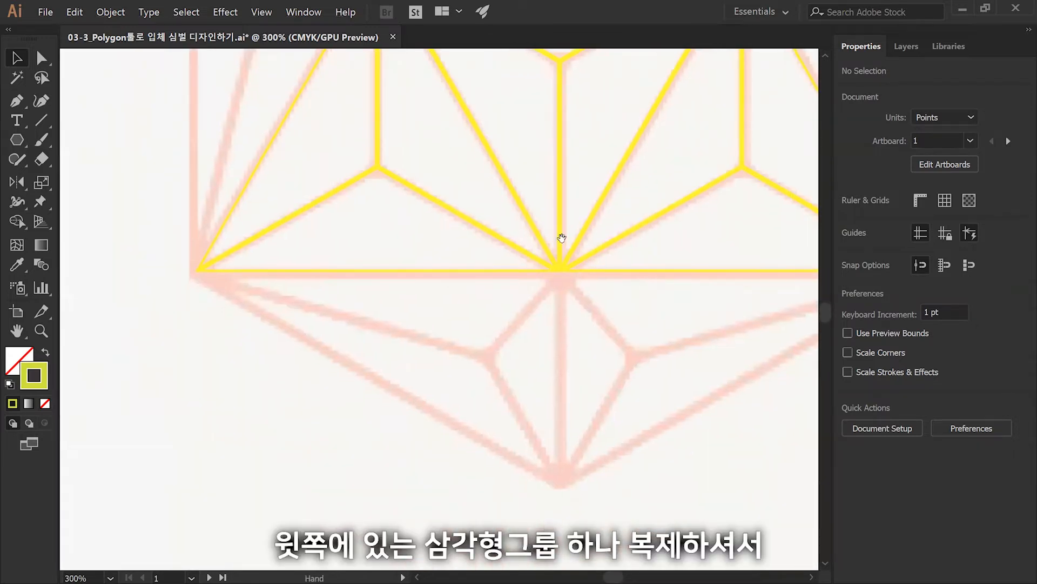
pyautogui.scroll(-1, 324, 214)
pyautogui.click(424, 280)
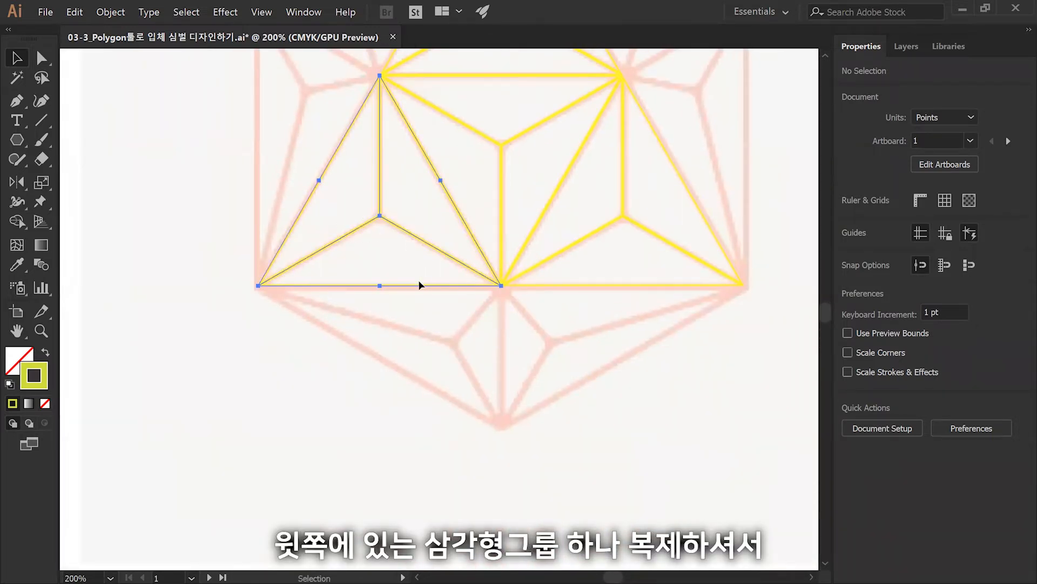
pyautogui.moveTo(398, 224)
pyautogui.mouseDown()
pyautogui.moveTo(348, 394)
pyautogui.moveTo(262, 463)
pyautogui.moveTo(272, 471)
pyautogui.mouseUp()
# Change the stroke colour of the separate triangle copy to yellow-green
pyautogui.click(848, 249)
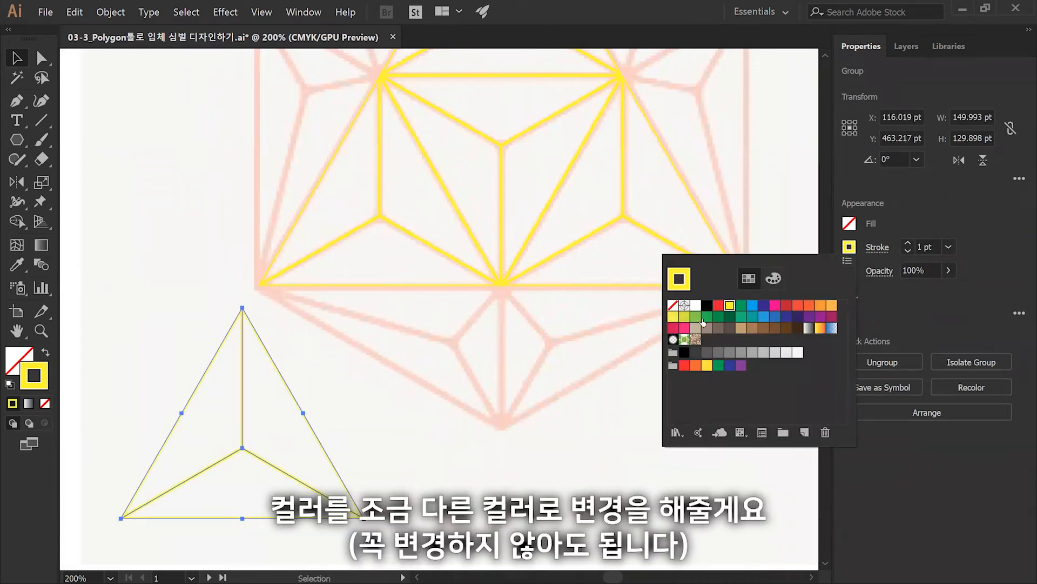
pyautogui.click(685, 316)
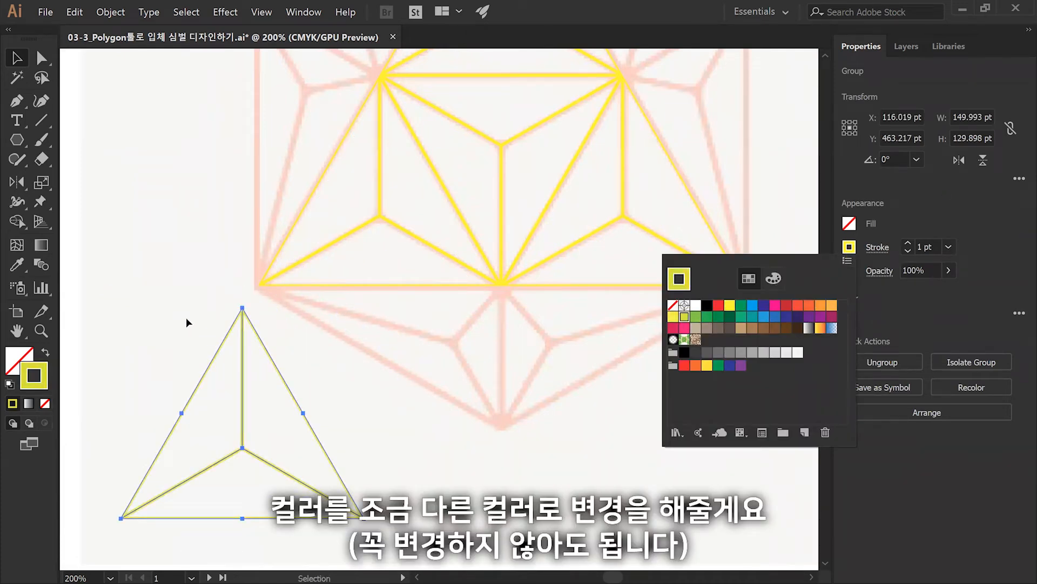
pyautogui.press('Escape')
# Select the apex anchor points of the yellow-green triangle group and move them right to about X 155.5 pt, Y 403 pt
pyautogui.hotkey('ctrl', '+')
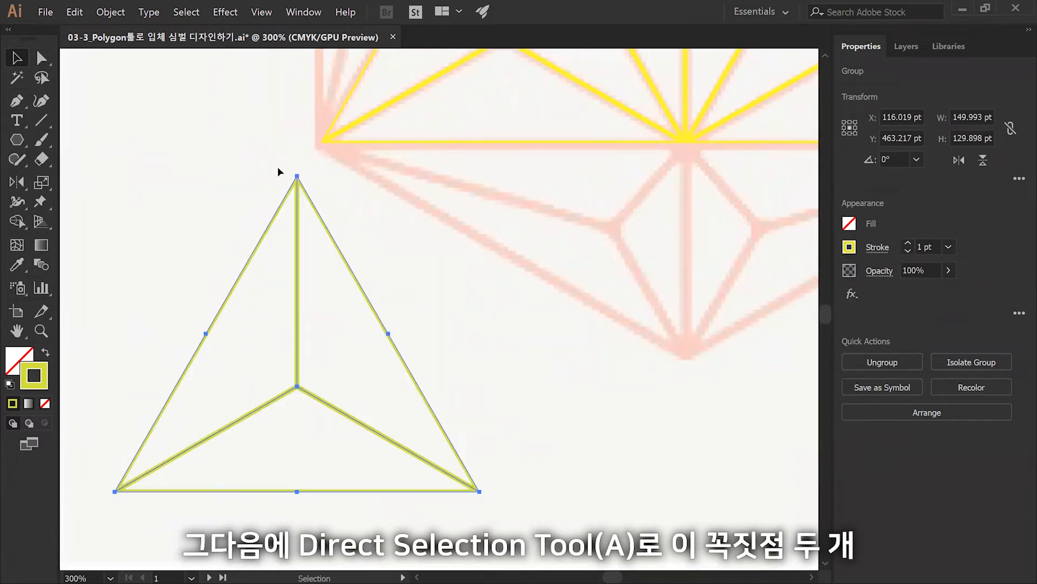
pyautogui.click(52, 62)
pyautogui.click(297, 176)
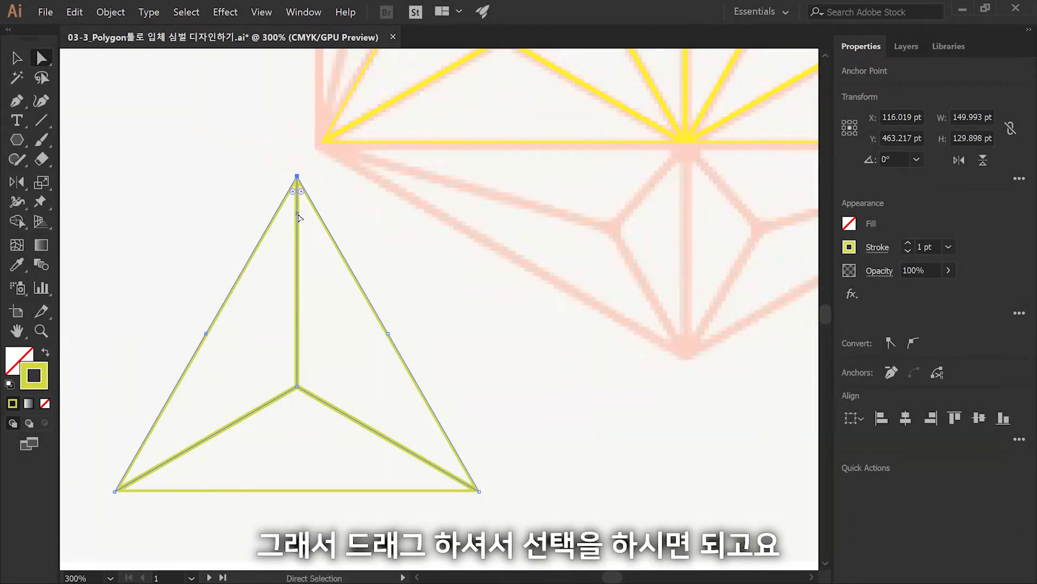
pyautogui.moveTo(297, 180)
pyautogui.mouseDown()
pyautogui.moveTo(321, 147)
pyautogui.moveTo(393, 187)
pyautogui.mouseUp()
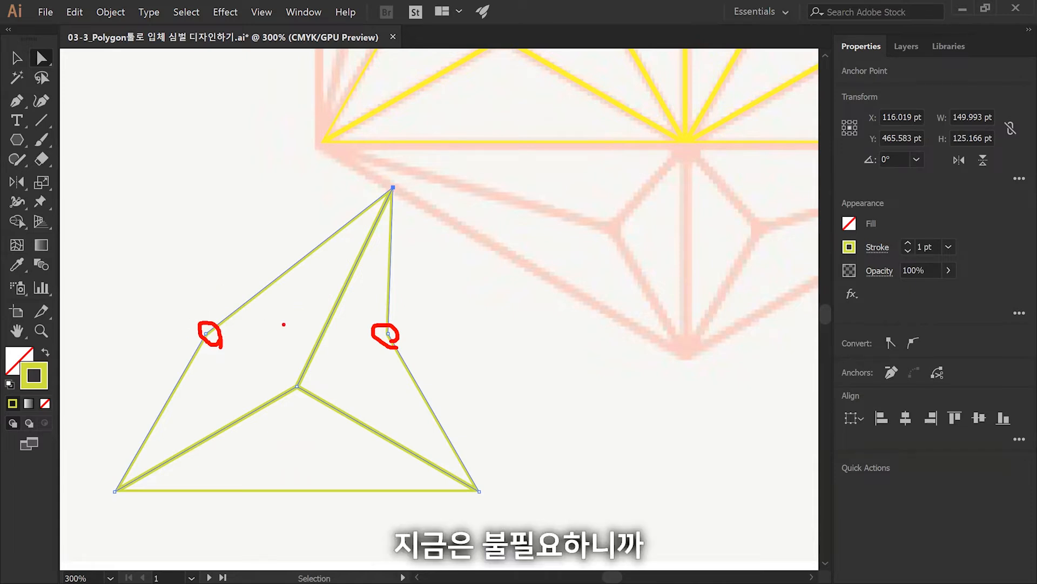
# Remove the surplus middle anchor point from the left side of the yellow-green triangle group with the Pen tool
pyautogui.click(274, 287)
pyautogui.press('v')
pyautogui.click(254, 296)
pyautogui.click(15, 102)
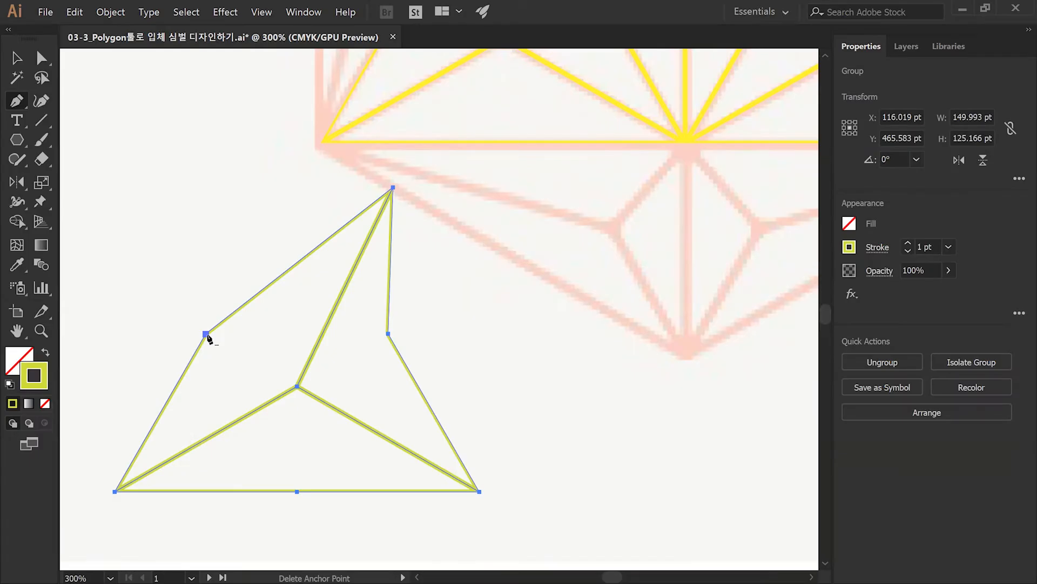
pyautogui.click(552, 312)
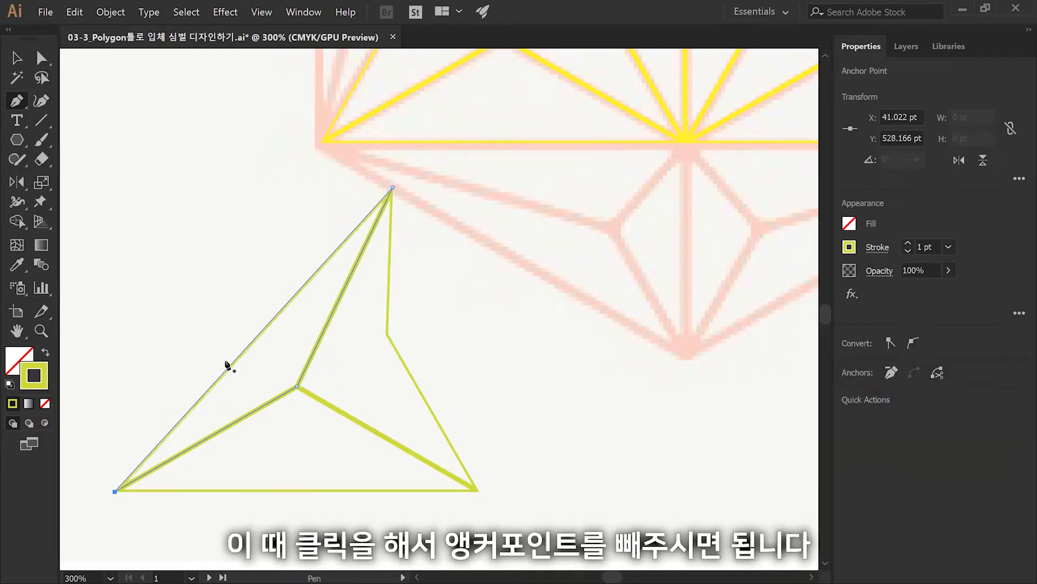
# Try deleting the middle anchor point on the yellow-green triangle's right side outright, and undo the deletion
pyautogui.click(39, 58)
pyautogui.click(388, 333)
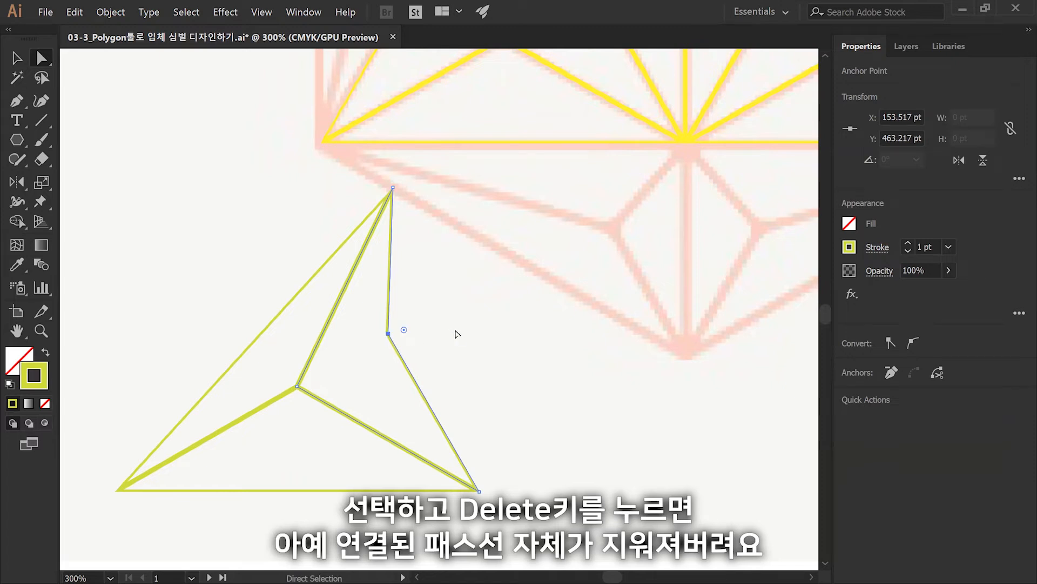
pyautogui.press('Delete')
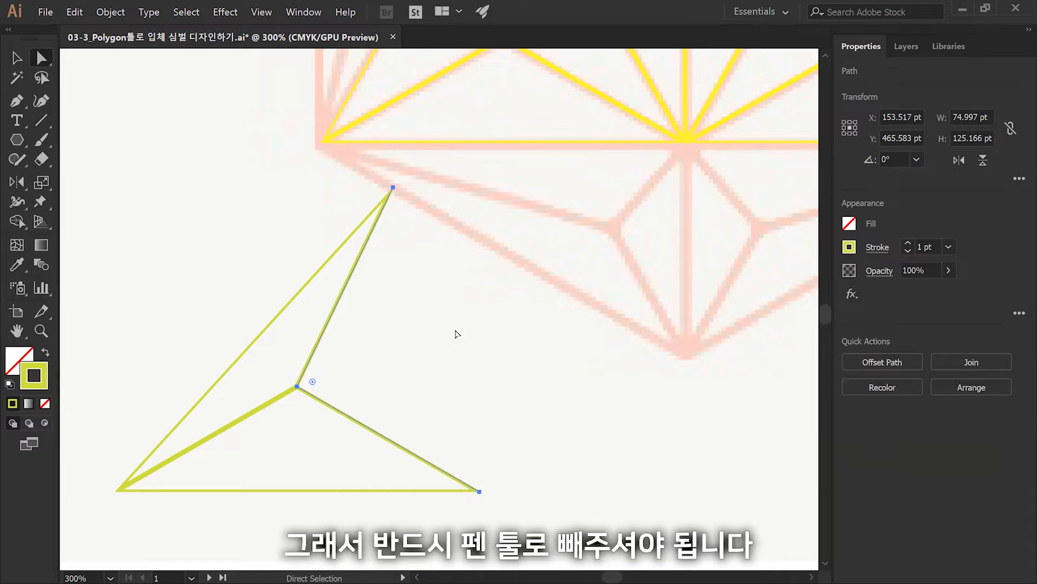
pyautogui.hotkey('ctrl', 'z')
# Remove the surplus middle anchor points from the right and bottom sides of the yellow-green triangle group with the Pen tool
pyautogui.press('p')
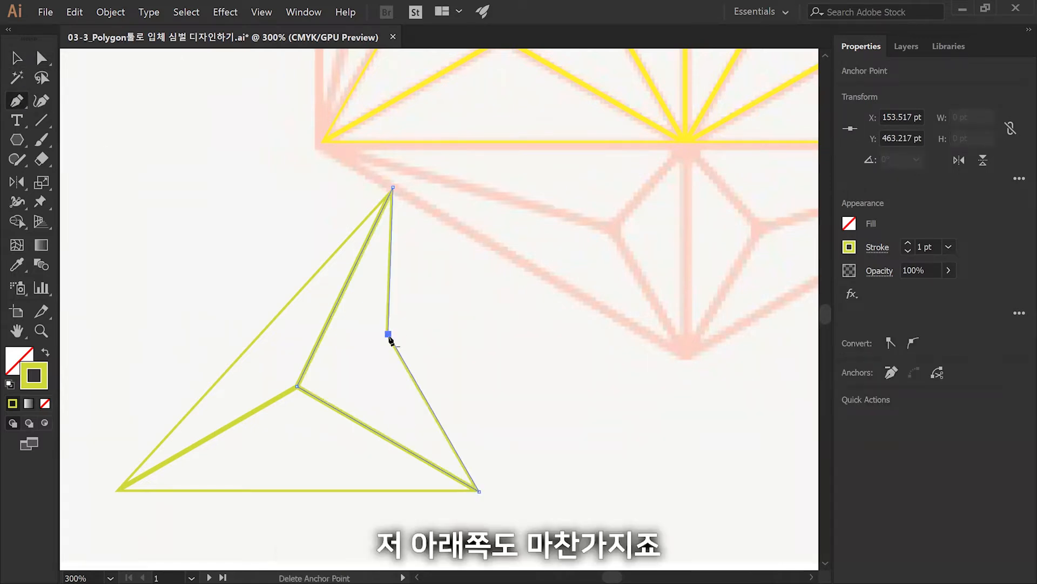
pyautogui.click(389, 337)
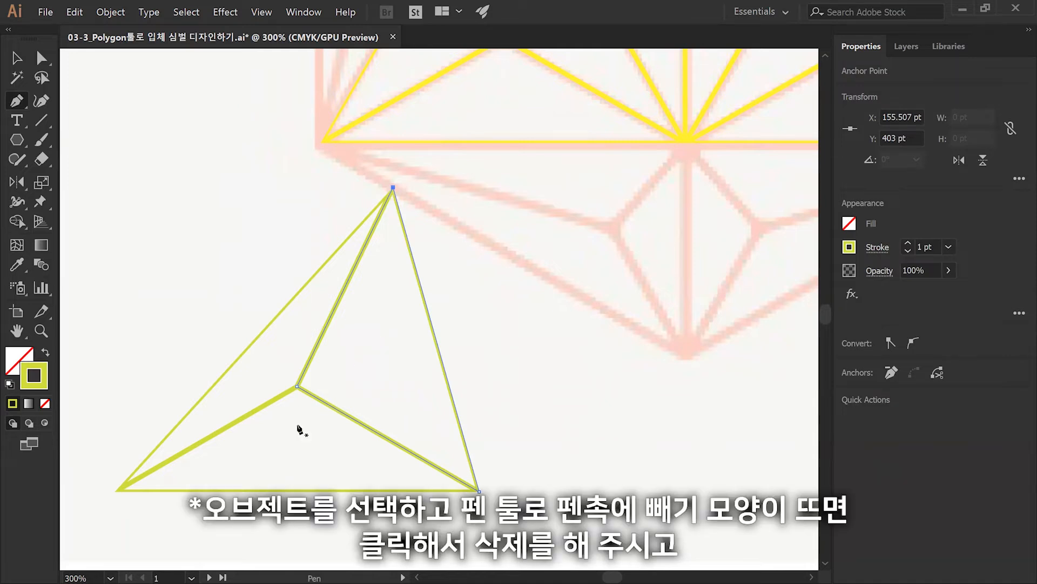
pyautogui.press('v')
pyautogui.click(111, 406)
pyautogui.click(273, 490)
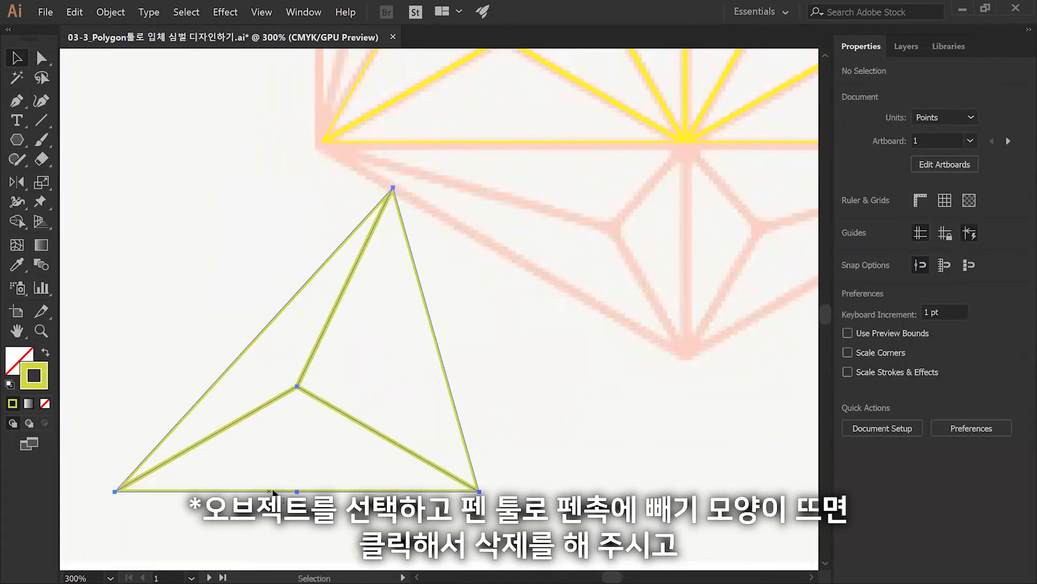
pyautogui.press('p')
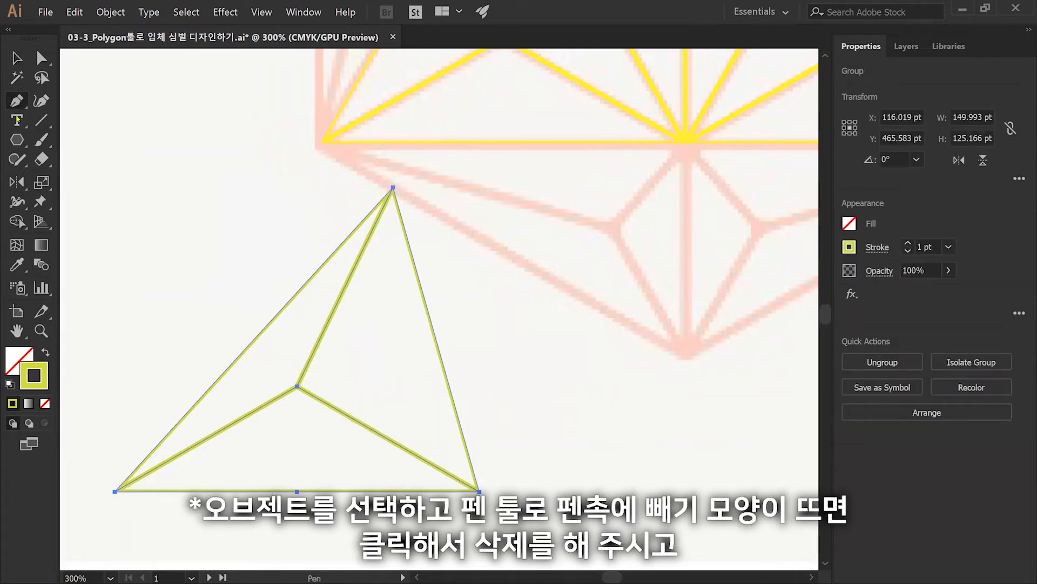
pyautogui.click(298, 491)
# Move the yellow-green group's three corners and inner junction onto the vertices of the reference's lower-left outer section
pyautogui.press('a')
pyautogui.moveTo(378, 174); pyautogui.dragTo(412, 204)
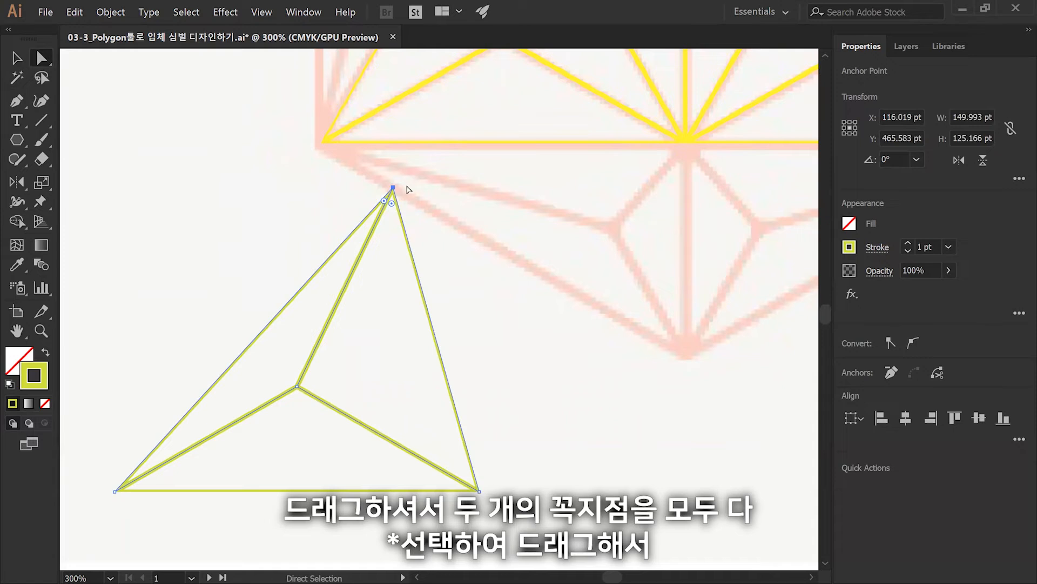
pyautogui.moveTo(393, 190); pyautogui.dragTo(320, 143)
pyautogui.moveTo(503, 473); pyautogui.dragTo(685, 144)
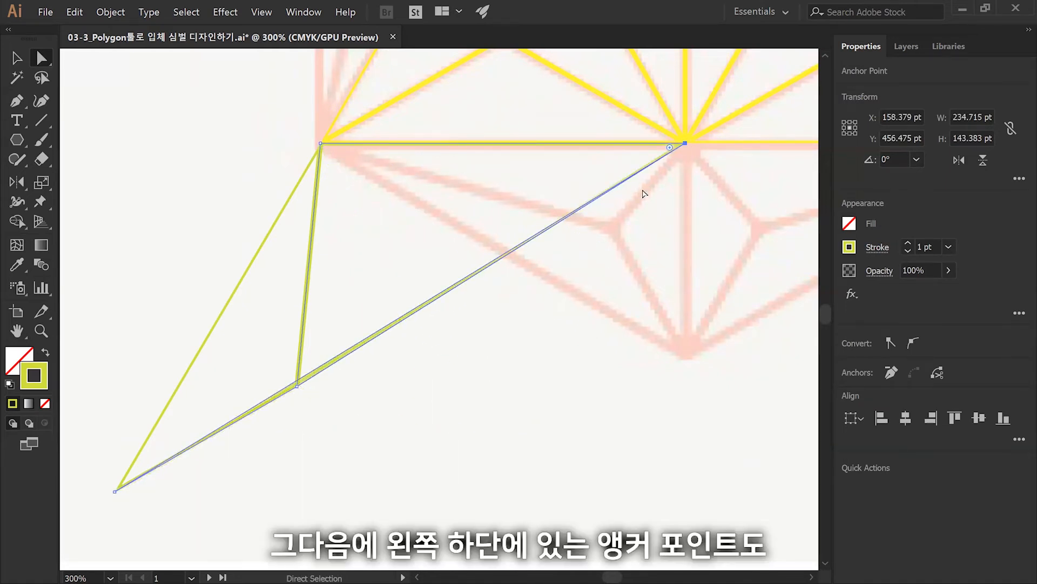
pyautogui.moveTo(100, 472); pyautogui.dragTo(688, 356)
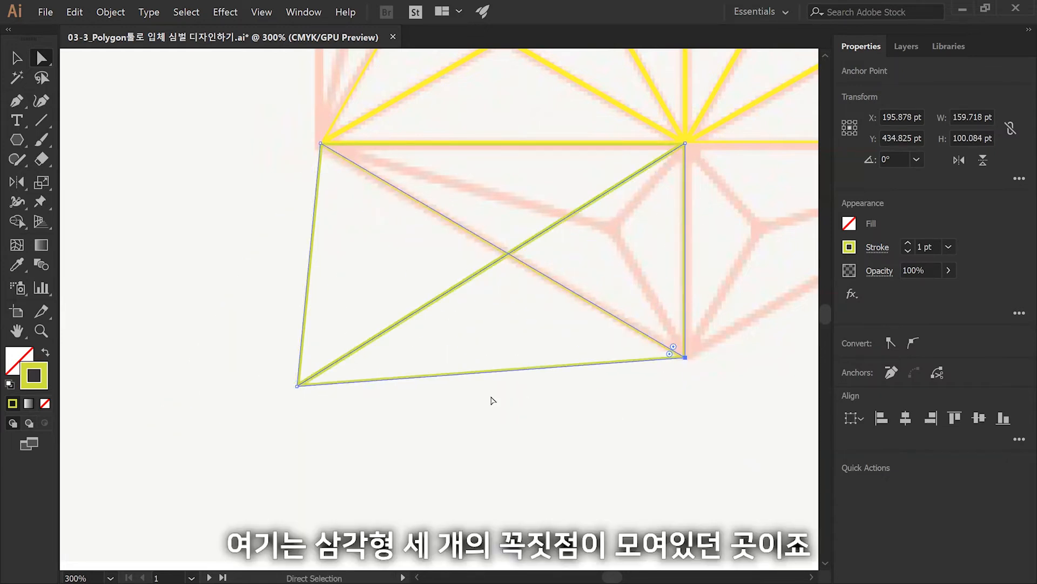
pyautogui.moveTo(270, 365); pyautogui.dragTo(317, 404)
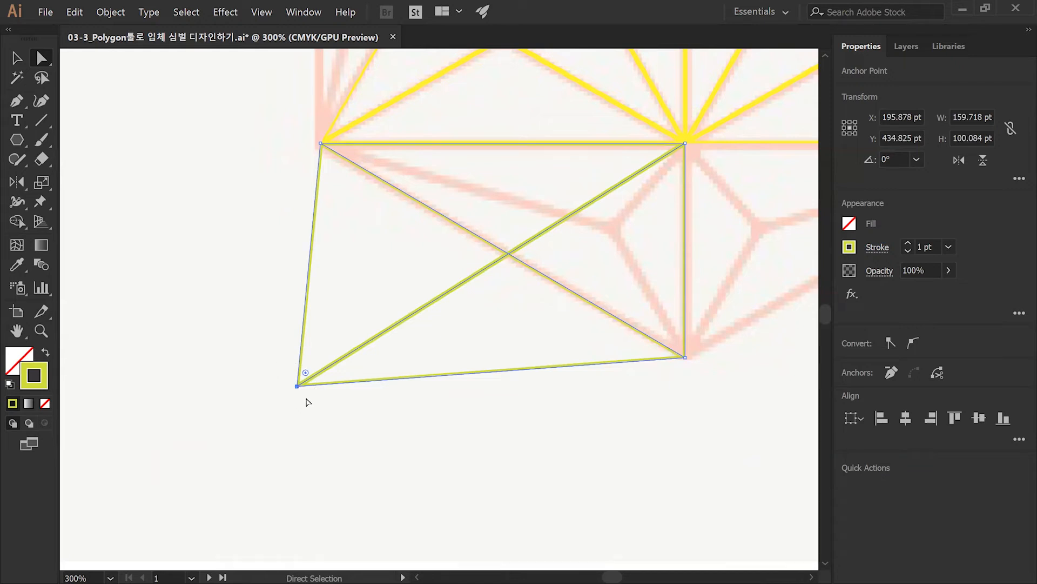
pyautogui.moveTo(296, 387); pyautogui.dragTo(610, 226)
pyautogui.press('v')
pyautogui.click(278, 213)
# Reflect a copy of the yellow-green group across the vertical axis along its inner edge to cover the lower-right reference section
pyautogui.scroll(3, 289, 365)
pyautogui.hscroll(5, 290, 366)
pyautogui.moveTo(448, 448); pyautogui.dragTo(313, 317)
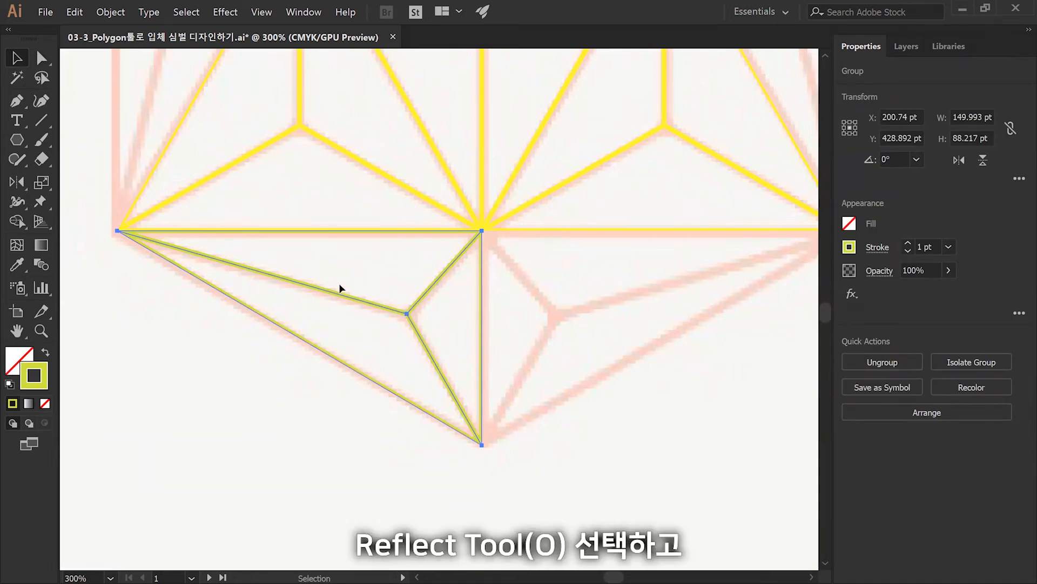
pyautogui.press('o')
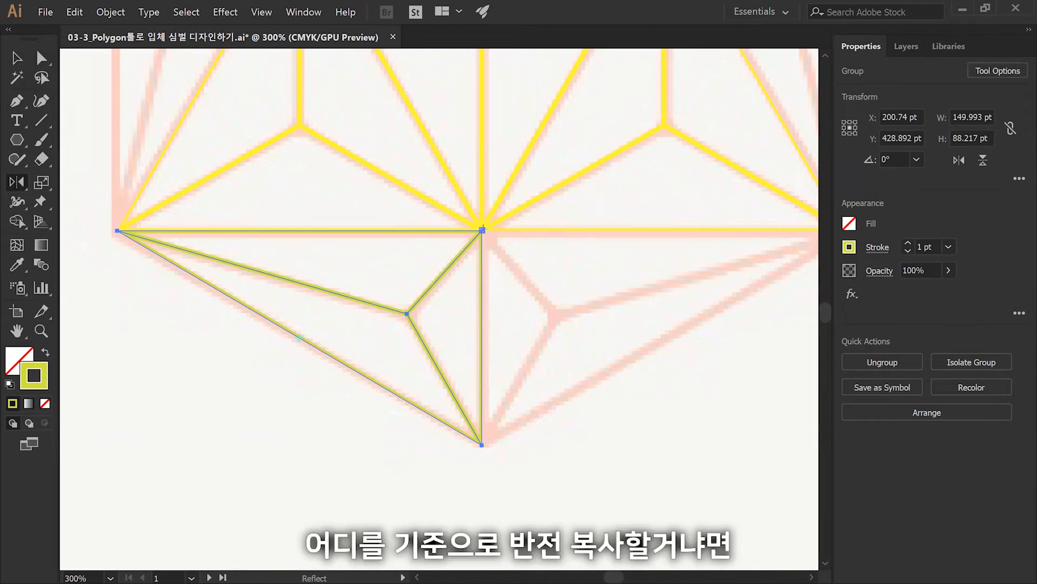
pyautogui.press('ctrl')
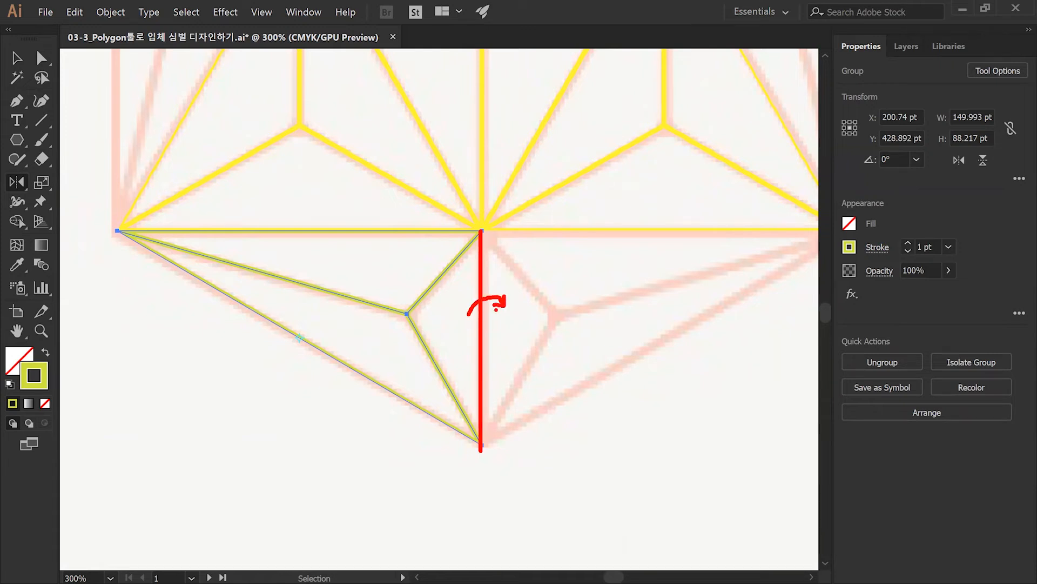
pyautogui.keyDown('alt'); pyautogui.click(481, 310); pyautogui.keyUp('alt')
pyautogui.click(664, 281)
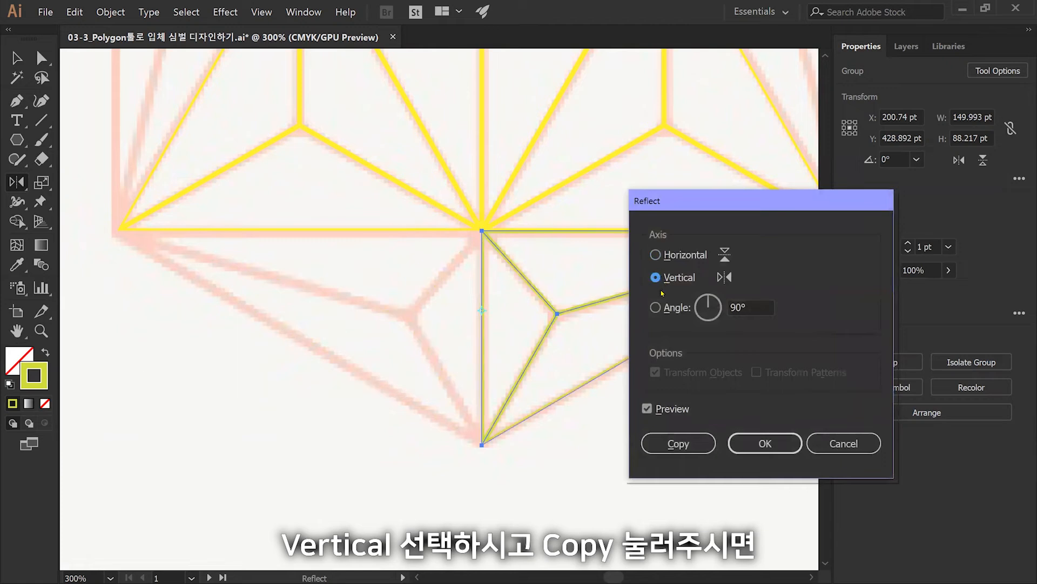
pyautogui.click(678, 443)
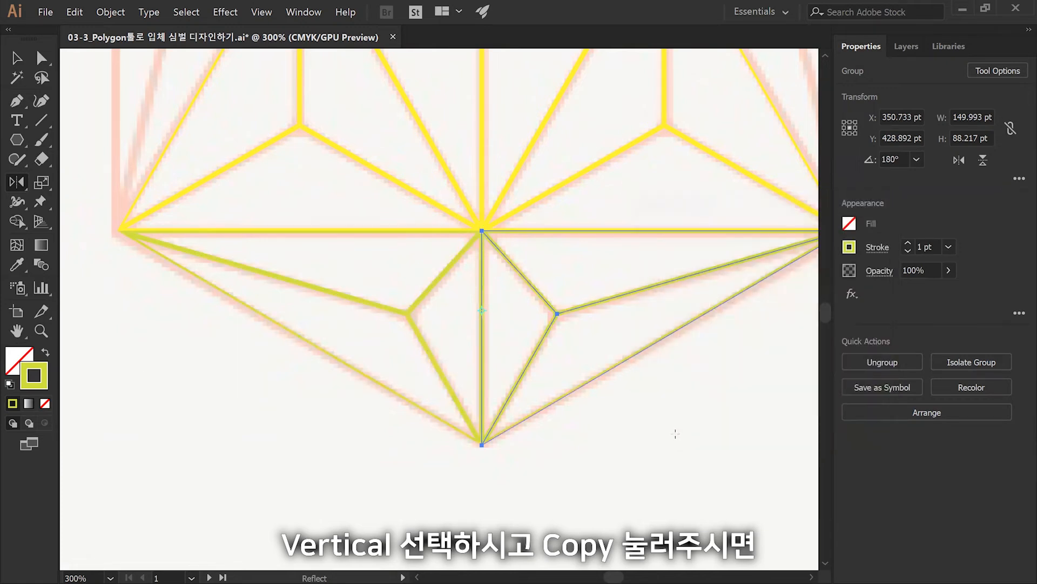
pyautogui.press('v')
pyautogui.click(664, 423)
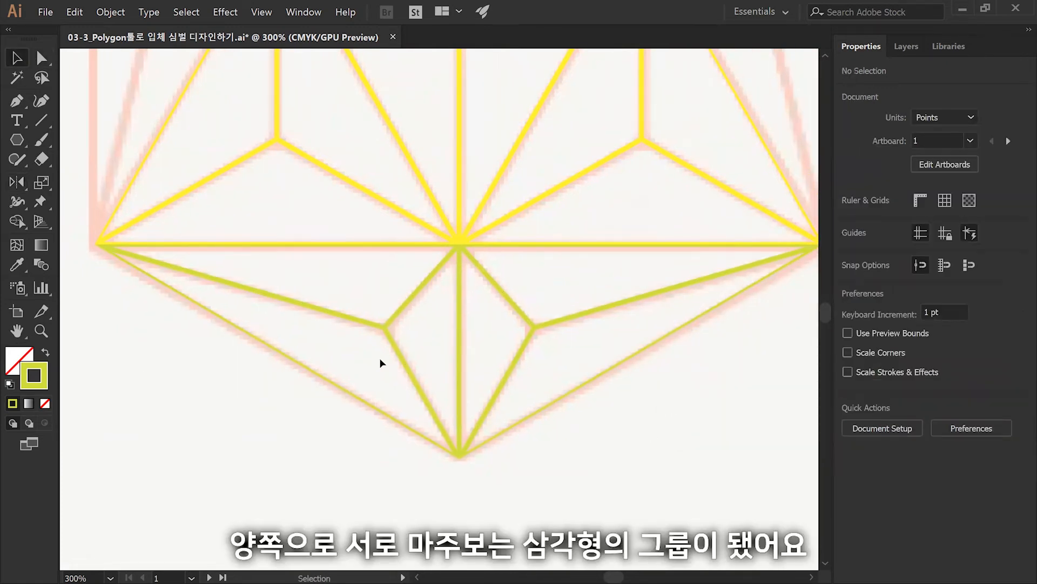
# Change the stroke colour of both yellow-green groups below the yellow triangle to red
pyautogui.moveTo(597, 400); pyautogui.dragTo(381, 323)
pyautogui.click(849, 247)
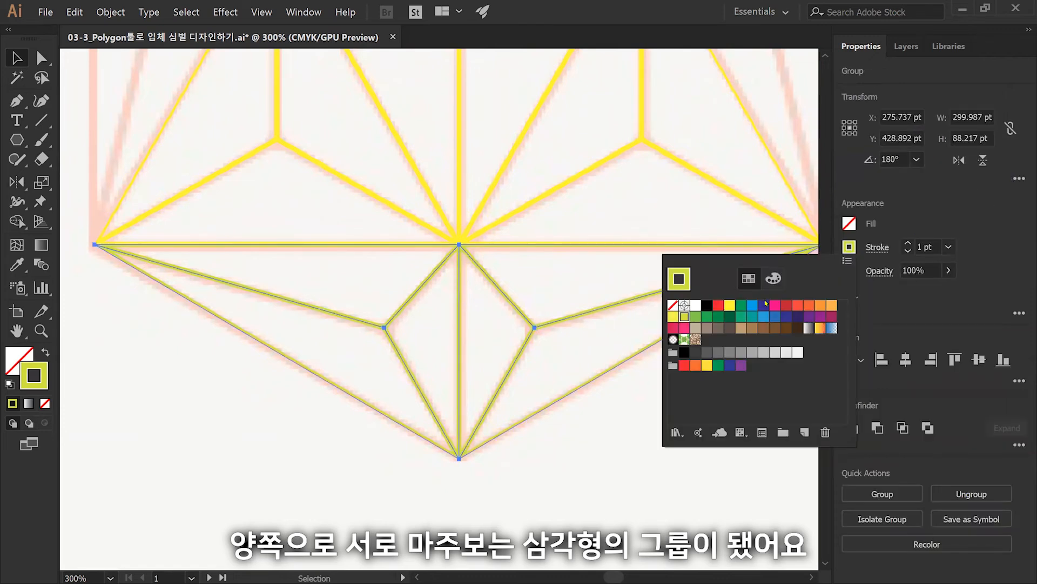
pyautogui.click(724, 312)
pyautogui.press('Escape')
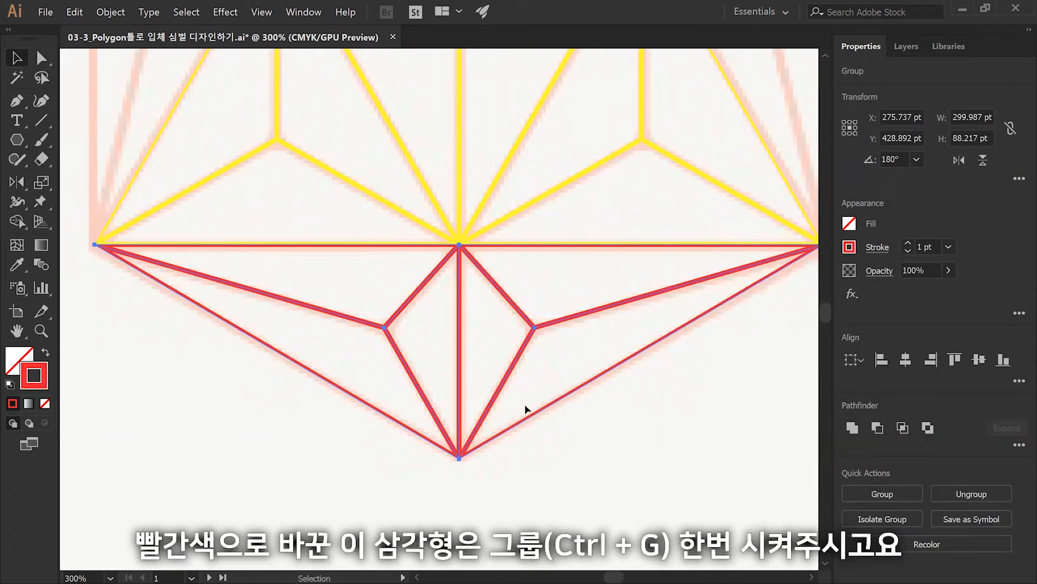
# Rotate a copy of the red groups 120° about the large yellow triangle's centre and repeat the transformation for the remaining outer side
pyautogui.scroll(-2, 526, 378)
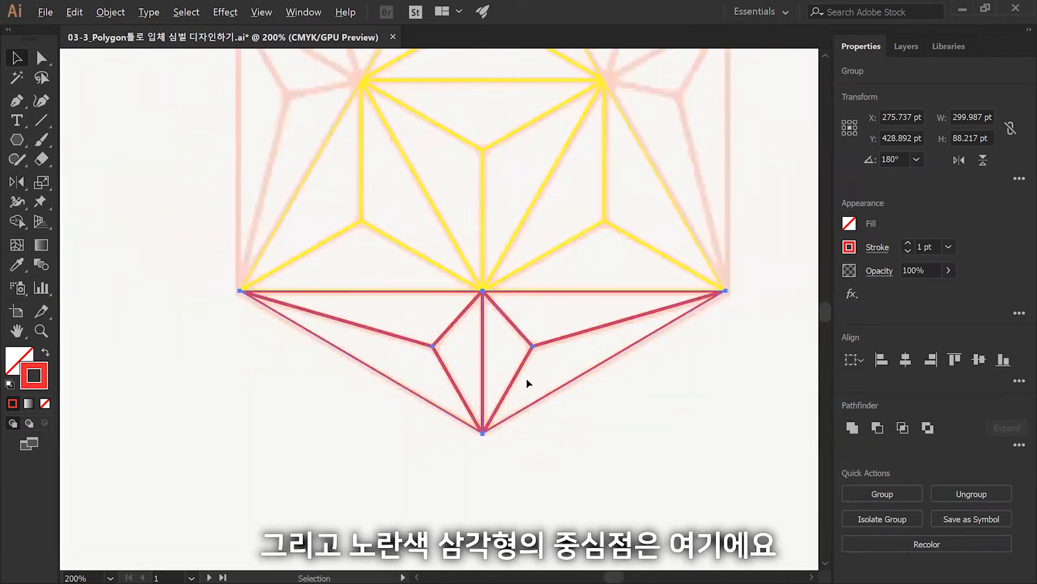
pyautogui.press('a')
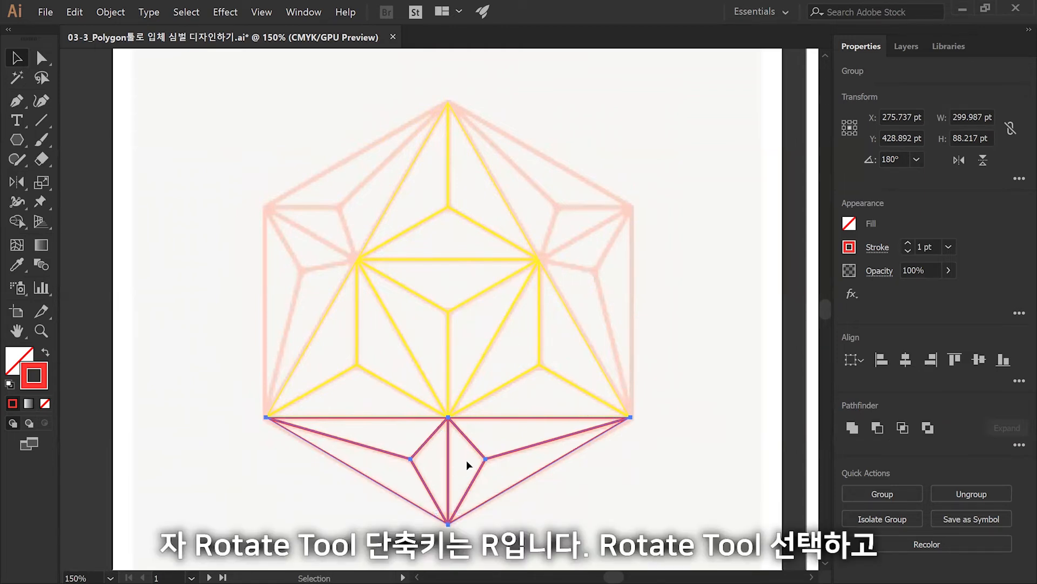
pyautogui.press('r')
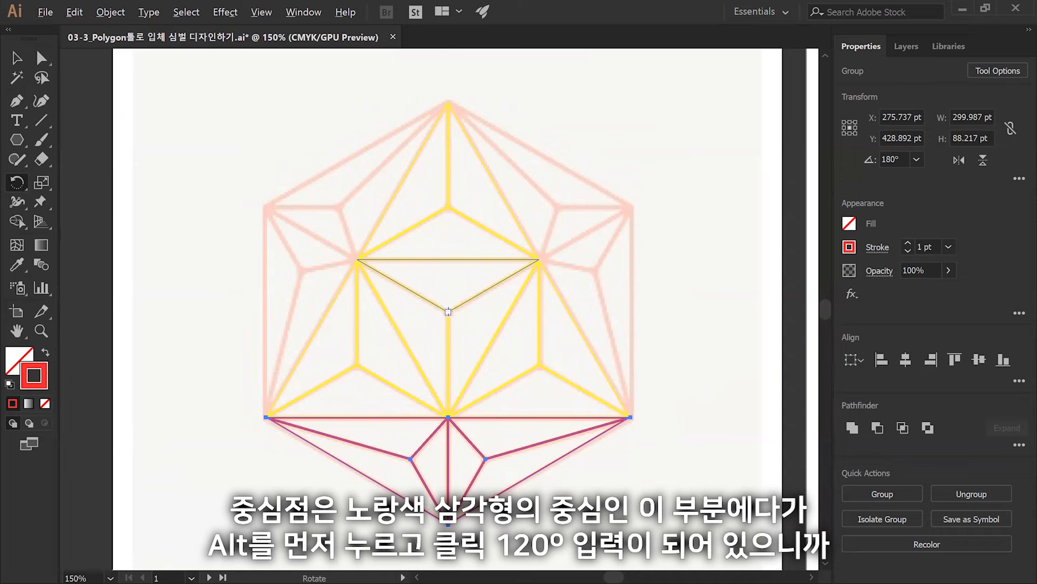
pyautogui.keyDown('alt'); pyautogui.click(448, 311); pyautogui.keyUp('alt')
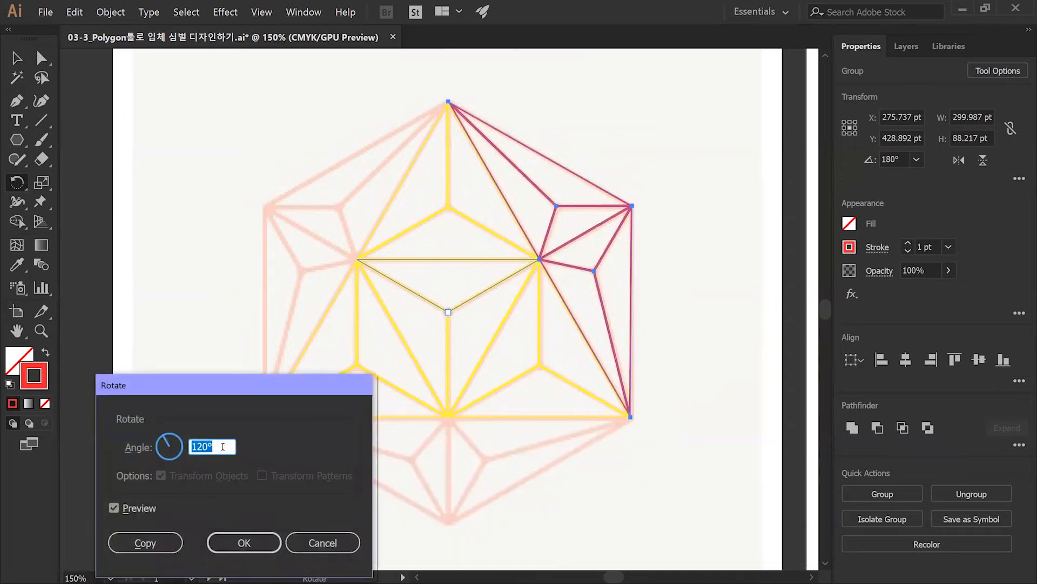
pyautogui.press('Tab')
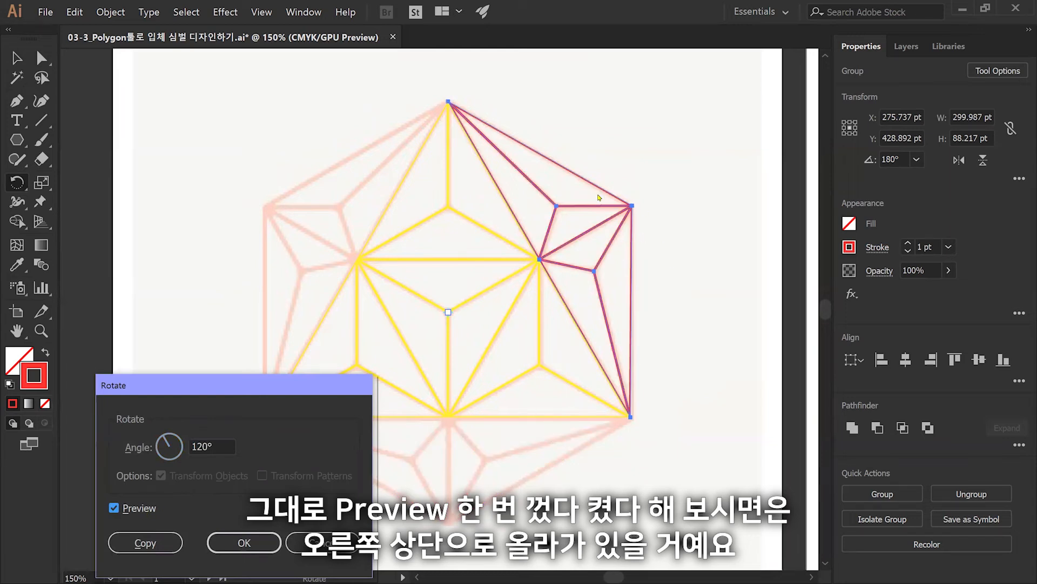
pyautogui.click(145, 542)
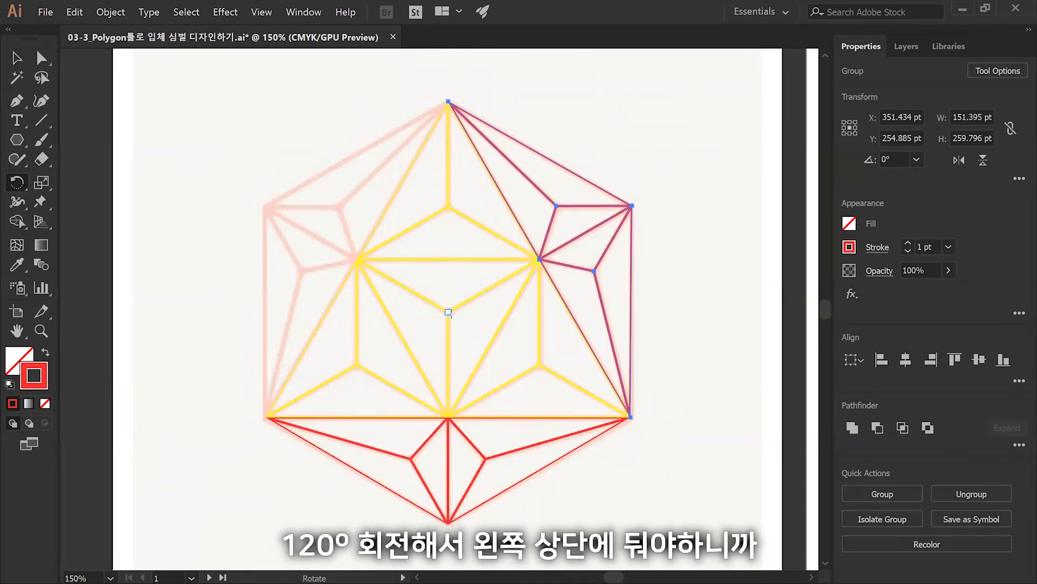
pyautogui.hotkey('ctrl', 'd')
pyautogui.press('v')
pyautogui.click(328, 259)
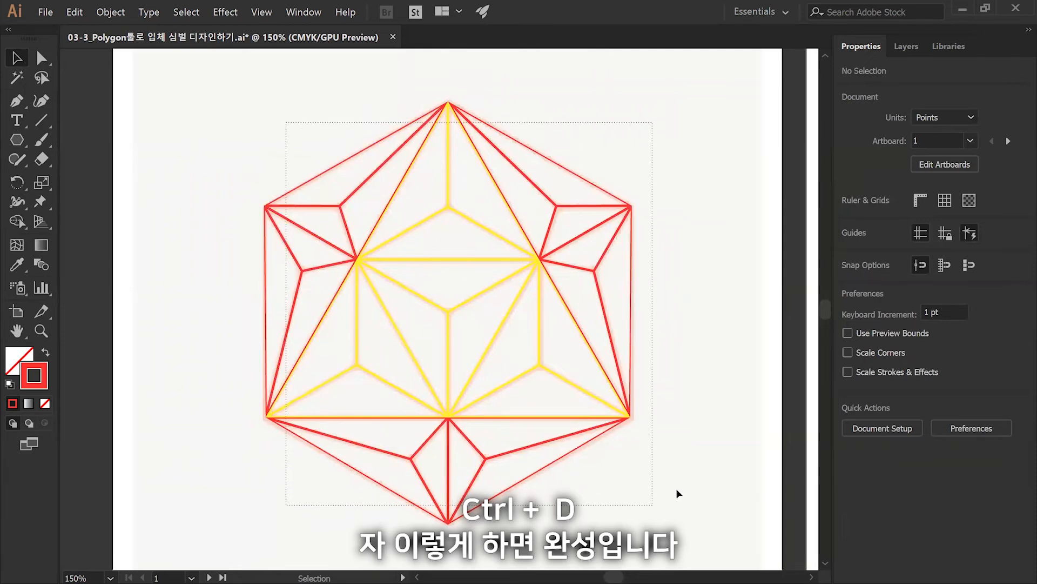
# Group the whole traced symbol and place one instance on each of the two blank artboards beside the reference
pyautogui.hotkey('ctrl', 'a')
pyautogui.hotkey('ctrl', 'g')
pyautogui.hotkey('ctrl', '-')
pyautogui.moveTo(686, 451); pyautogui.dragTo(508, 376)
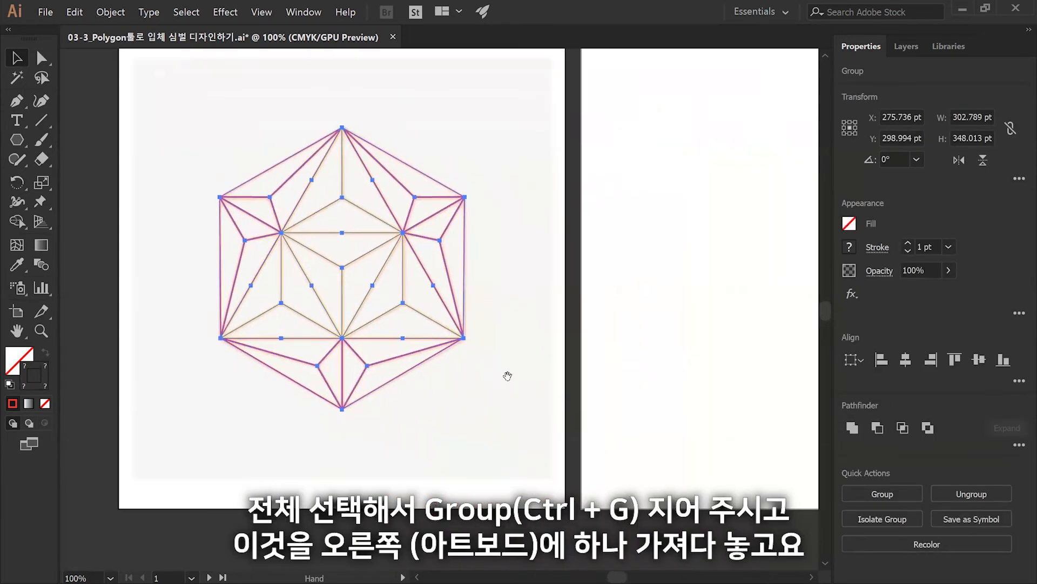
pyautogui.hotkey('ctrl', '-')
pyautogui.moveTo(203, 299); pyautogui.dragTo(639, 295)
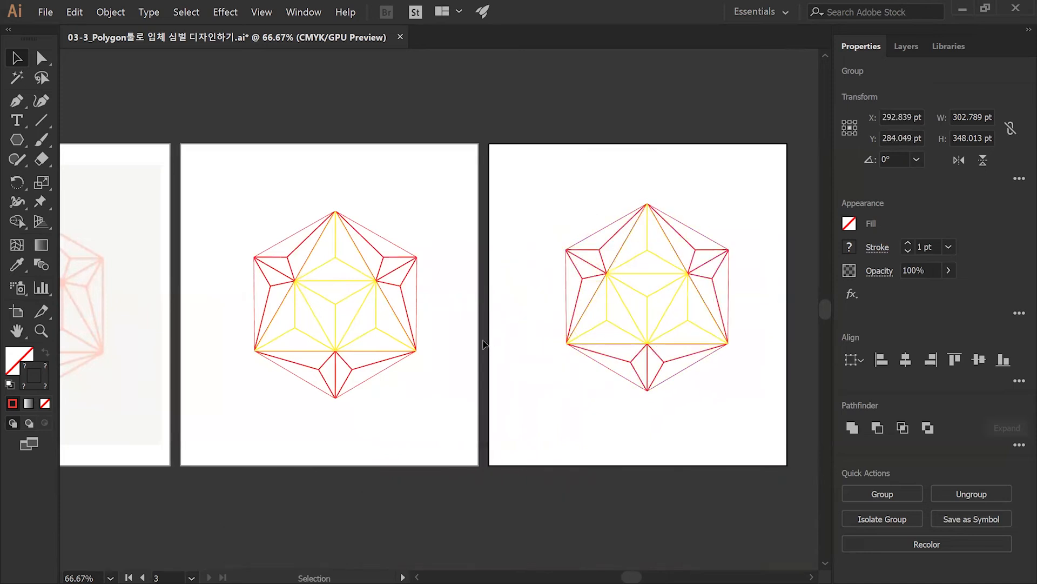
pyautogui.click(378, 422)
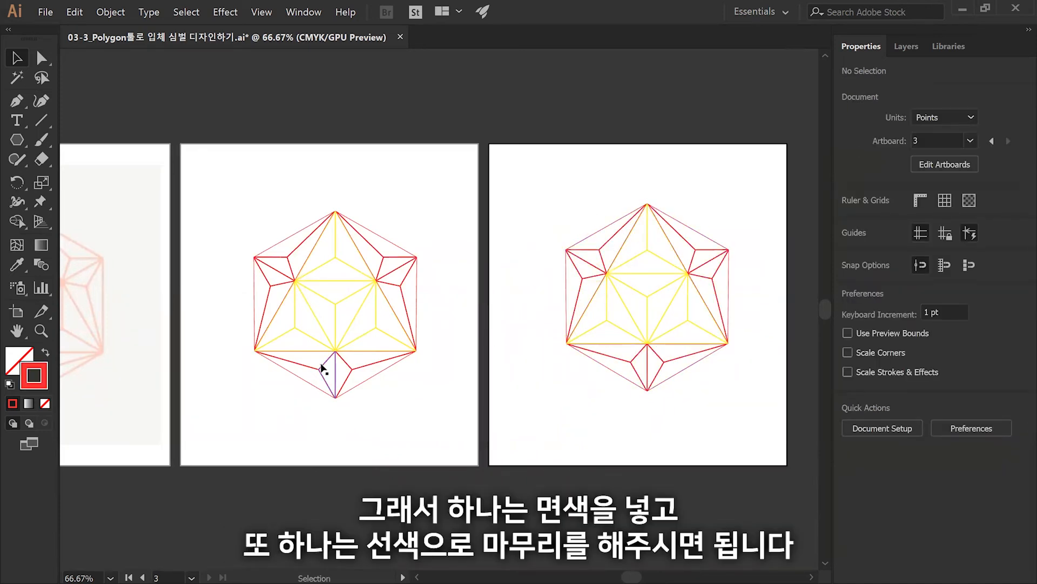
# Set the stroke colour of the whole symbol on artboard 2 to dark grey #232323
pyautogui.scroll(1, 258, 395)
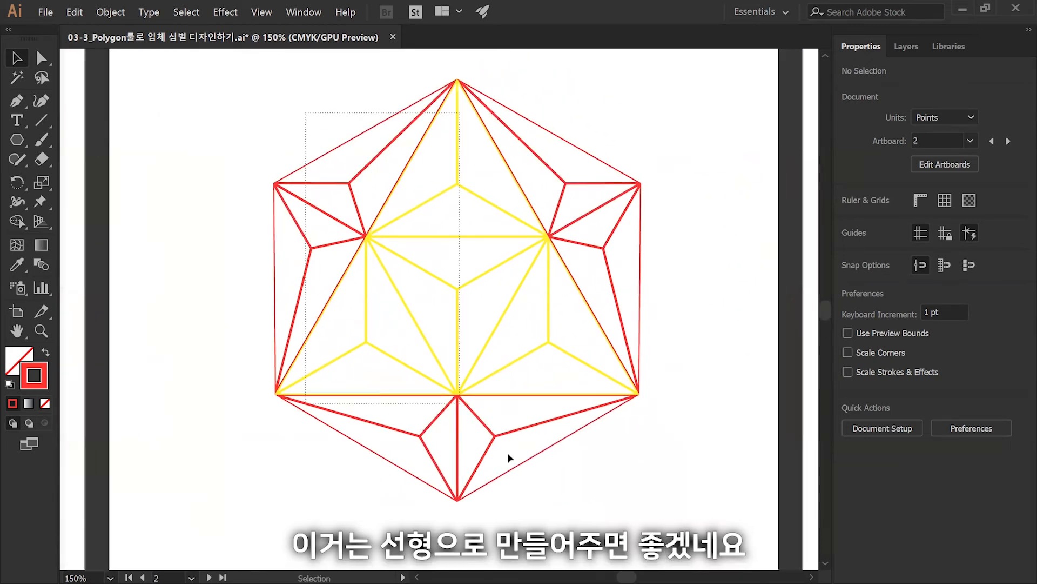
pyautogui.hotkey('ctrl', 'a')
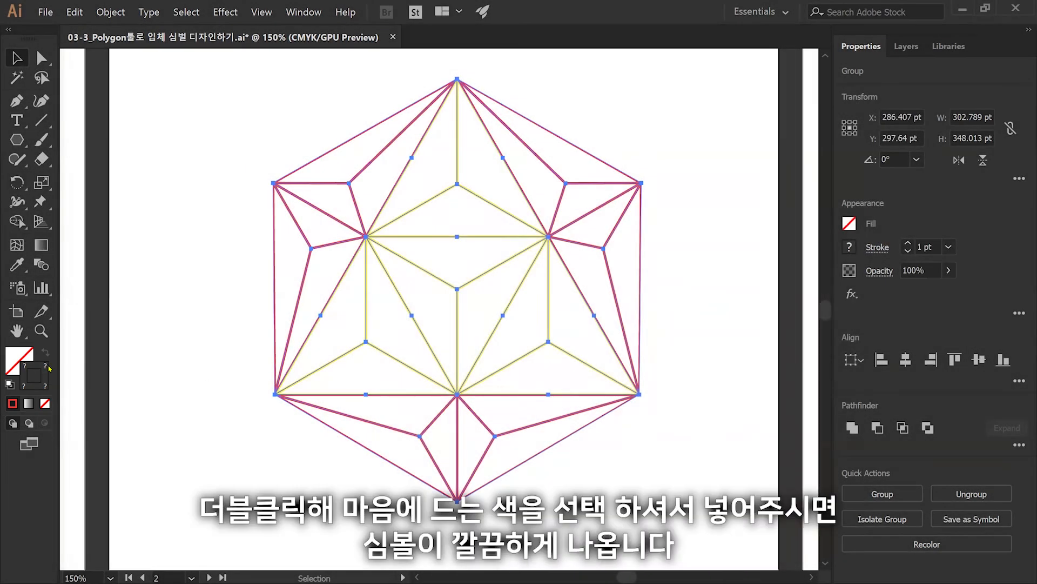
pyautogui.doubleClick(36, 378)
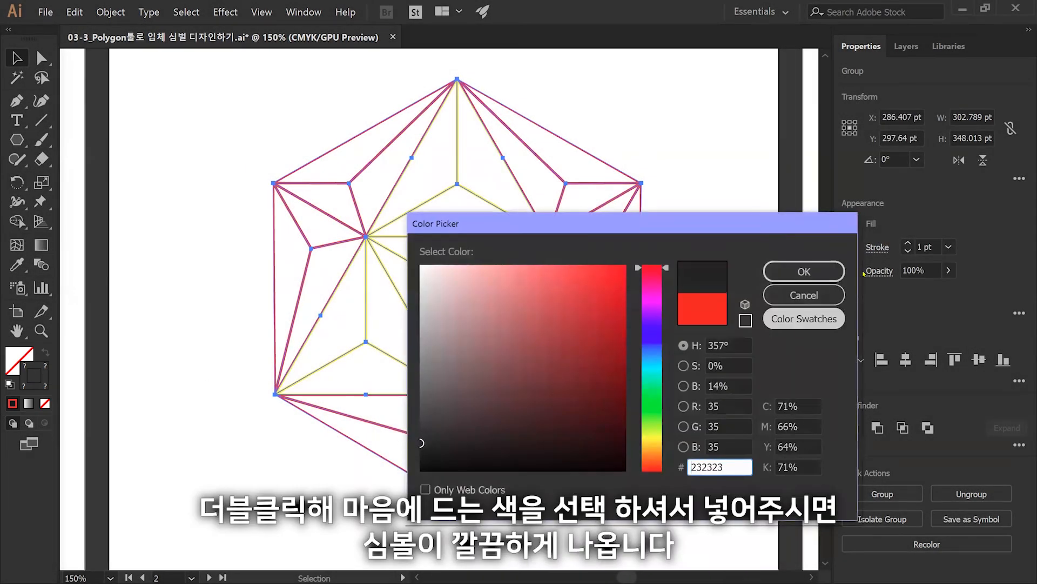
pyautogui.click(803, 271)
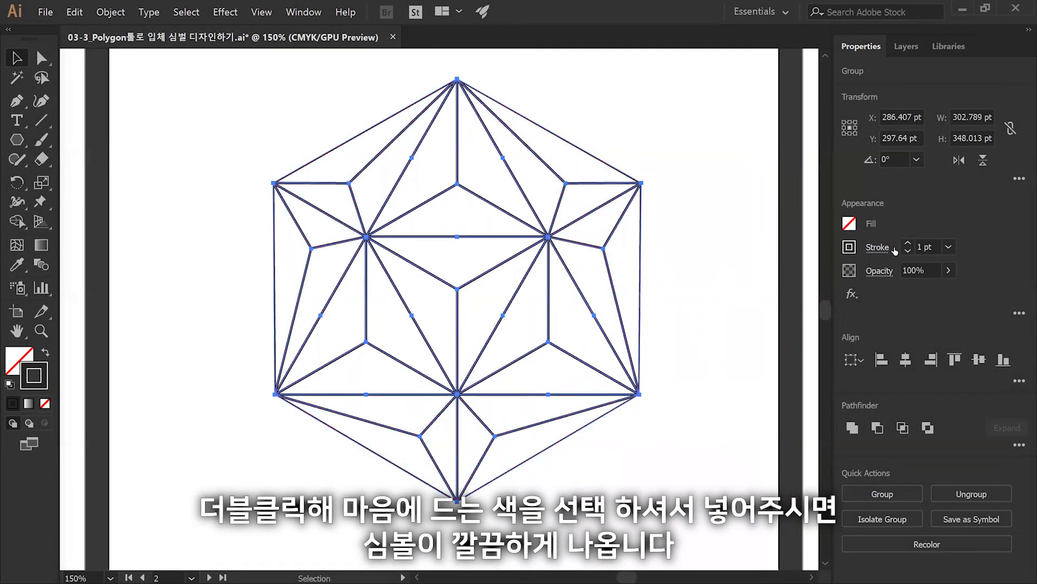
pyautogui.click(508, 183)
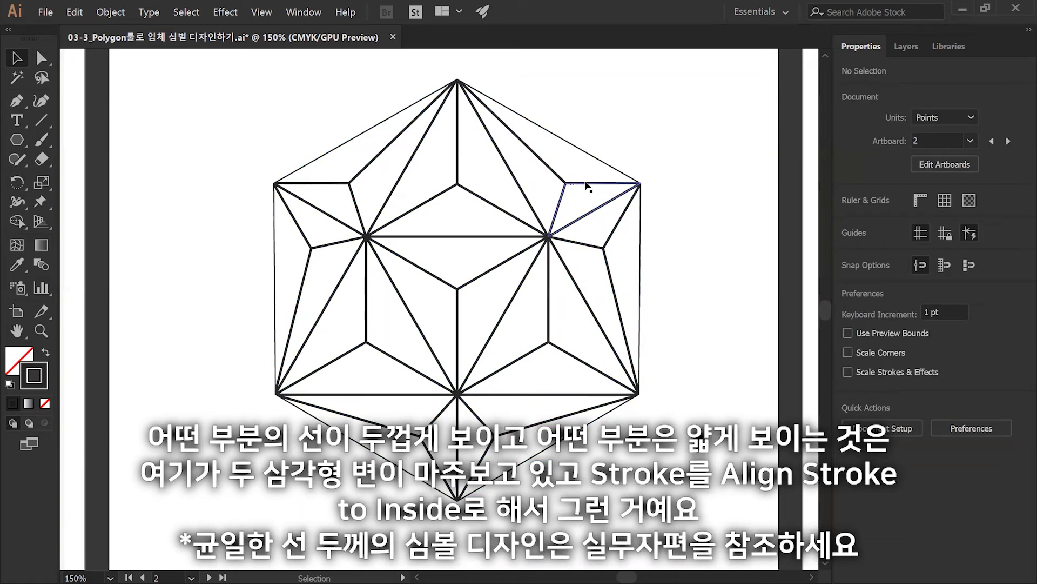
# Open the stroke options of the dark grey symbol group to examine its stroke alignment
pyautogui.click(465, 311)
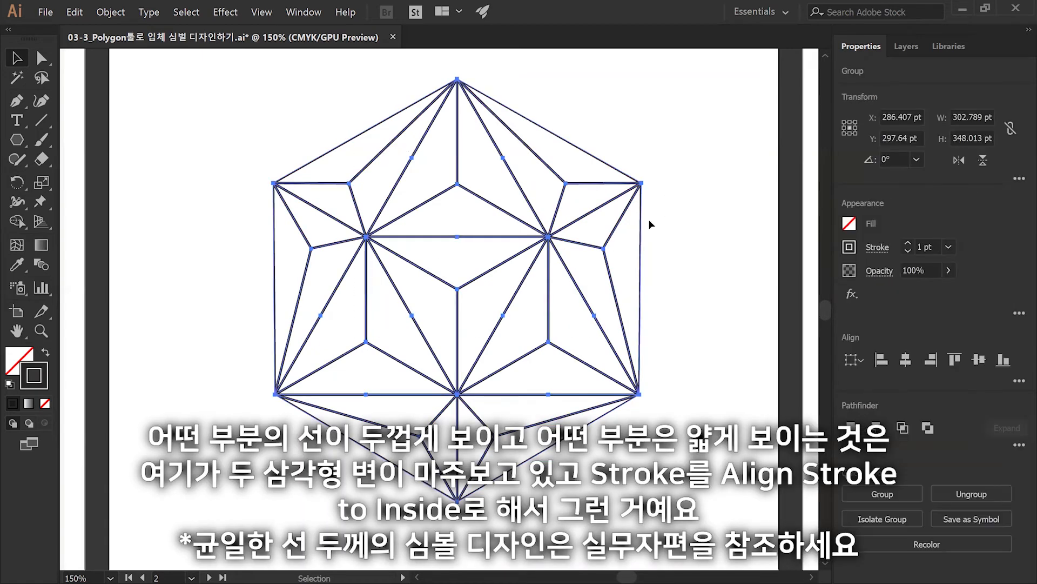
pyautogui.hotkey('ctrl', 'h')
pyautogui.click(665, 218)
pyautogui.press('a')
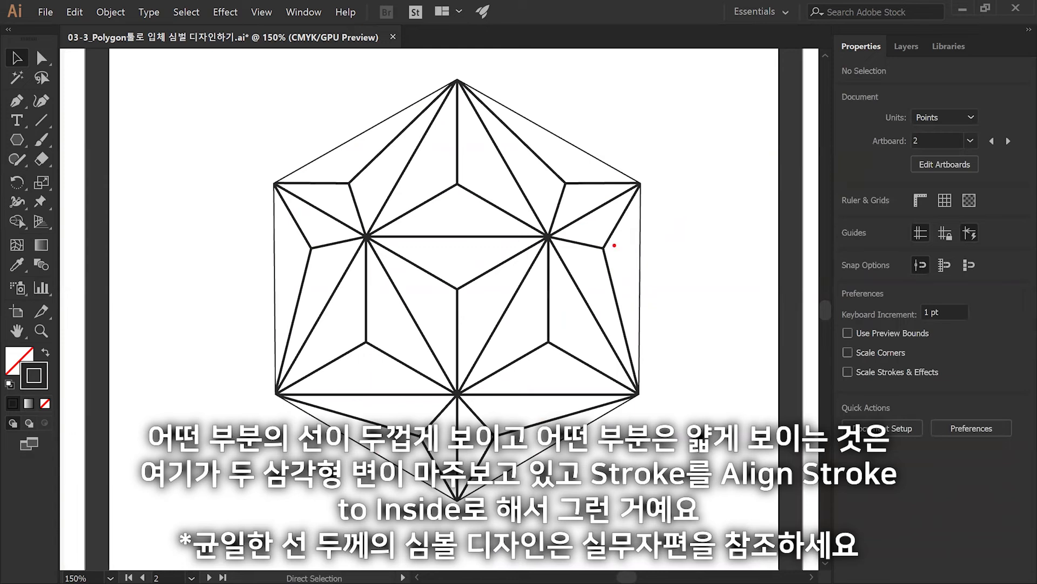
pyautogui.press('v')
pyautogui.click(292, 336)
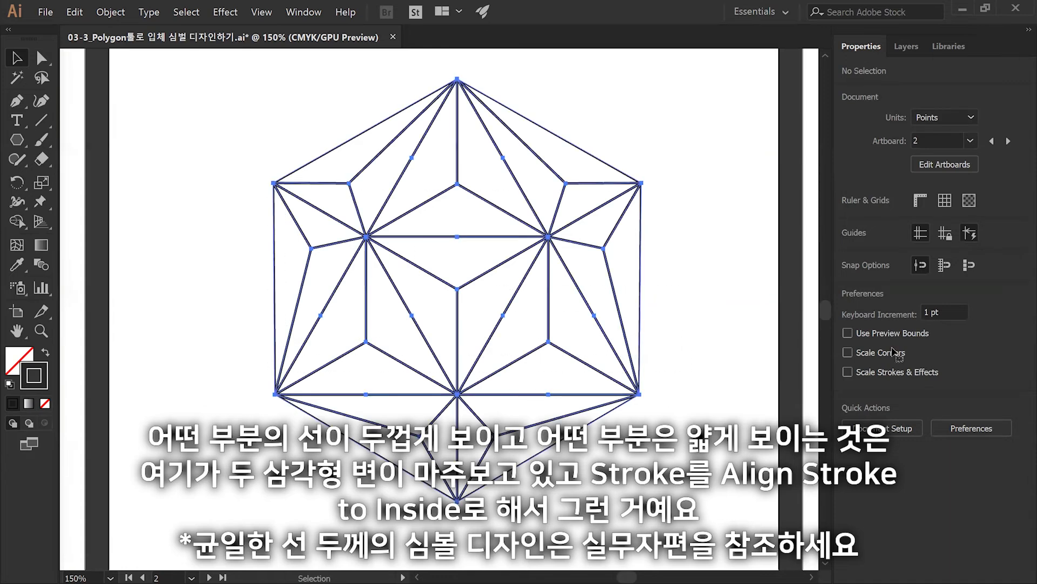
pyautogui.click(878, 247)
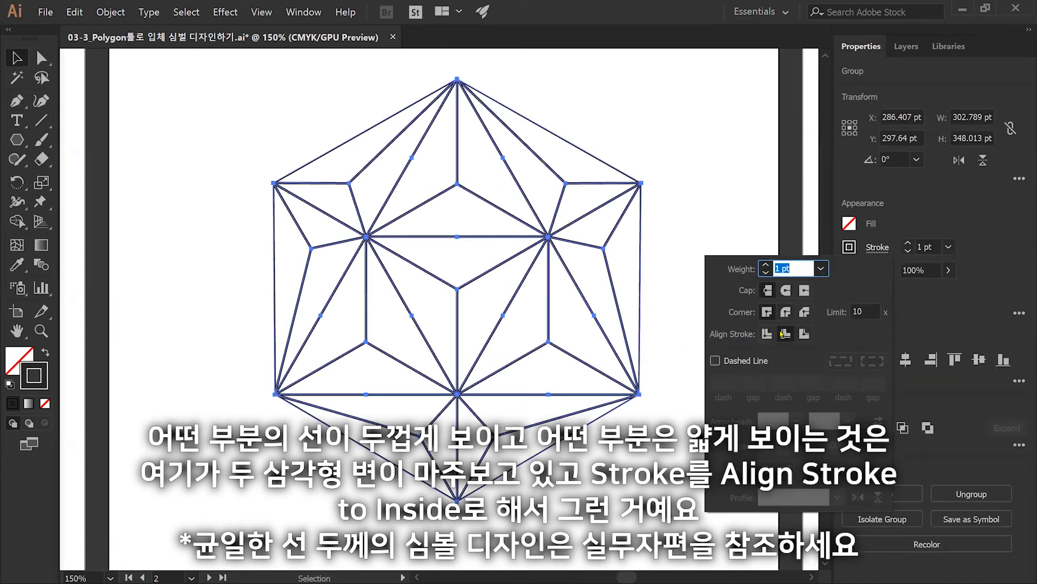
# Draw a filled grey rectangle about 29 × 33 pt in the empty area above and left of the symbol on artboard 3
pyautogui.click(588, 446)
pyautogui.moveTo(606, 378); pyautogui.dragTo(562, 383)
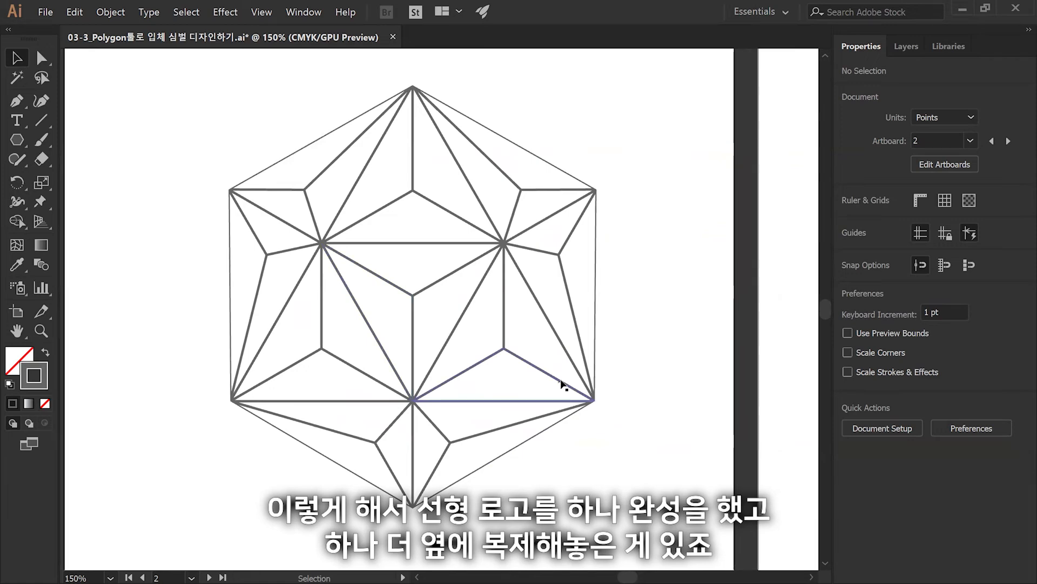
pyautogui.moveTo(741, 364); pyautogui.dragTo(267, 374)
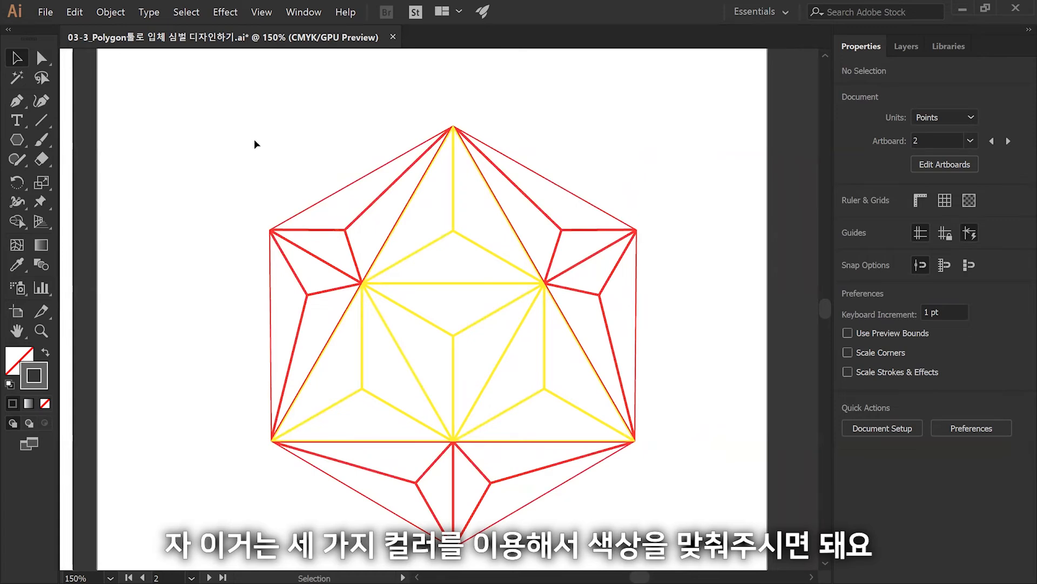
pyautogui.moveTo(16, 139); pyautogui.dragTo(115, 145)
pyautogui.scroll(1, 131, 110)
pyautogui.moveTo(172, 126); pyautogui.dragTo(218, 180)
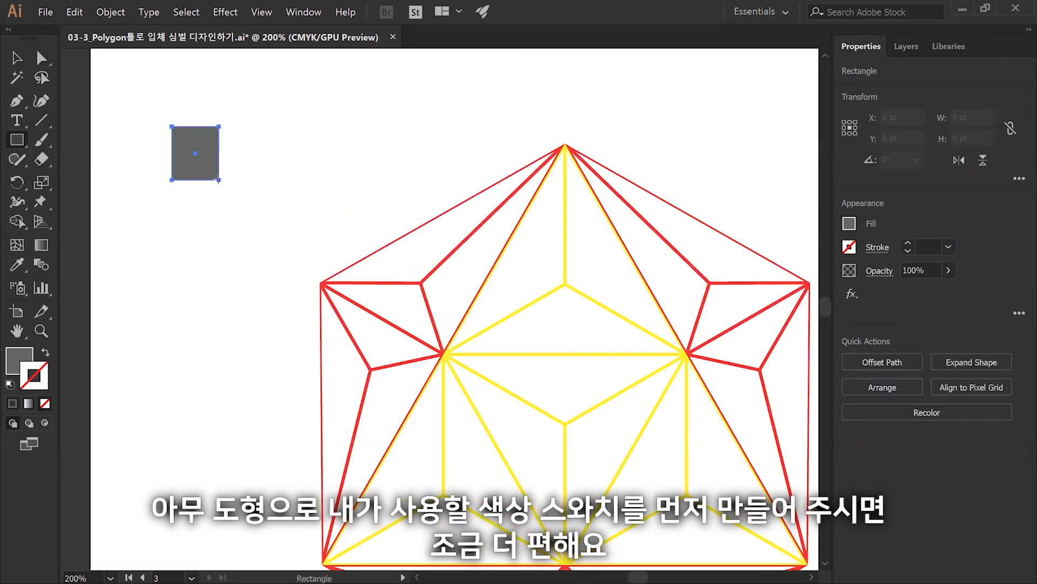
# Duplicate the grey rectangle twice to its right to make an evenly spaced row of three swatches
pyautogui.press('v')
pyautogui.click(266, 125)
pyautogui.click(210, 171)
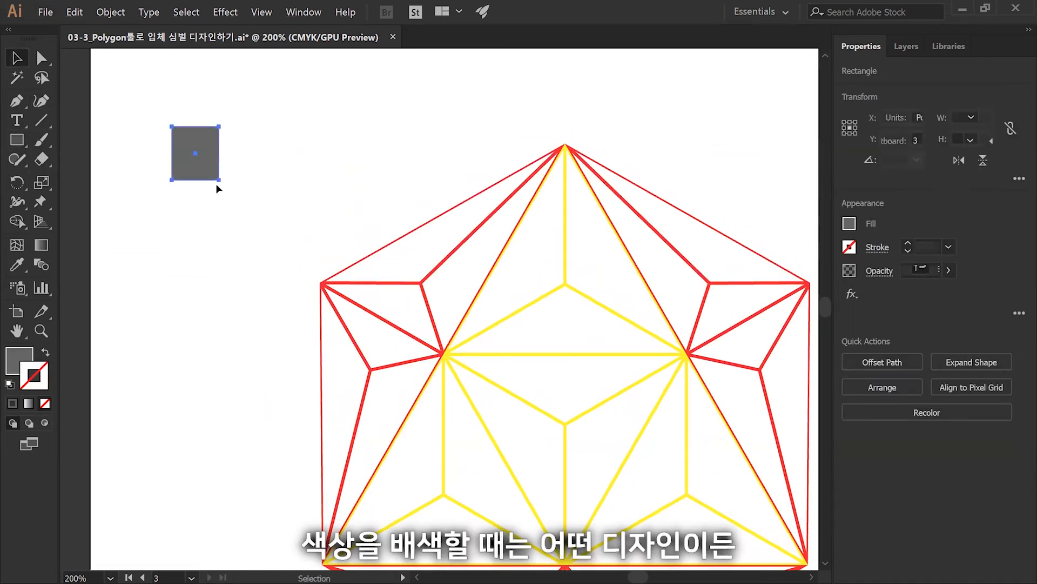
pyautogui.click(231, 171)
pyautogui.click(214, 176)
pyautogui.moveTo(214, 176); pyautogui.dragTo(315, 175)
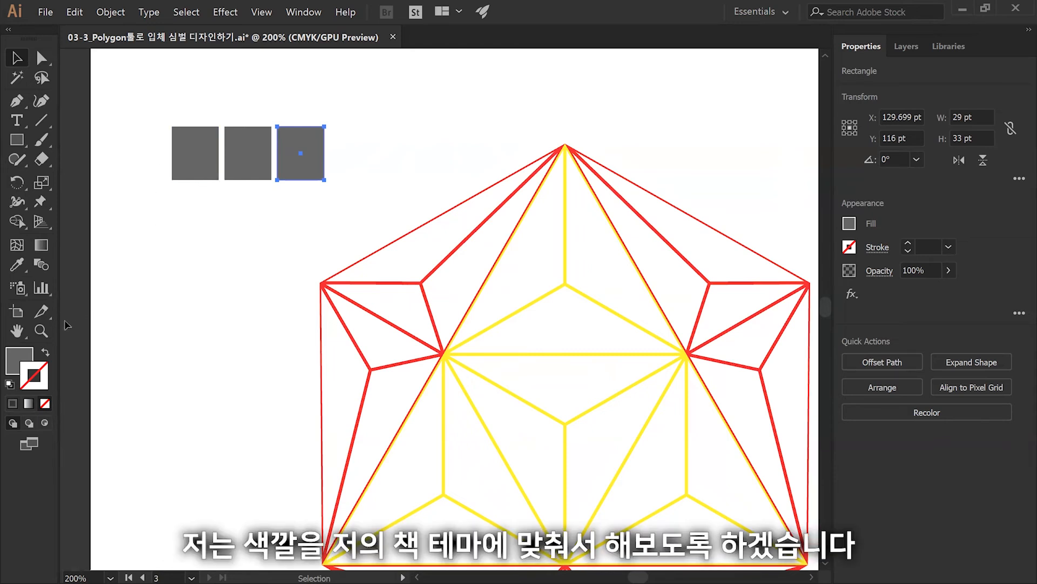
# Set the third rectangle's fill to light blue with C 20%, M 0%, Y 0%, K 0%
pyautogui.click(15, 362)
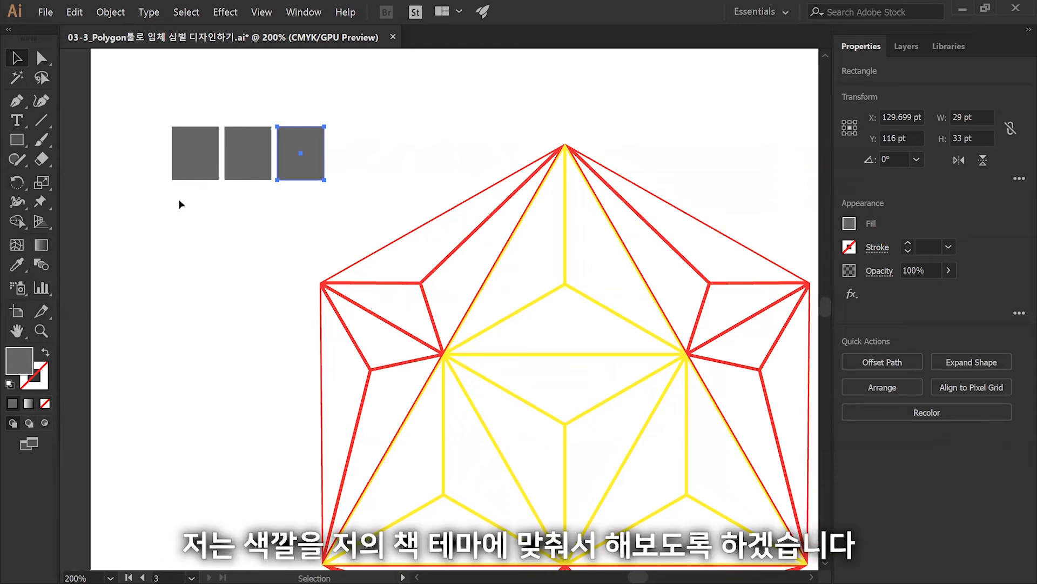
pyautogui.doubleClick(23, 363)
pyautogui.write('20')
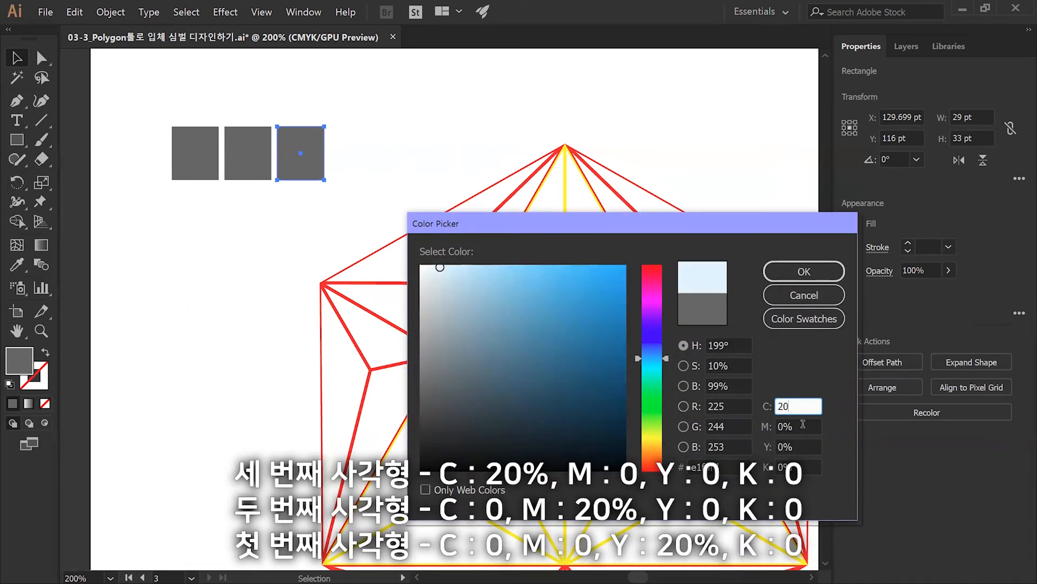
pyautogui.click(803, 424)
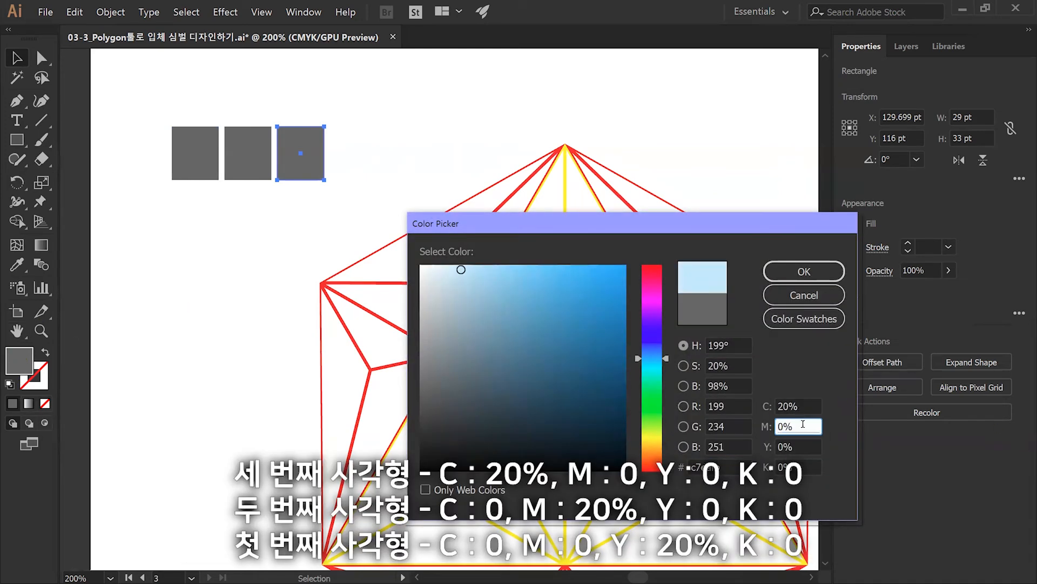
pyautogui.click(807, 409)
pyautogui.click(802, 427)
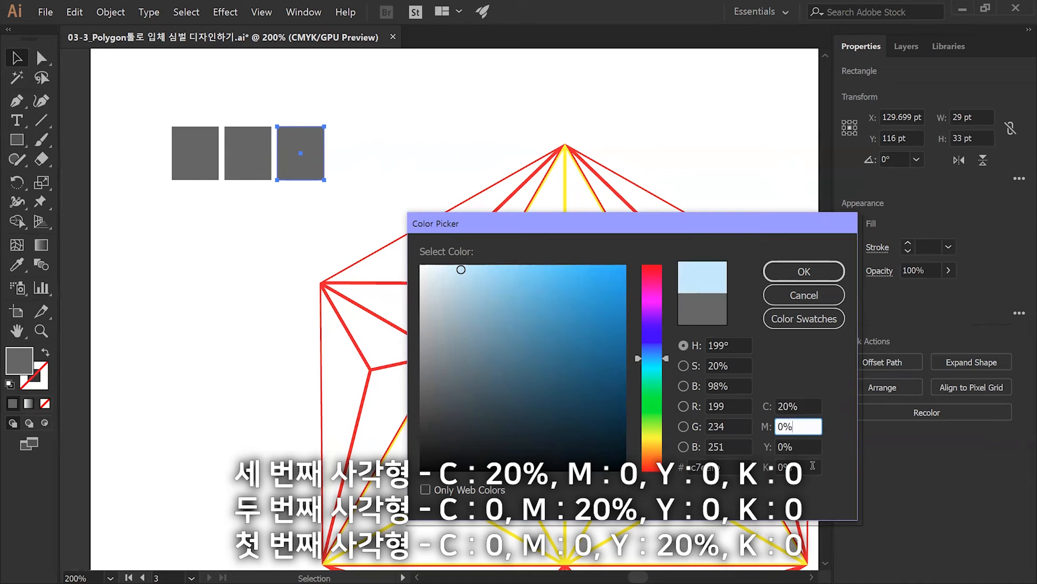
pyautogui.click(836, 274)
# Set the middle rectangle's fill to pink with C 0%, M 20%, Y 0%, K 0%
pyautogui.click(232, 162)
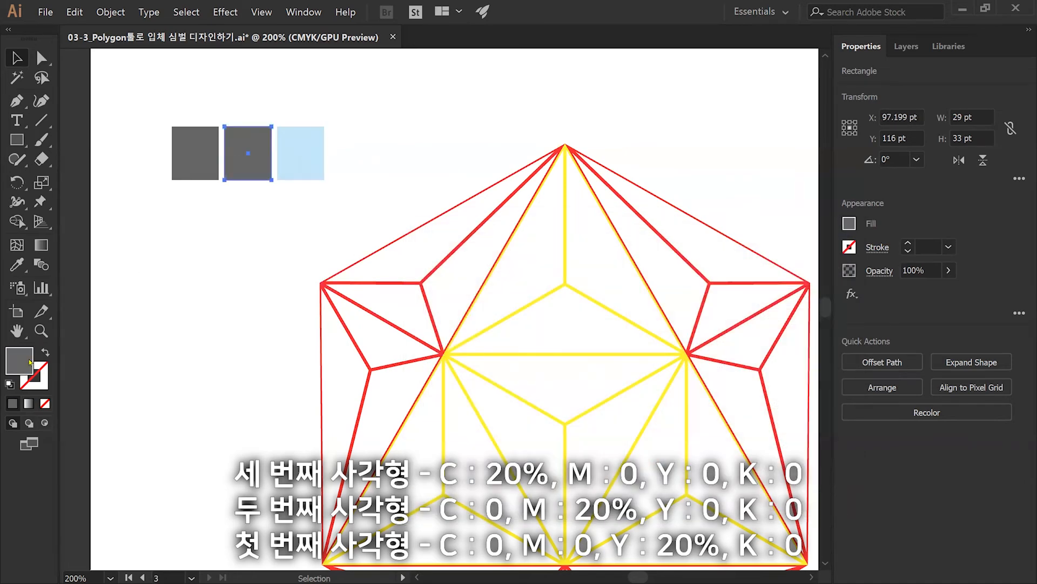
pyautogui.doubleClick(21, 360)
pyautogui.click(803, 405)
pyautogui.write('0')
pyautogui.press('Tab')
pyautogui.write('10')
pyautogui.press('Tab')
pyautogui.hotkey('shift', 'Tab')
pyautogui.write('20')
pyautogui.press('Tab')
pyautogui.write('0')
pyautogui.press('Tab')
pyautogui.write('0')
pyautogui.press('Return')
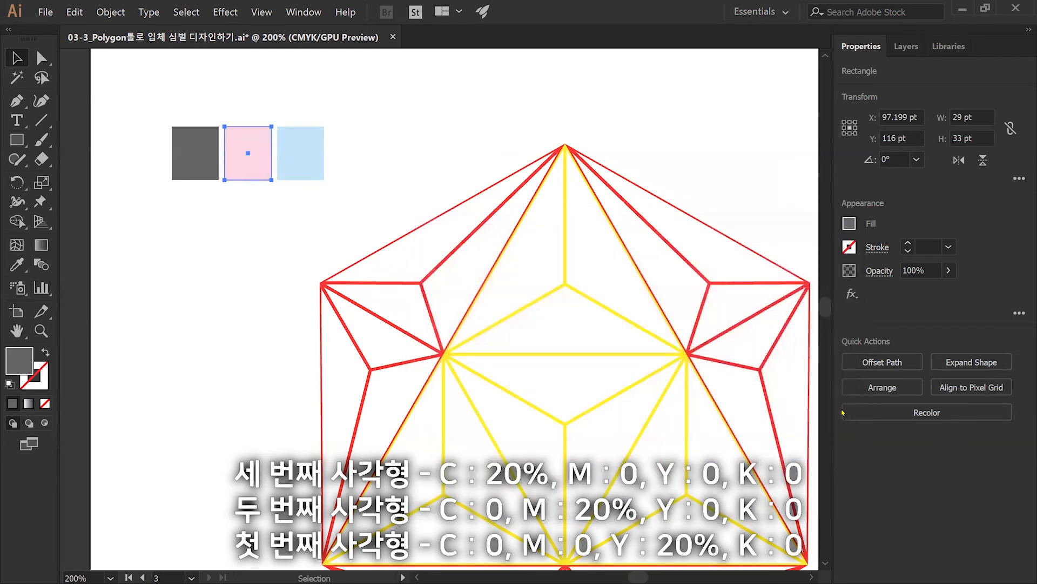
# Set the first rectangle's fill to pale yellow with C 0%, M 0%, Y 20%, K 0%
pyautogui.click(195, 186)
pyautogui.click(205, 171)
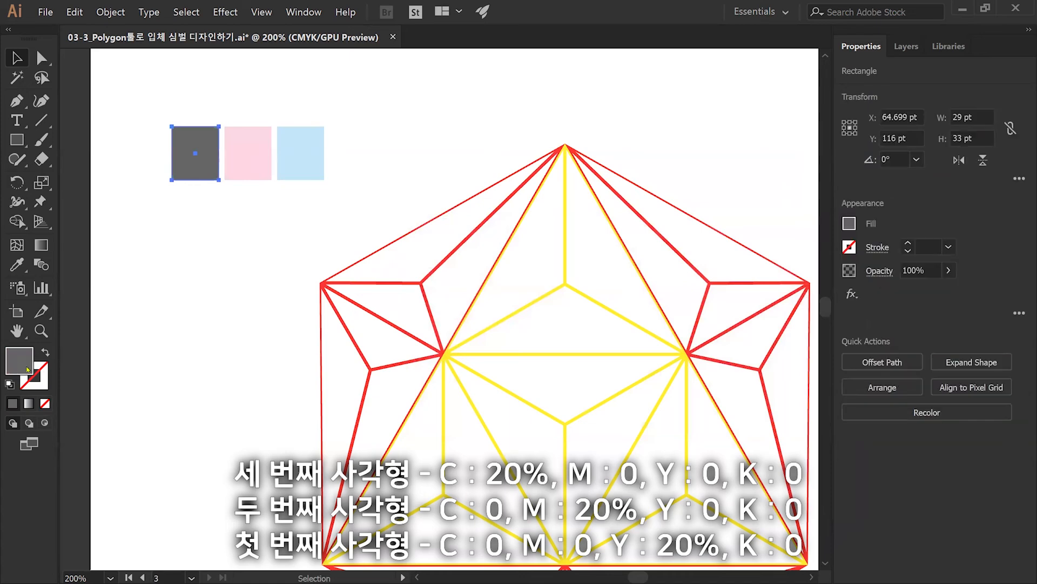
pyautogui.doubleClick(18, 360)
pyautogui.click(802, 403)
pyautogui.write('0')
pyautogui.press('Tab')
pyautogui.write('0')
pyautogui.press('Tab')
pyautogui.write('0')
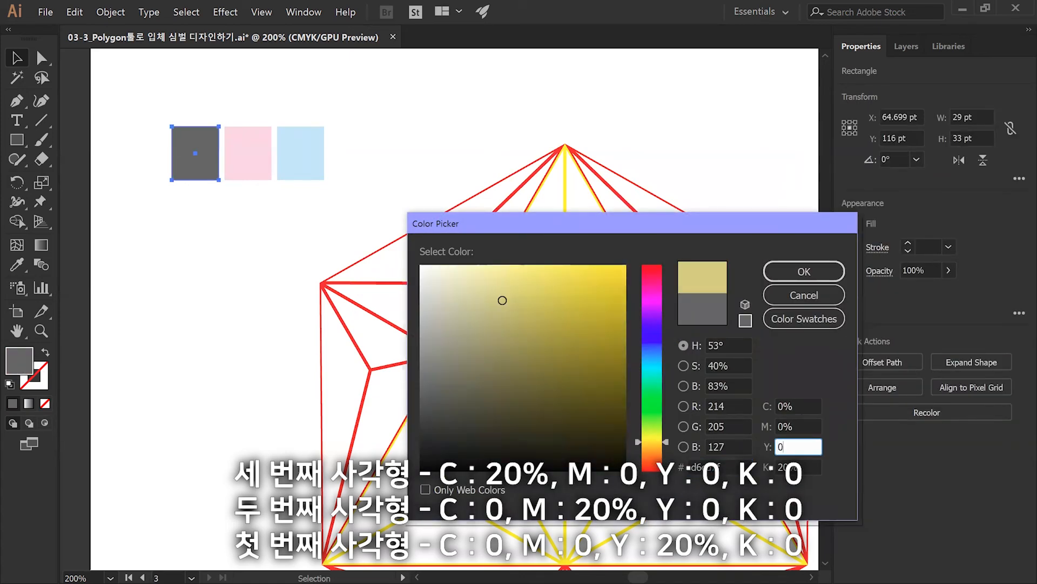
pyautogui.write('0')
pyautogui.press('Tab')
pyautogui.write('0')
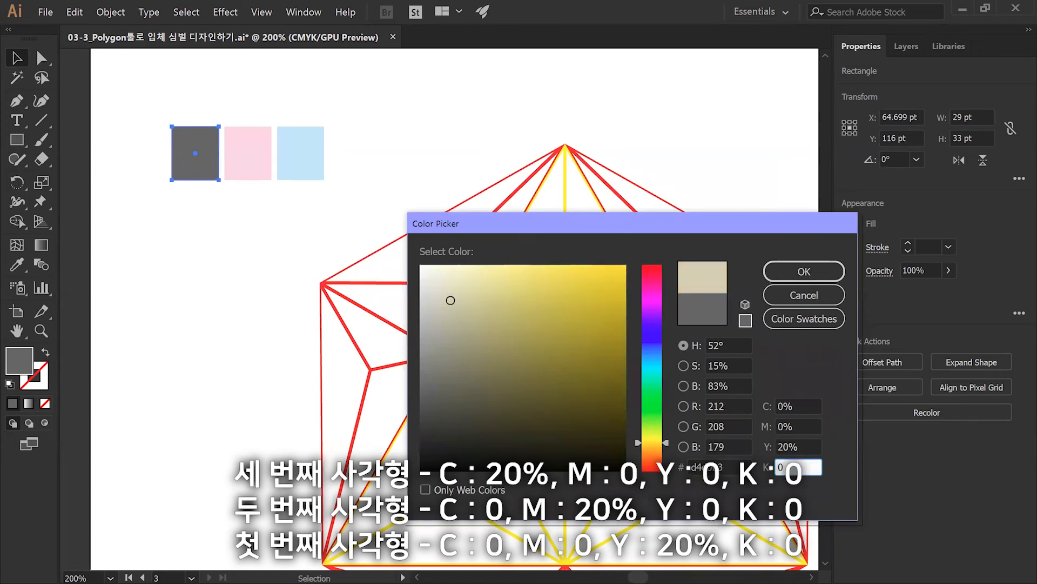
pyautogui.press('Return')
pyautogui.click(301, 153)
pyautogui.click(247, 153)
pyautogui.click(243, 224)
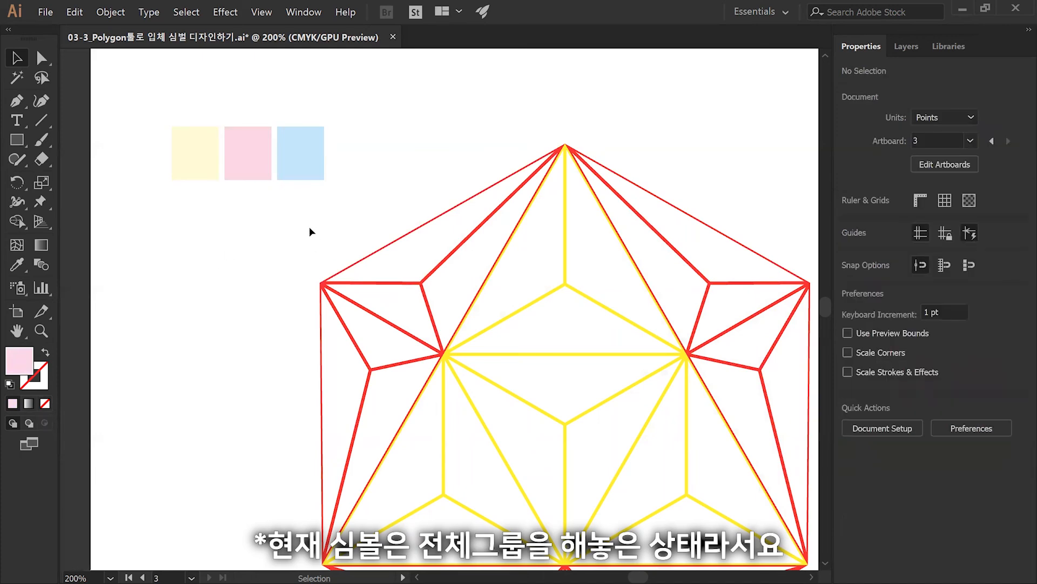
# Fill the symbol's outer upper-left facet and the star facet just below it by sampling the pale yellow swatch
pyautogui.click(434, 270)
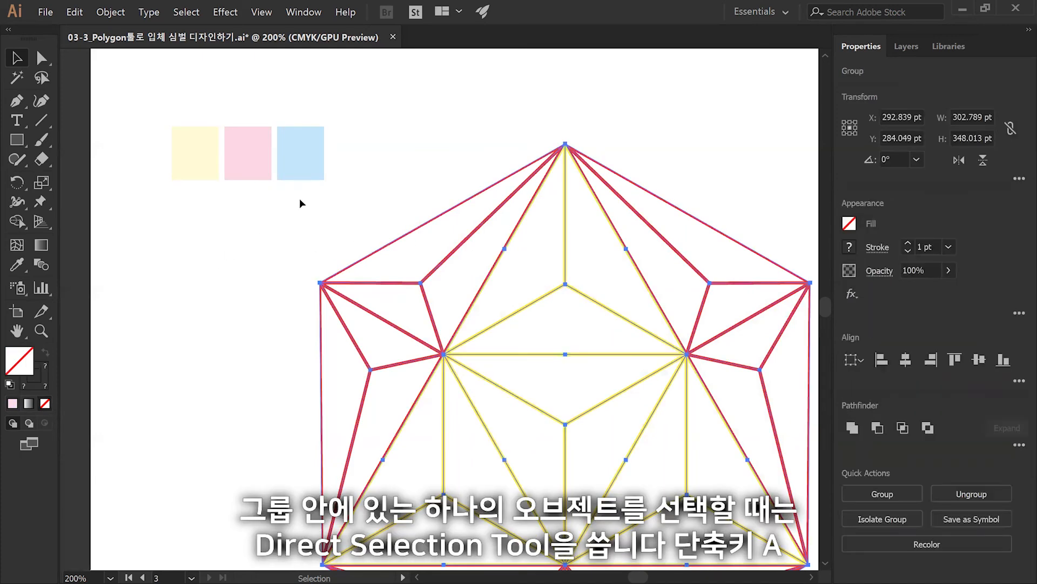
pyautogui.click(291, 251)
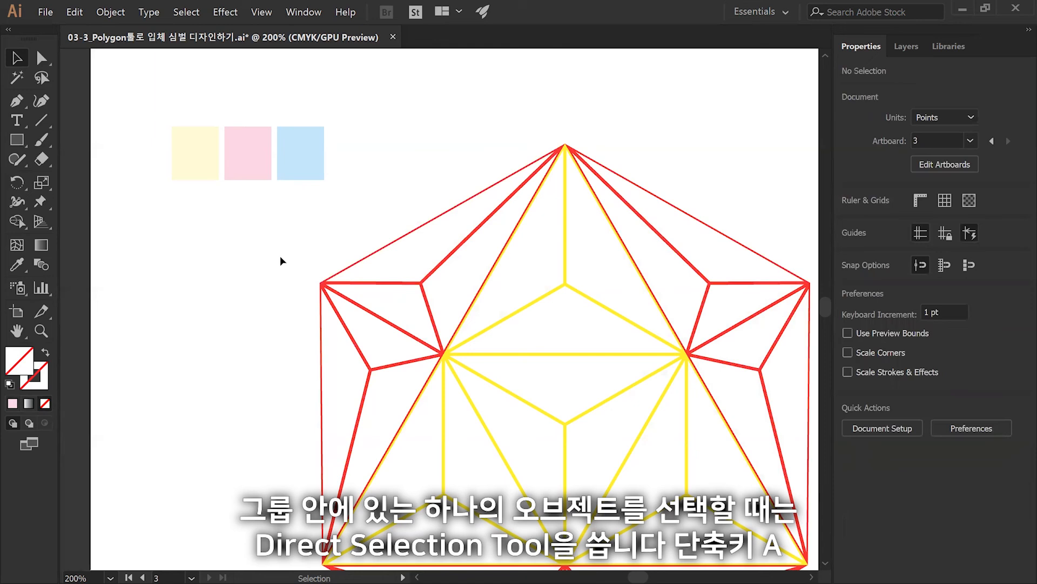
pyautogui.click(42, 58)
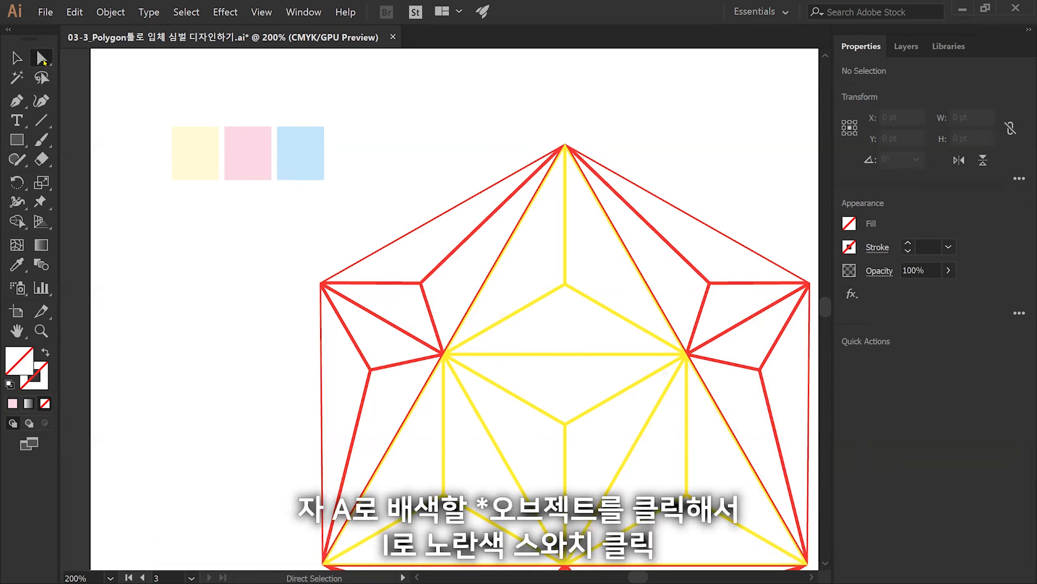
pyautogui.click(432, 220)
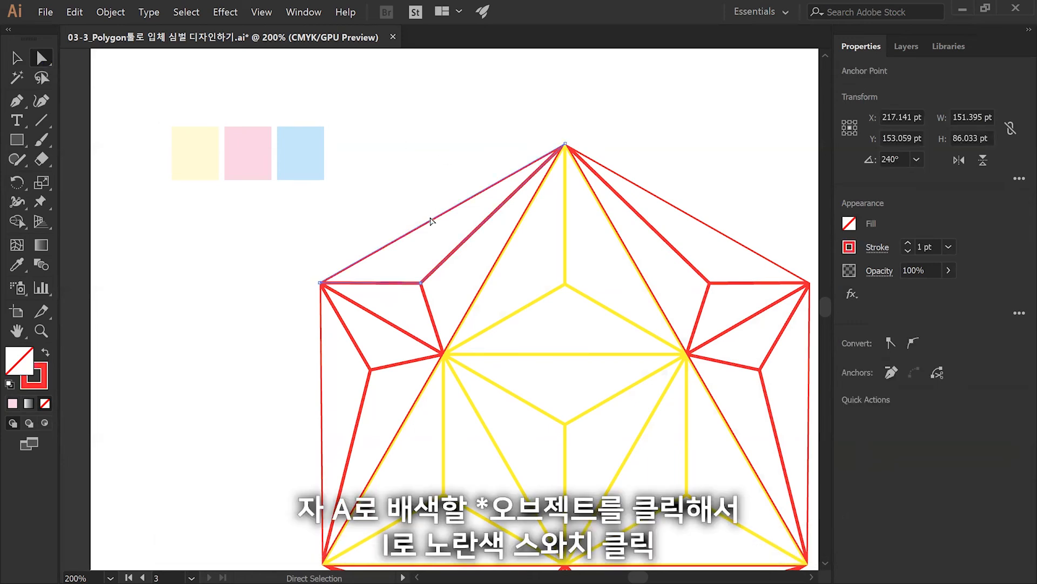
pyautogui.press('i')
pyautogui.click(201, 156)
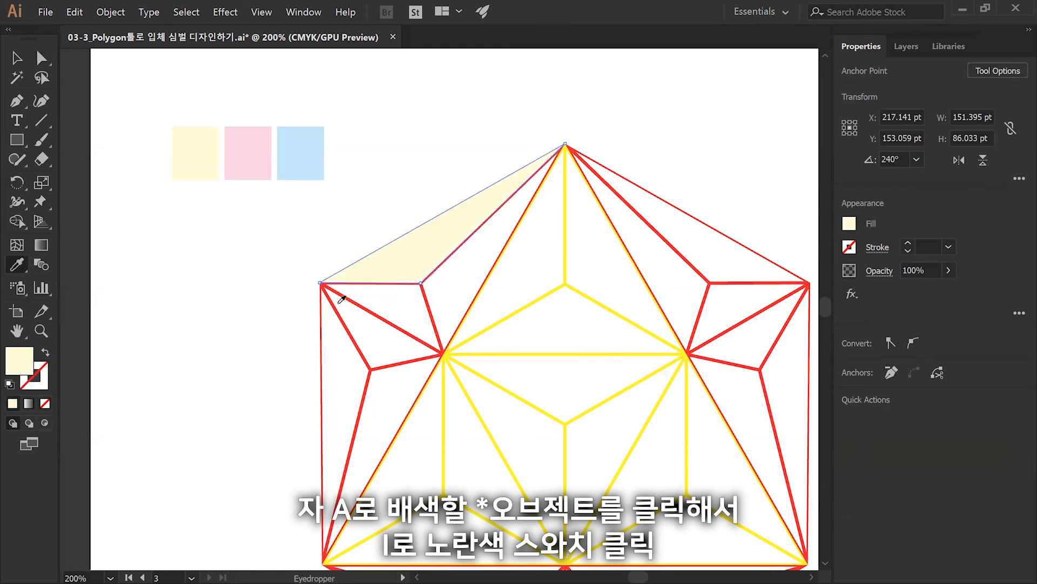
pyautogui.press('a')
pyautogui.click(345, 324)
pyautogui.press('i')
pyautogui.click(202, 157)
pyautogui.press('a')
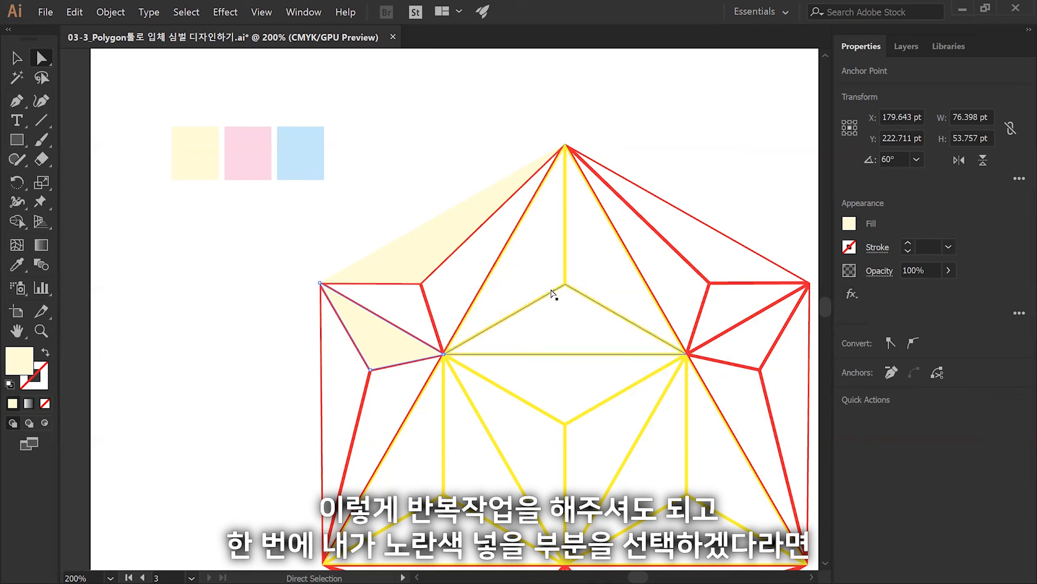
# Select further facets in the inner triangles, at the right corner and at the bottom together and fill them from the pale yellow swatch
pyautogui.click(564, 276)
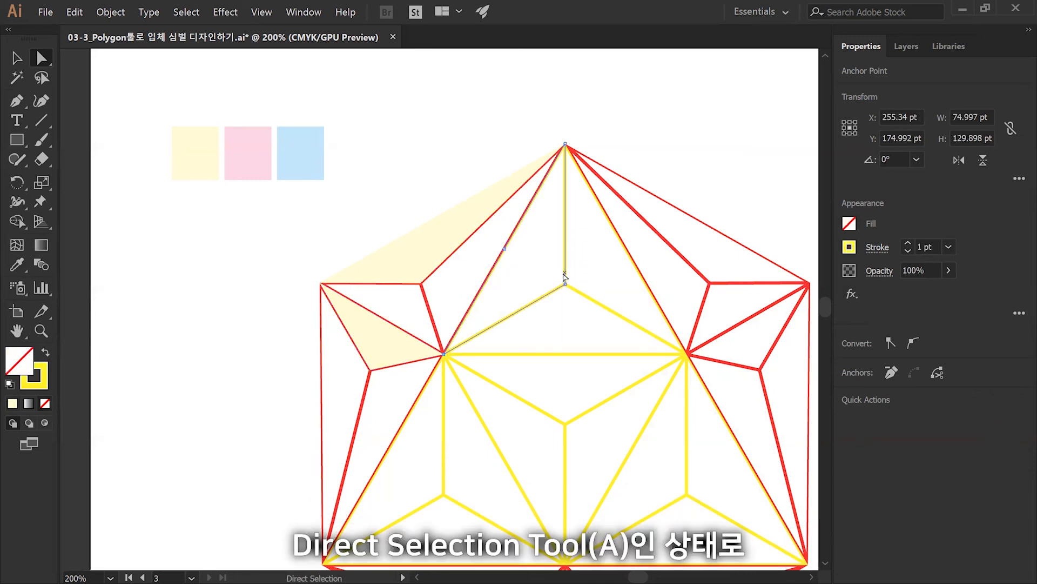
pyautogui.keyDown('shift'); pyautogui.click(546, 356); pyautogui.keyUp('shift')
pyautogui.keyDown('shift'); pyautogui.click(445, 411); pyautogui.keyUp('shift')
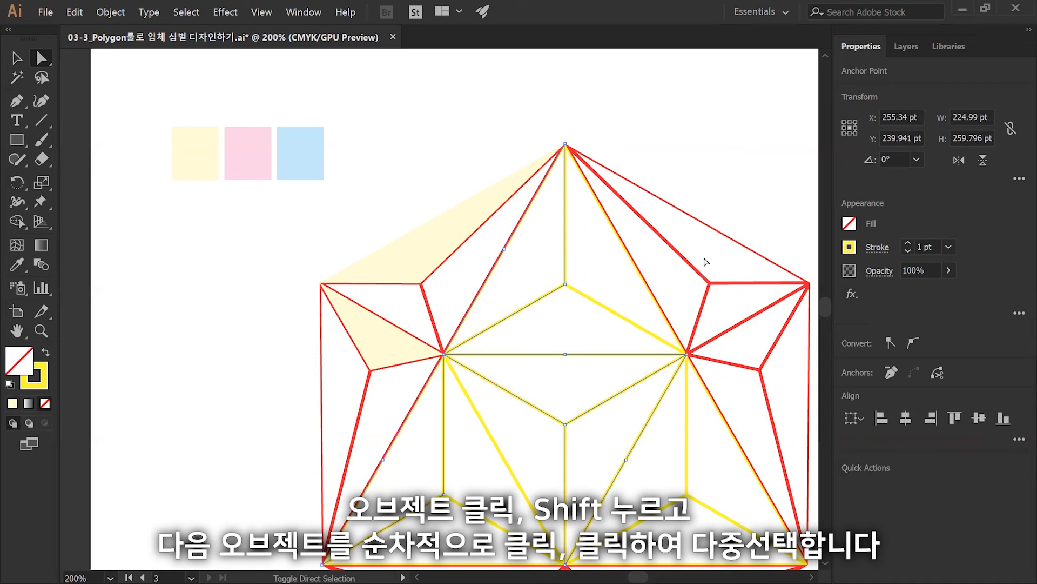
pyautogui.keyDown('shift'); pyautogui.click(703, 303); pyautogui.keyUp('shift')
pyautogui.scroll(-1, 710, 324)
pyautogui.keyDown('shift'); pyautogui.click(732, 347); pyautogui.keyUp('shift')
pyautogui.scroll(-2, 737, 453)
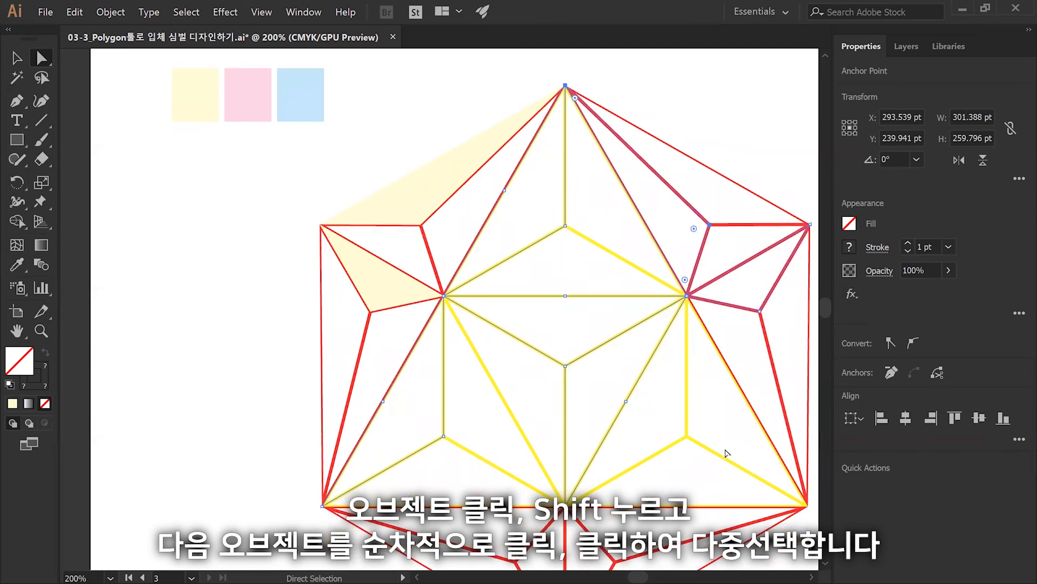
pyautogui.keyDown('shift'); pyautogui.click(685, 386); pyautogui.keyUp('shift')
pyautogui.scroll(-3, 689, 394)
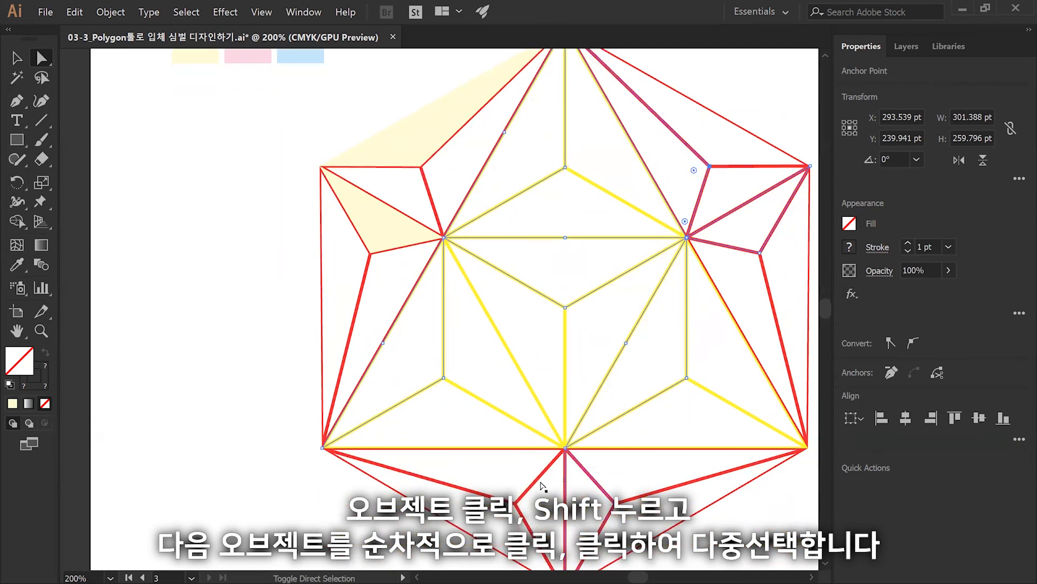
pyautogui.keyDown('shift'); pyautogui.click(510, 459); pyautogui.keyUp('shift')
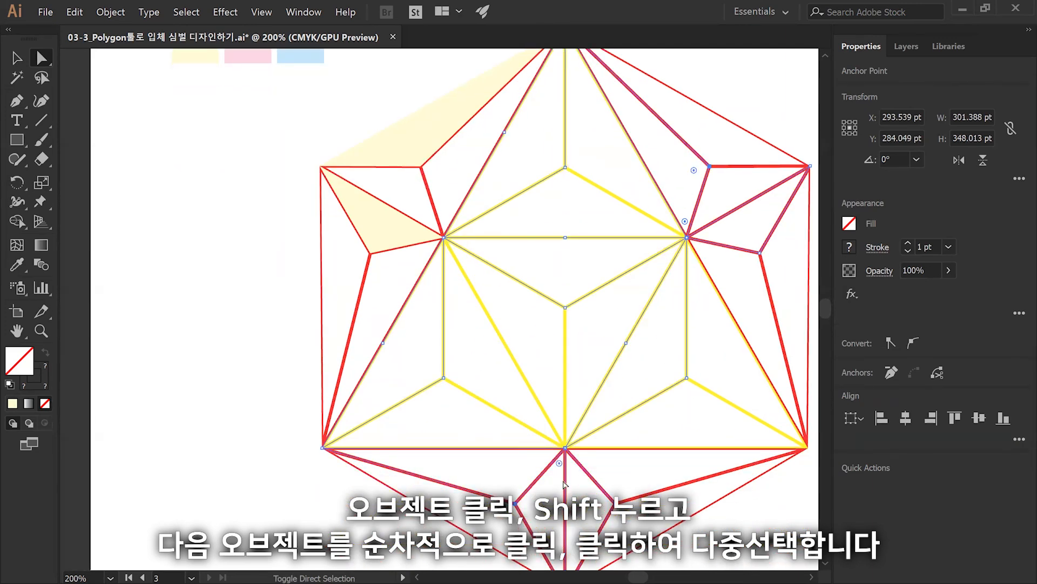
pyautogui.scroll(3, 557, 462)
pyautogui.press('i')
pyautogui.click(204, 97)
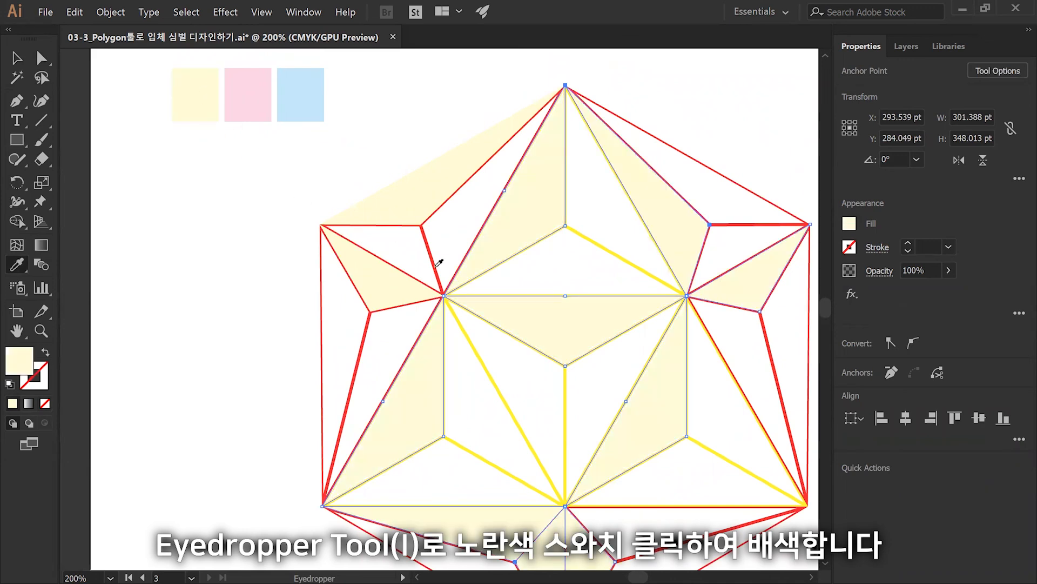
# Select facets along the outer edges and in the top and right inner triangles together and fill them from the pink swatch
pyautogui.scroll(-2, 561, 322)
pyautogui.press('a')
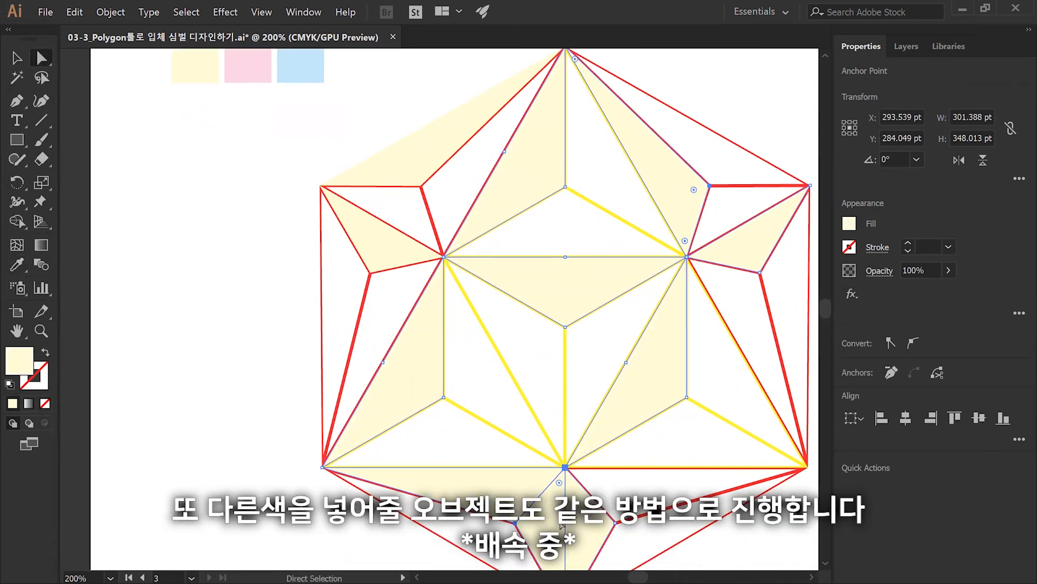
pyautogui.scroll(1, 621, 271)
pyautogui.click(621, 211)
pyautogui.keyDown('shift'); pyautogui.click(573, 200); pyautogui.keyUp('shift')
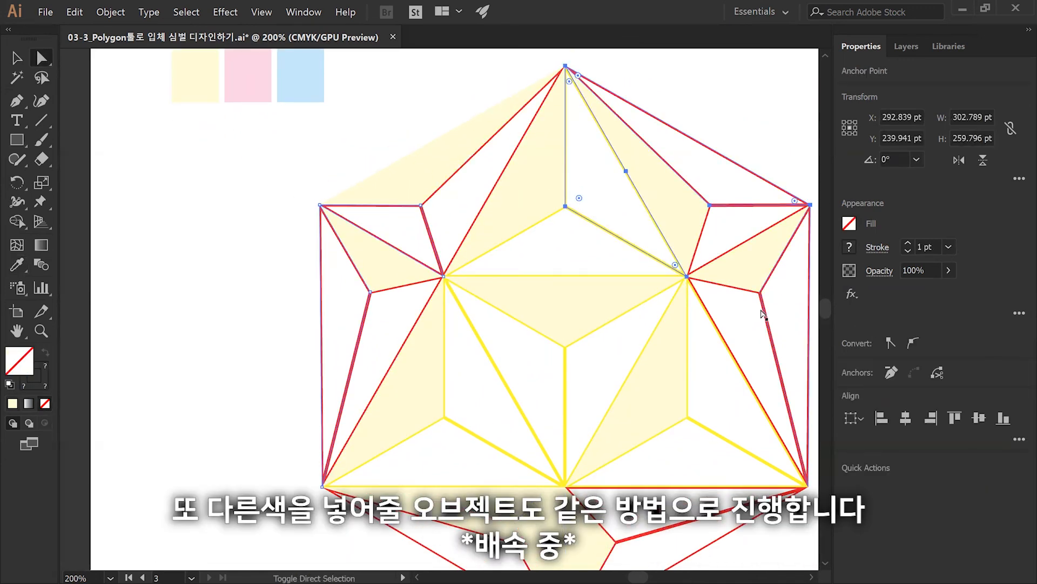
pyautogui.keyDown('shift'); pyautogui.click(718, 329); pyautogui.keyUp('shift')
pyautogui.scroll(-2, 648, 243)
pyautogui.scroll(1, 366, 231)
pyautogui.press('i')
pyautogui.click(247, 56)
pyautogui.press('a')
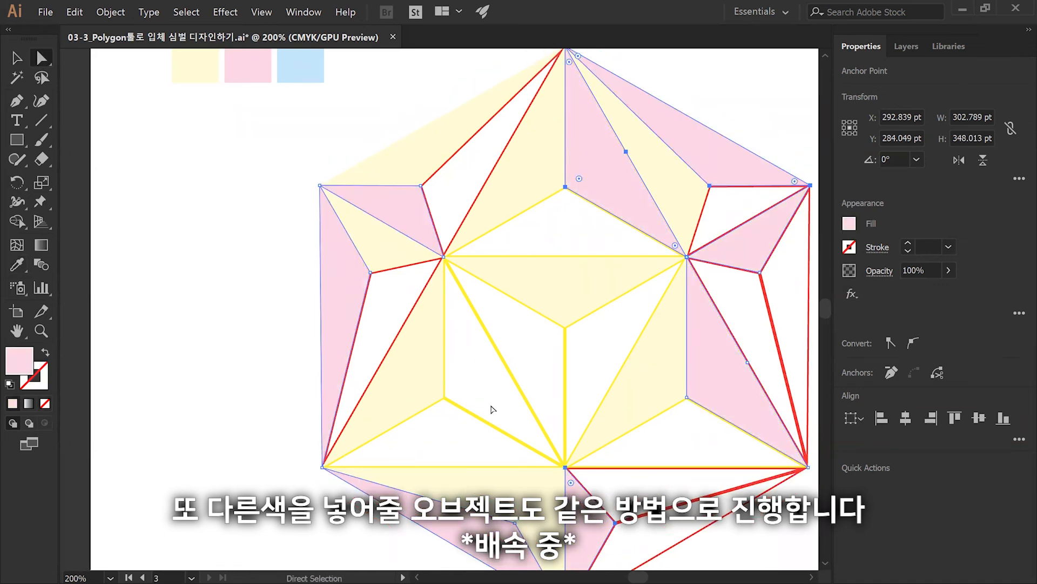
# Fill two facets of the inner triangles with the pink swatch colour and two facets around the right corner with light blue
pyautogui.click(463, 412)
pyautogui.click(567, 343)
pyautogui.click(625, 362)
pyautogui.click(773, 323)
pyautogui.press('i')
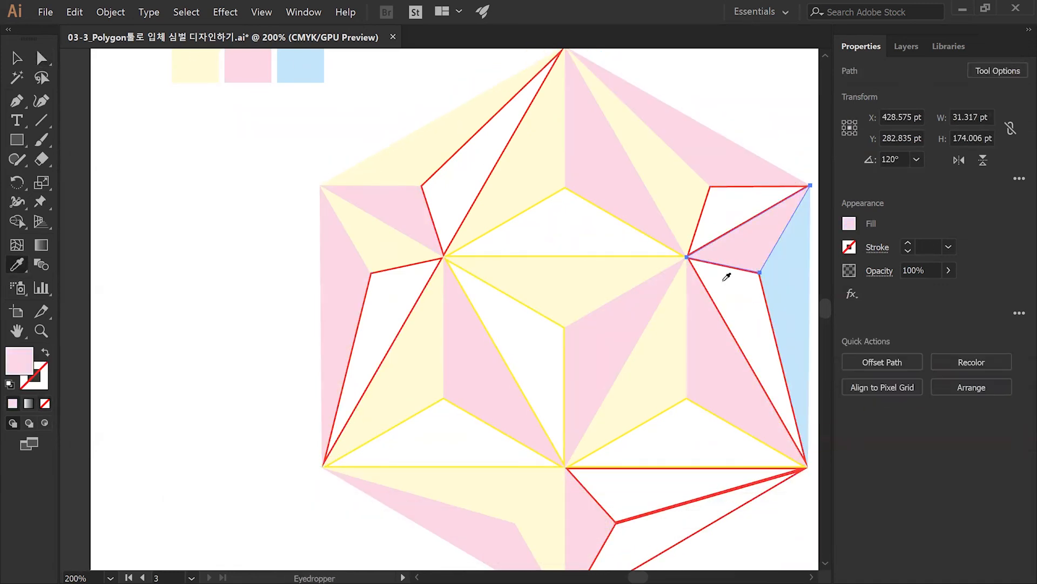
pyautogui.click(300, 64)
pyautogui.press('a')
pyautogui.keyDown('shift'); pyautogui.click(756, 205); pyautogui.keyUp('shift')
pyautogui.press('i')
pyautogui.click(300, 65)
# Select the unfilled facets at the top centre, upper left, left and lower right together and fill them from the light blue swatch
pyautogui.click(430, 238)
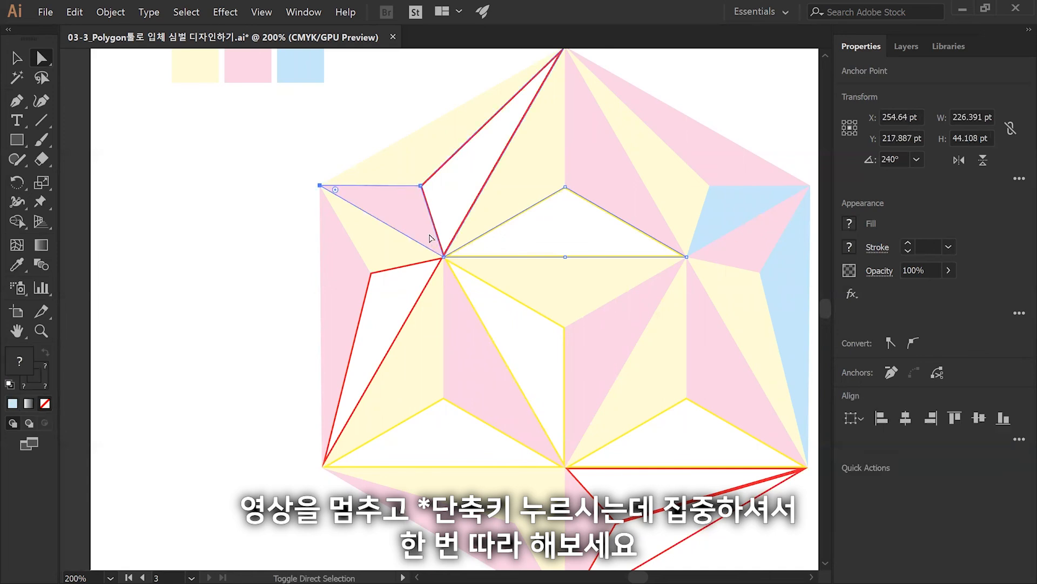
pyautogui.keyDown('shift'); pyautogui.click(399, 246); pyautogui.keyUp('shift')
pyautogui.keyDown('shift'); pyautogui.click(513, 371); pyautogui.keyUp('shift')
pyautogui.keyDown('shift'); pyautogui.click(655, 521); pyautogui.keyUp('shift')
pyautogui.press('i')
pyautogui.click(300, 65)
# Colour the remaining inner and bottom facets from the yellow, pink and blue swatches so that no facing facets share a colour
pyautogui.press('a')
pyautogui.click(528, 370)
pyautogui.press('i')
pyautogui.click(300, 65)
pyautogui.press('a')
pyautogui.click(577, 482)
pyautogui.keyDown('shift'); pyautogui.click(598, 461); pyautogui.keyUp('shift')
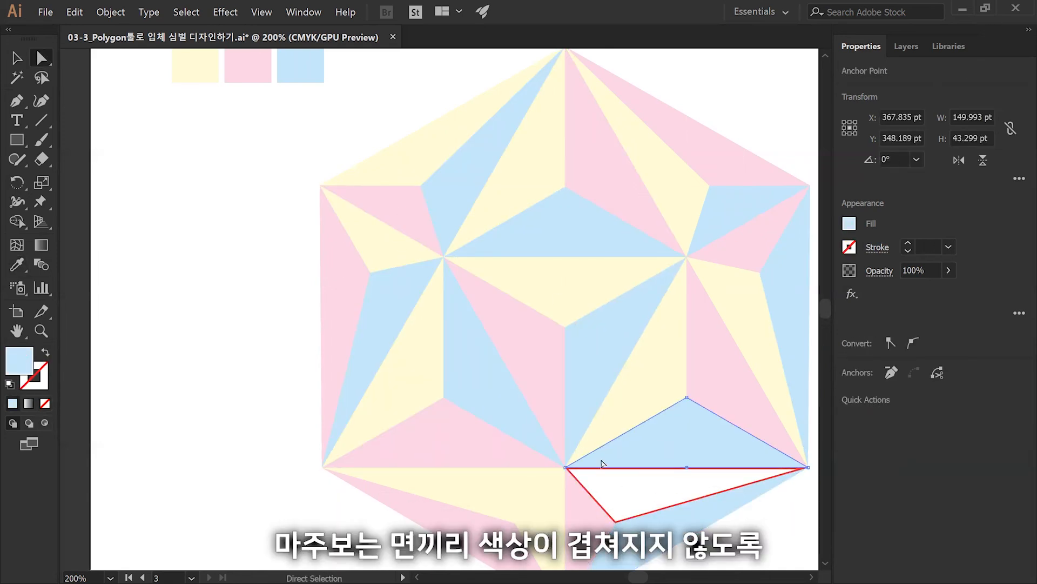
pyautogui.press('i')
pyautogui.click(711, 440)
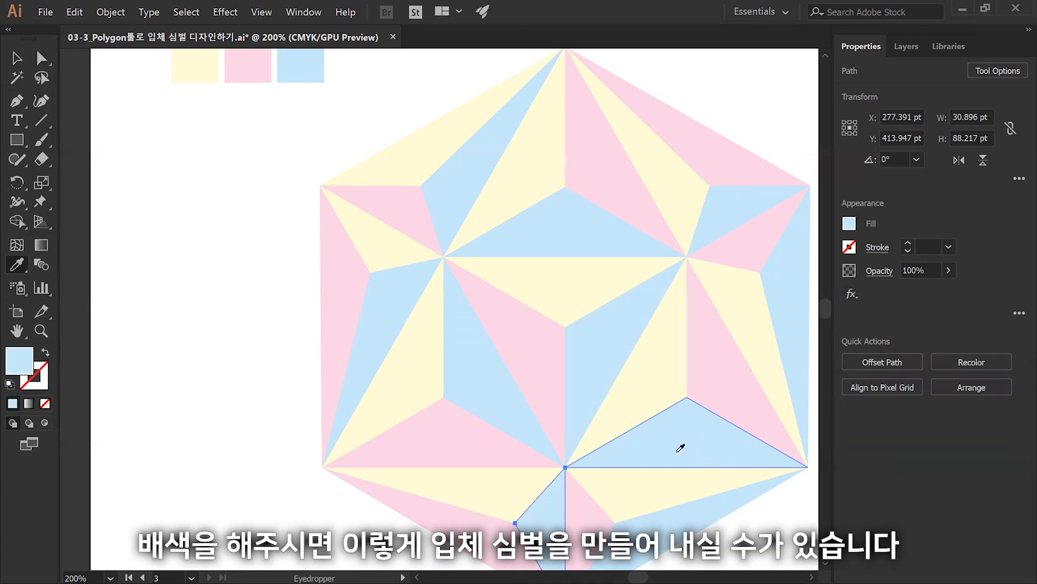
pyautogui.hotkey('ctrl', '-')
pyautogui.press('v')
pyautogui.click(698, 463)
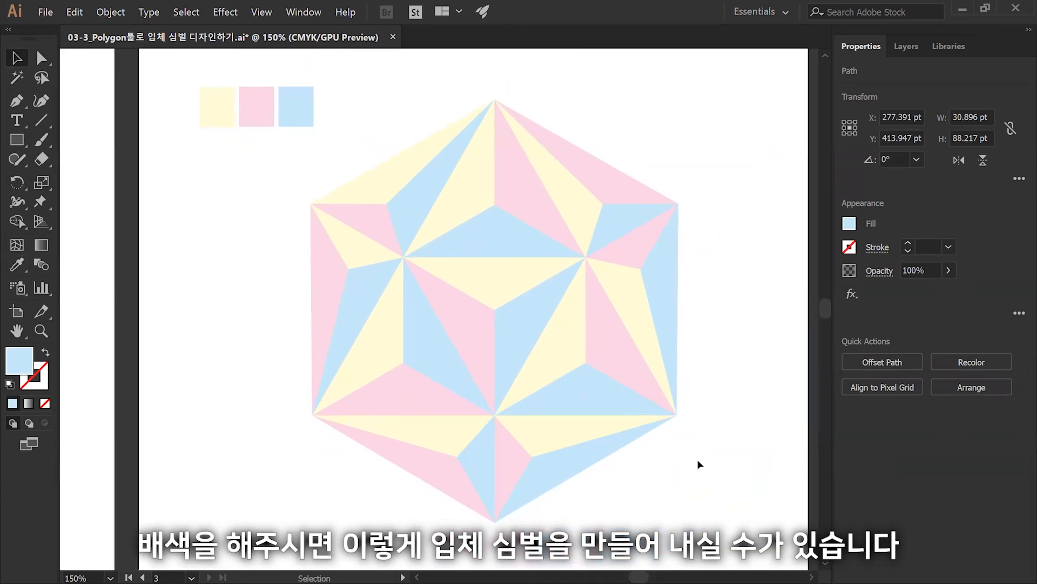